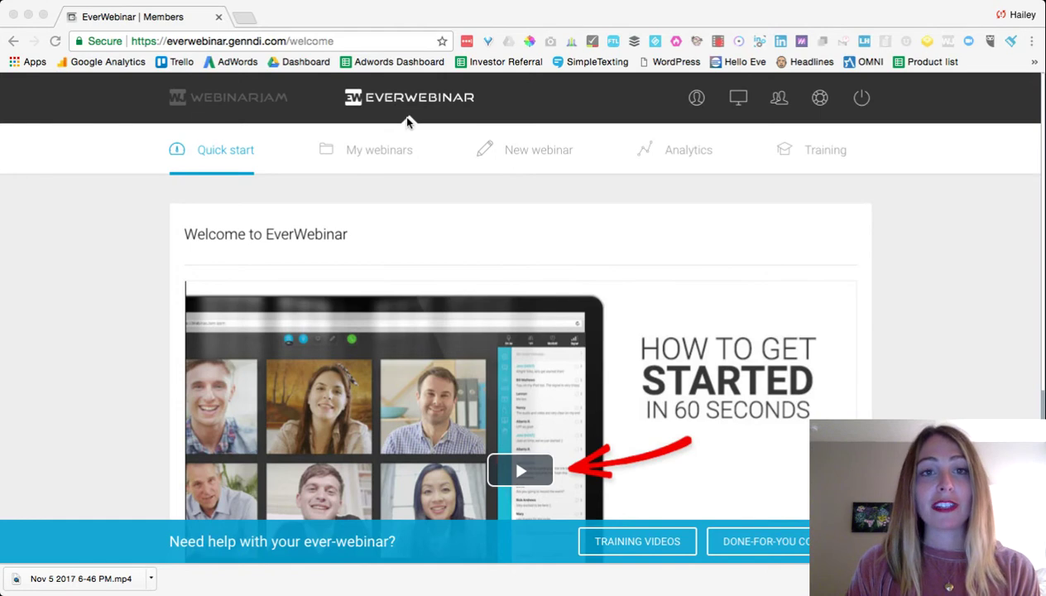
Step: Start a new webinar and choose a previous WebinarJam live session as the evergreen source
left_click(535, 154)
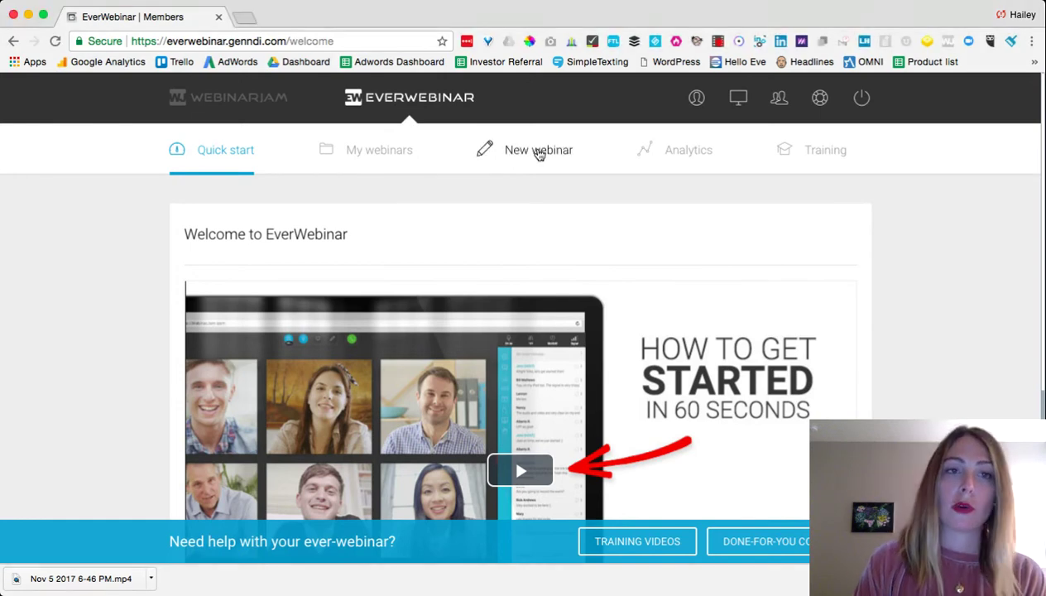
left_click(539, 152)
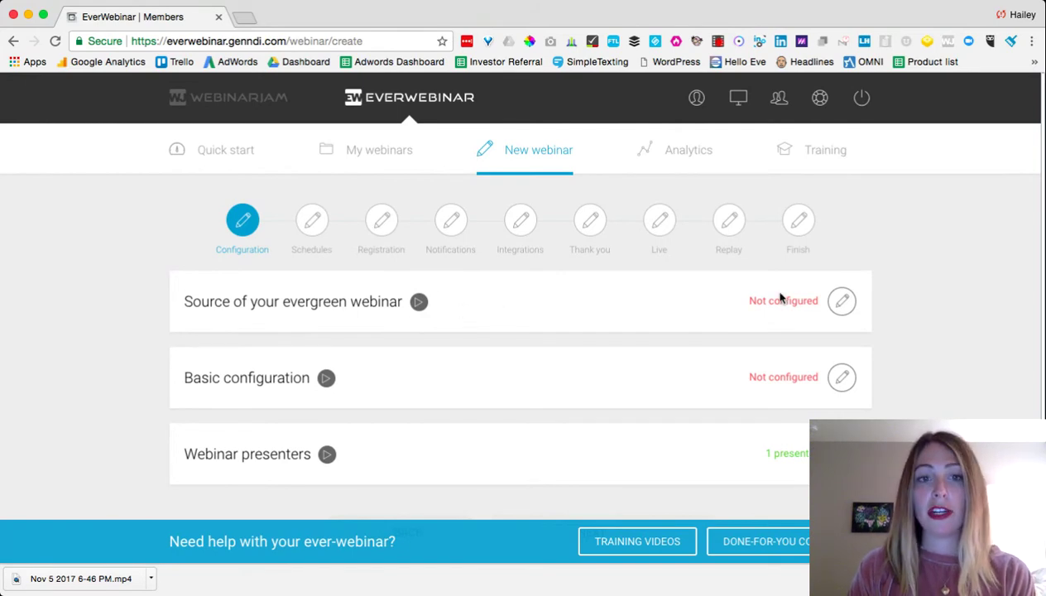
left_click(843, 304)
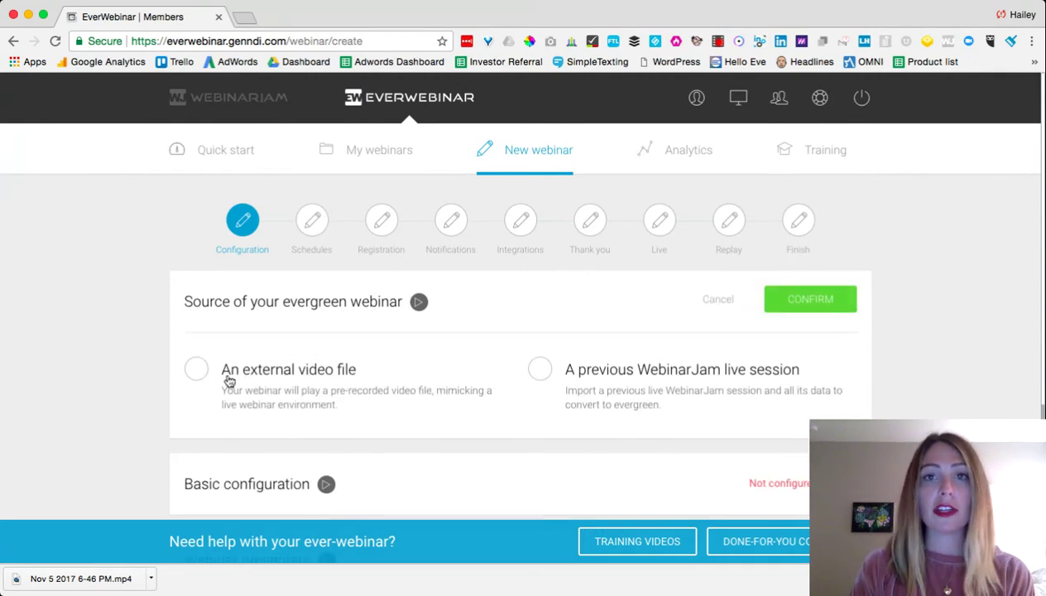
left_click(542, 371)
scroll(422, 431, "down", 1)
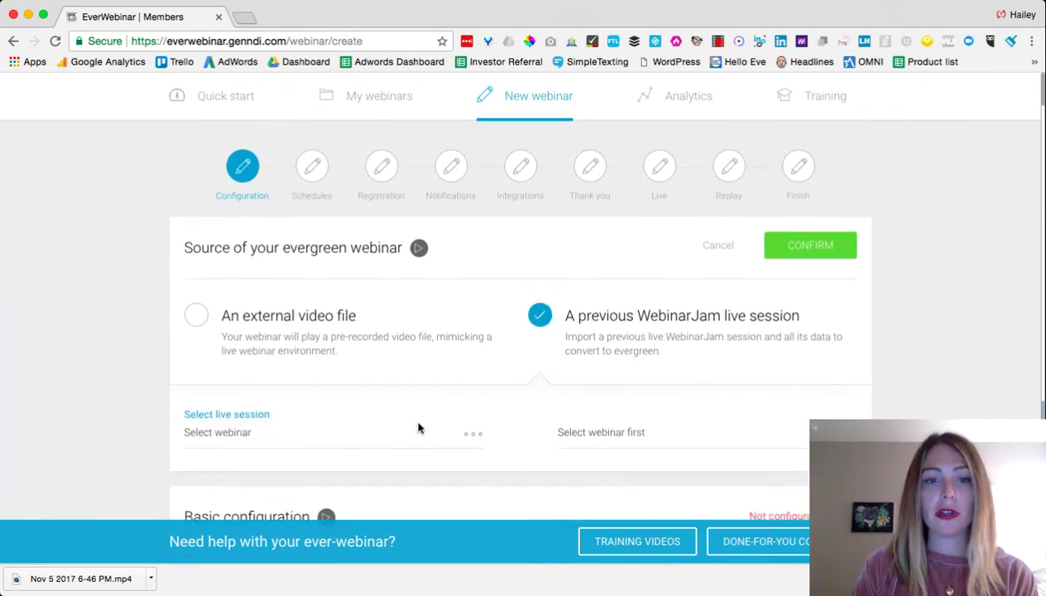
Step: Import the "Messenger Chatbots- The Secret to 8X Engagement" session of Tuesday, 10 Oct 2017 at 07:00 pm and confirm the source
left_click(433, 435)
scroll(432, 435, "down", 1)
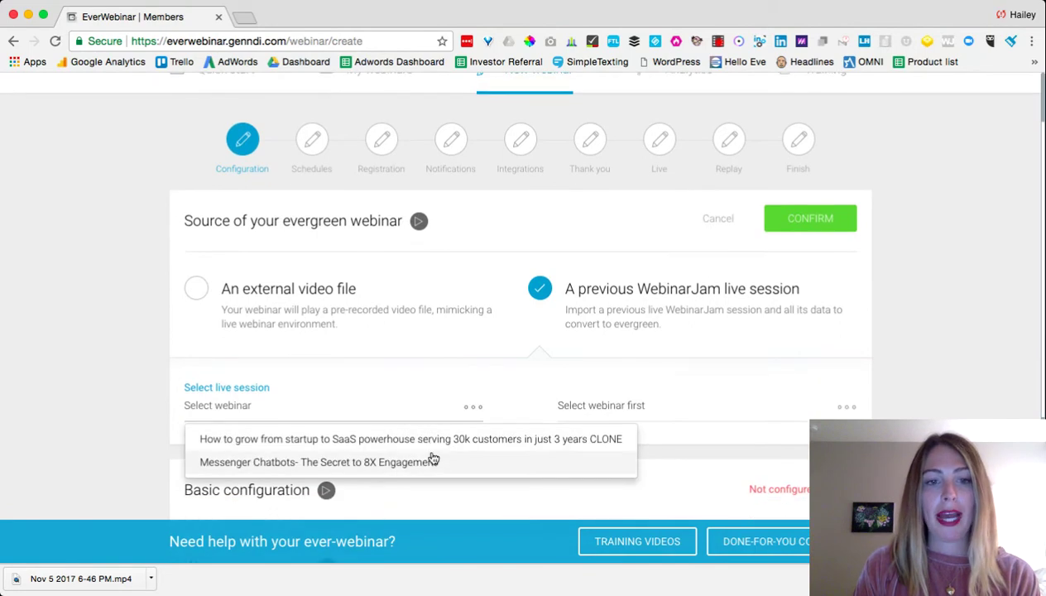
left_click(434, 462)
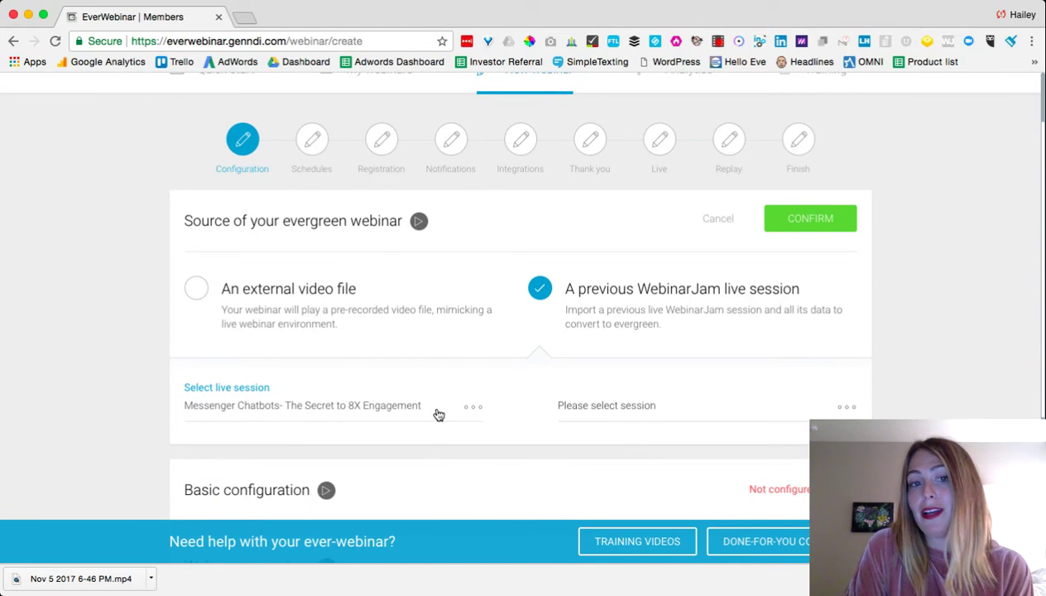
left_click(596, 407)
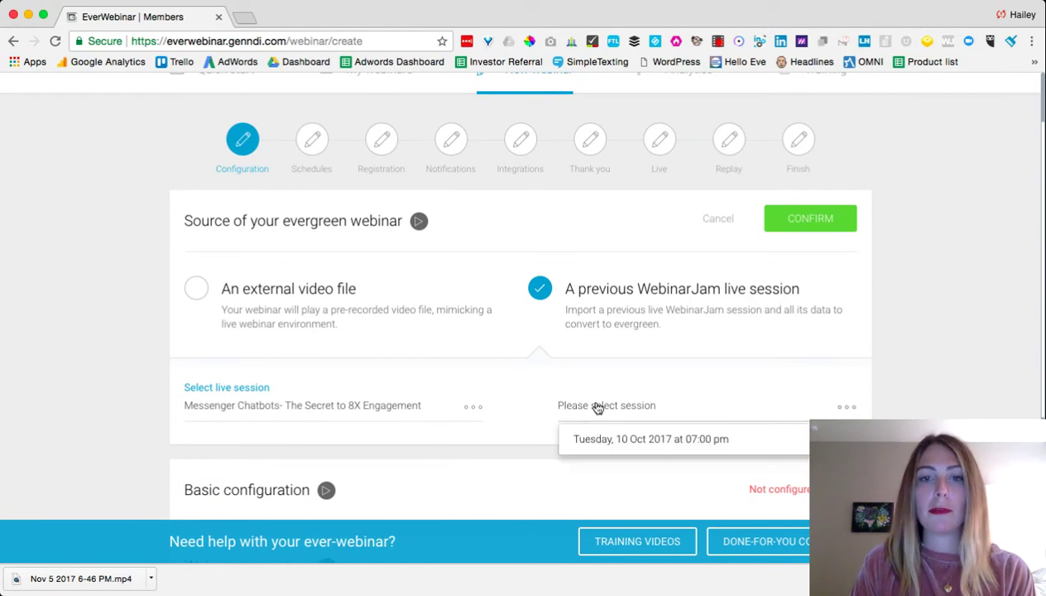
left_click(619, 440)
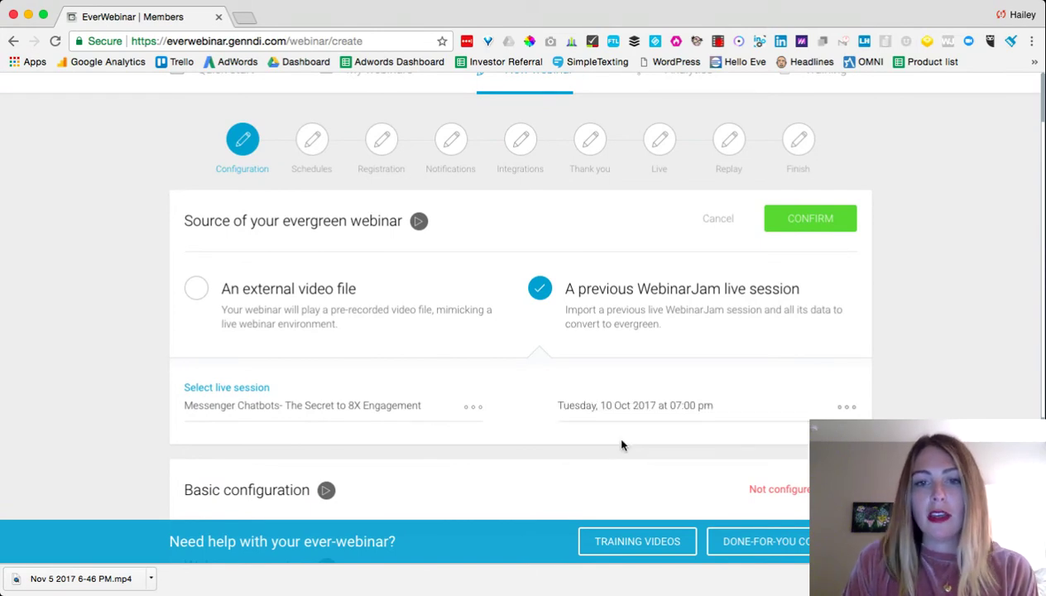
left_click(790, 224)
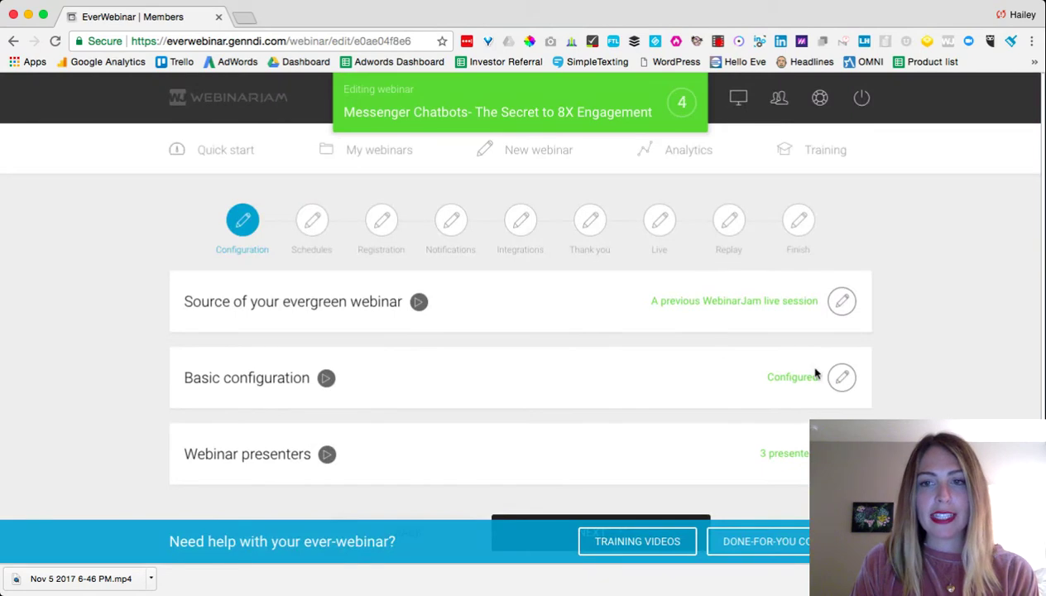
Step: Review the webinar's basic configuration, including name, title, description, language and on-demand listing, and confirm it
left_click(840, 379)
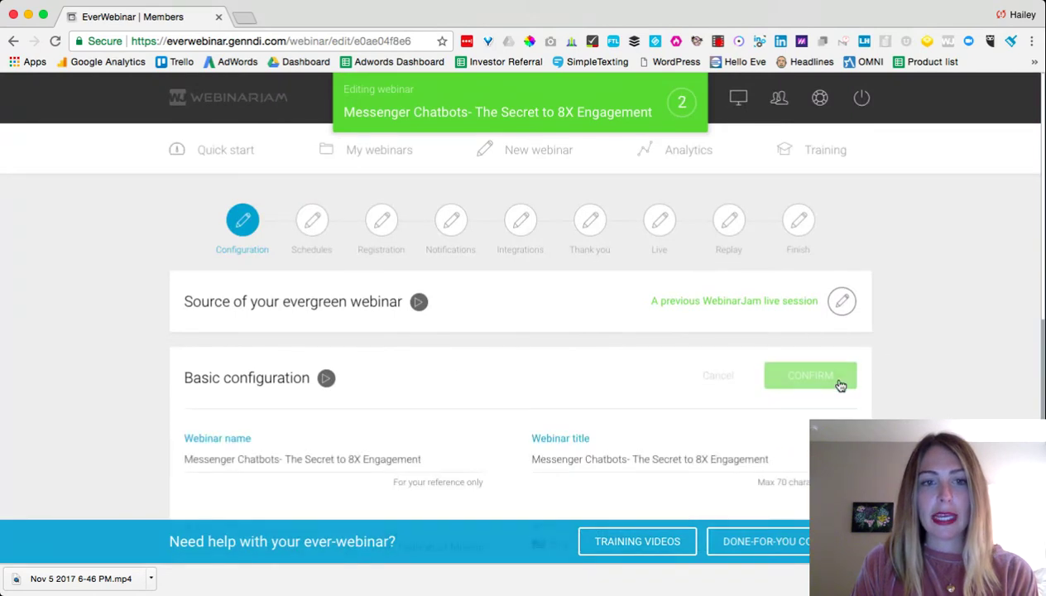
scroll(460, 378, "down", 4)
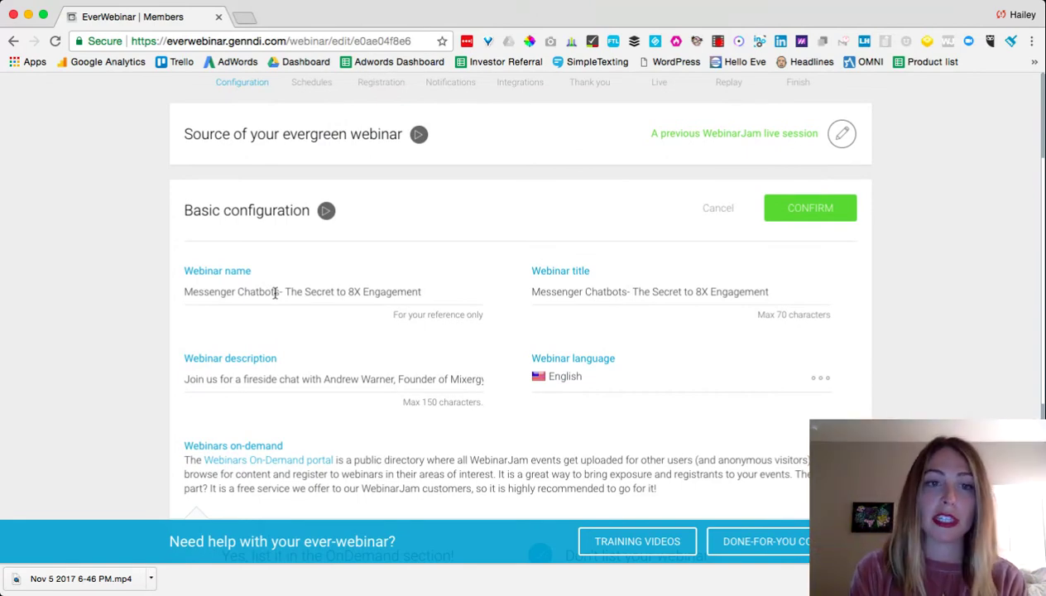
left_click_drag(292, 292, 238, 291)
left_click(307, 292)
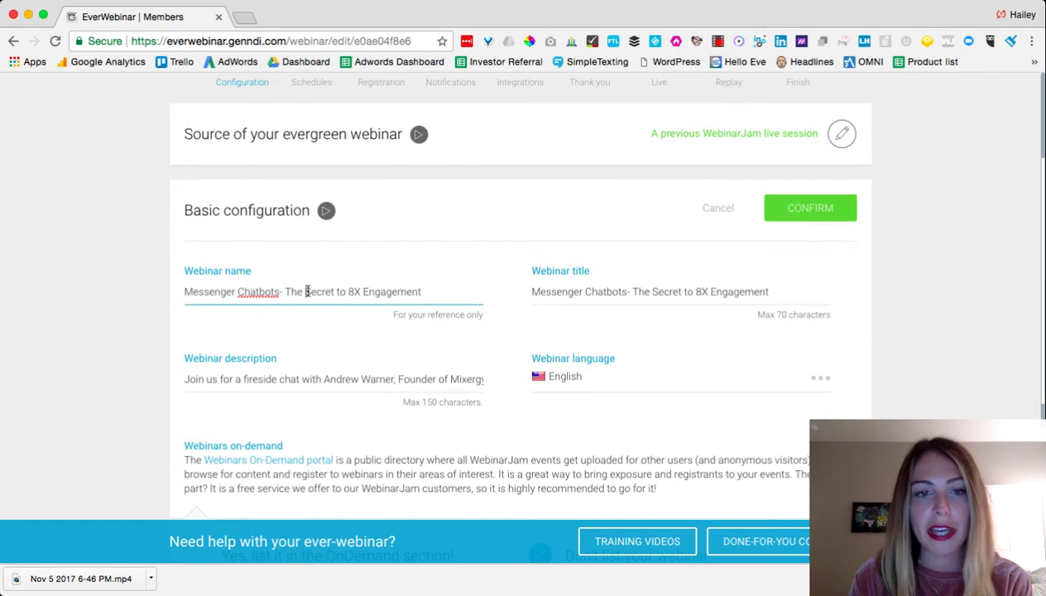
scroll(306, 291, "down", 5)
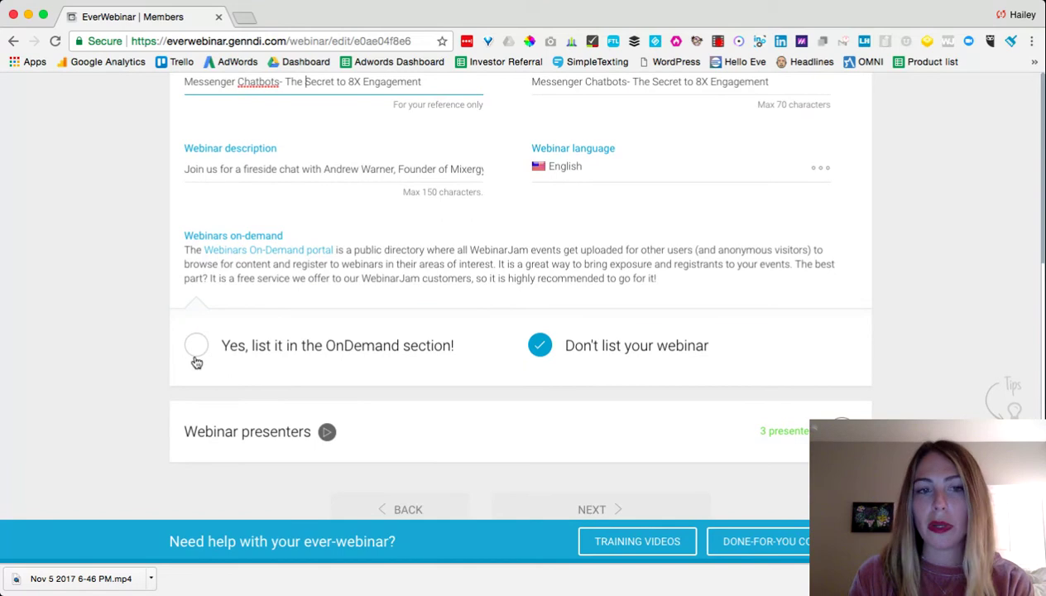
scroll(196, 363, "down", 2)
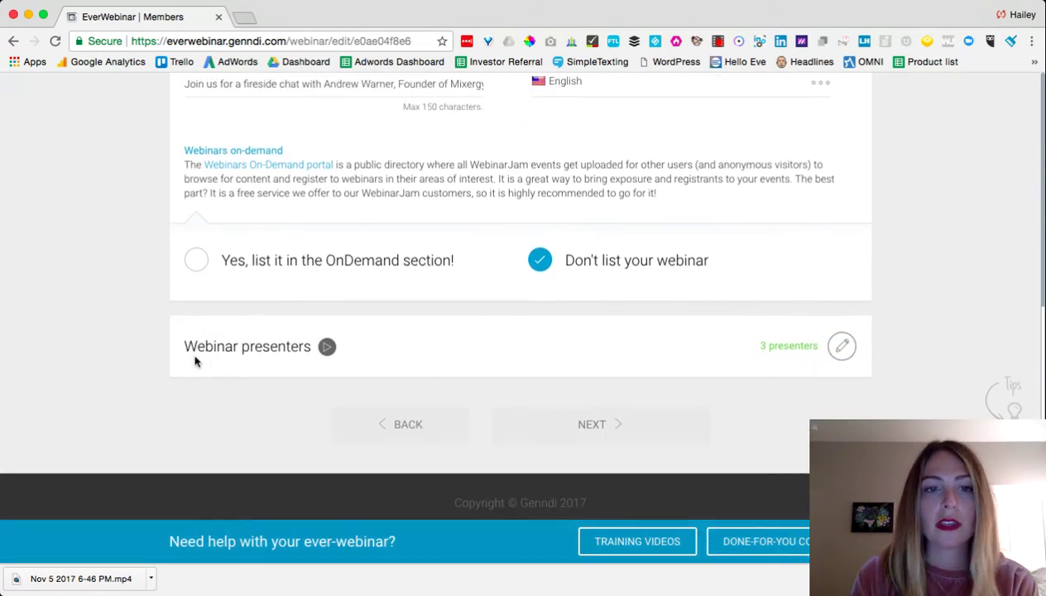
scroll(537, 158, "up", 5)
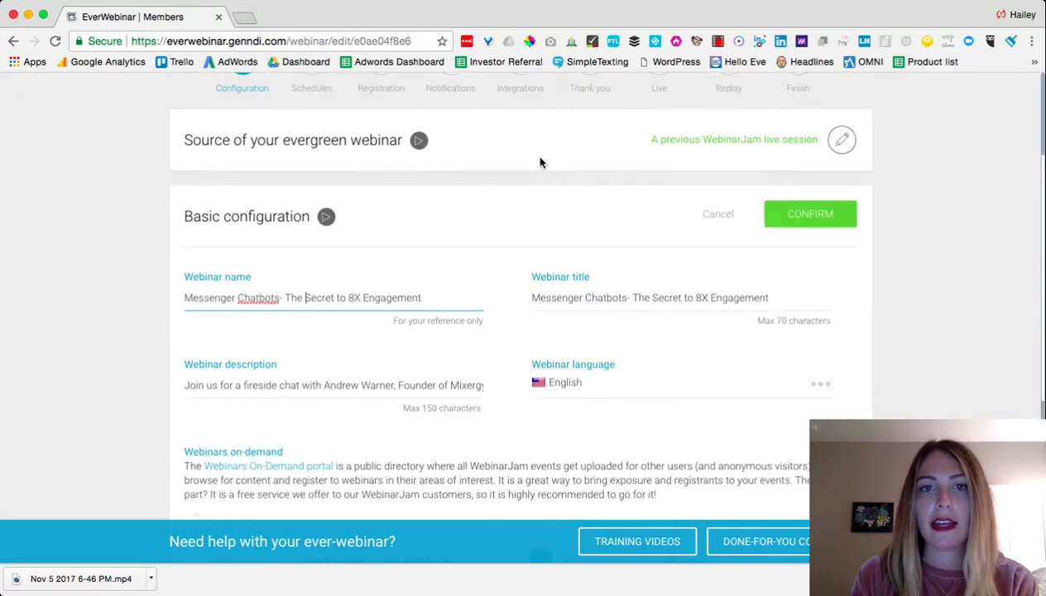
left_click(800, 229)
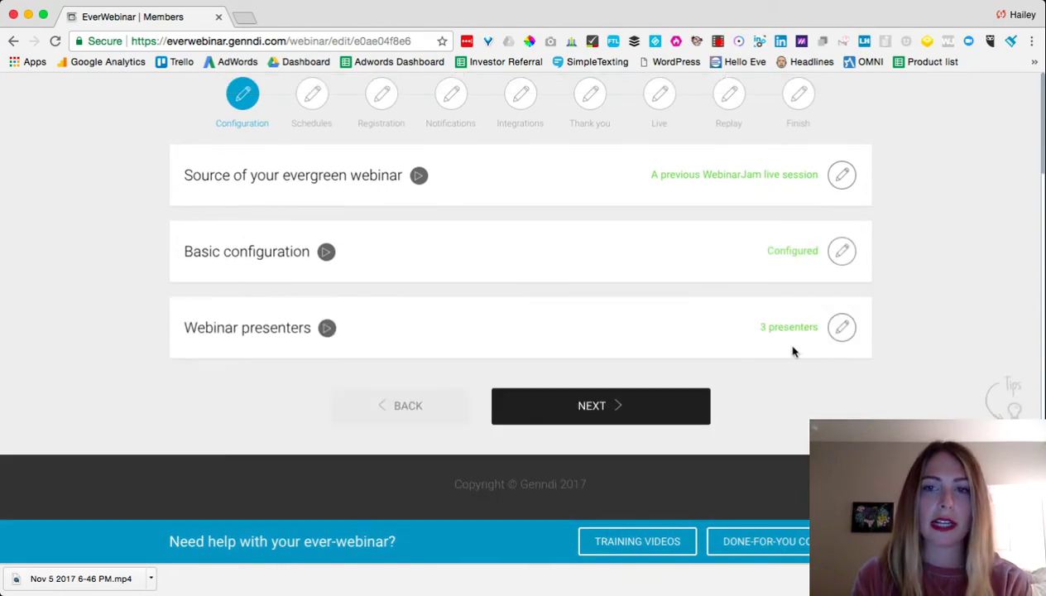
Step: Review the list of webinar presenters and close it without saving
left_click(840, 330)
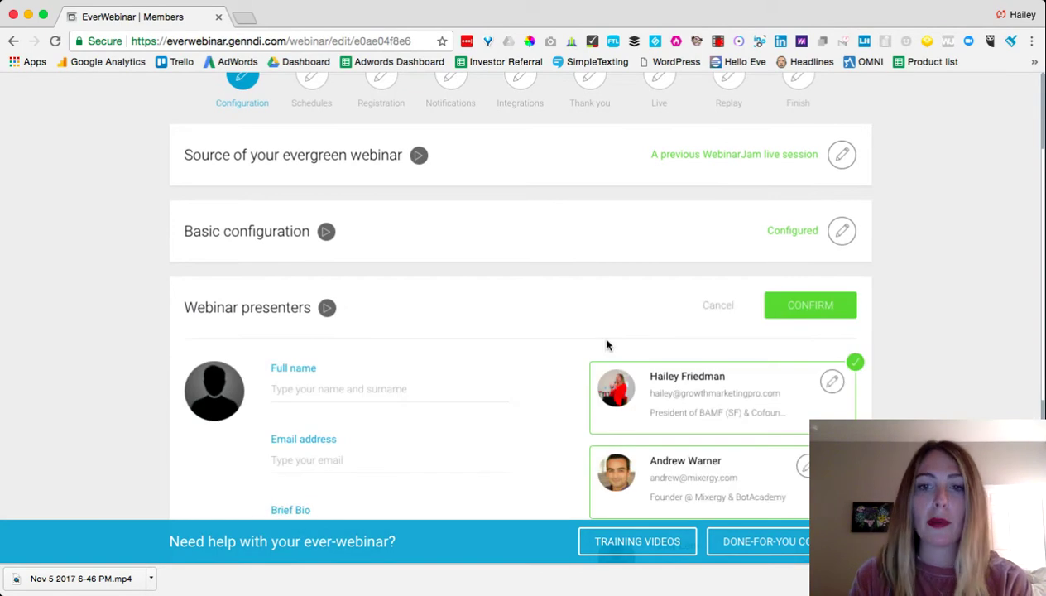
scroll(770, 191, "down", 5)
scroll(696, 229, "up", 3)
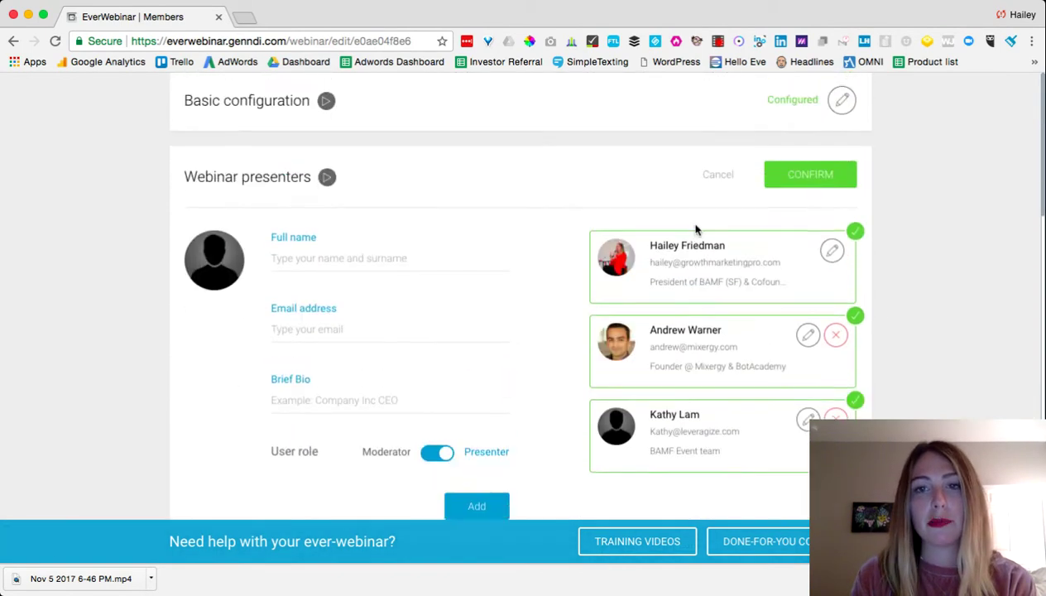
scroll(786, 347, "up", 3)
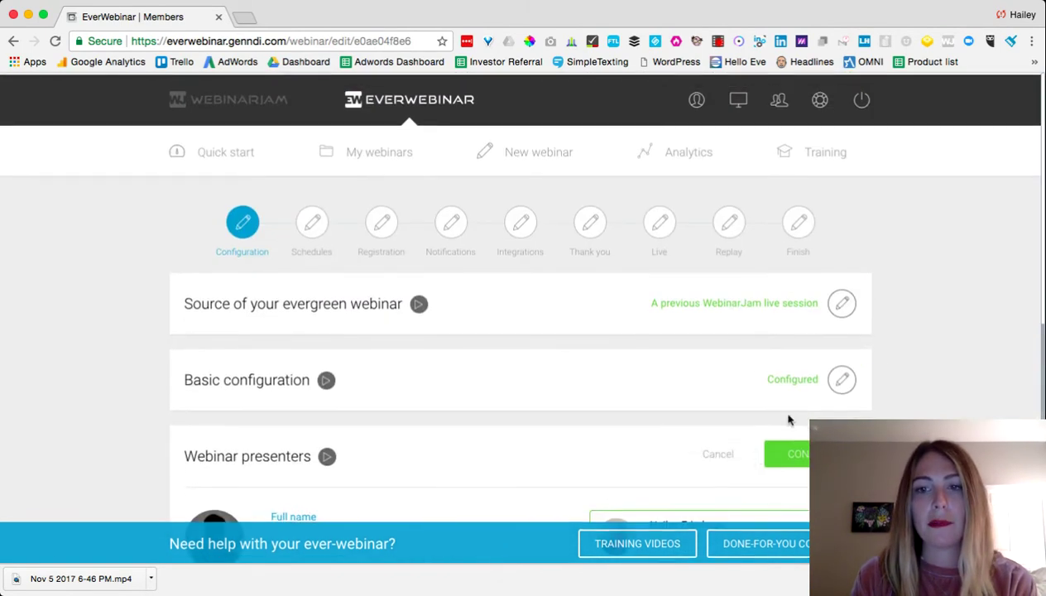
left_click(730, 458)
Step: Proceed to the Schedules stage and set the webinar schedule's recurrence to every Tuesday
scroll(543, 435, "down", 2)
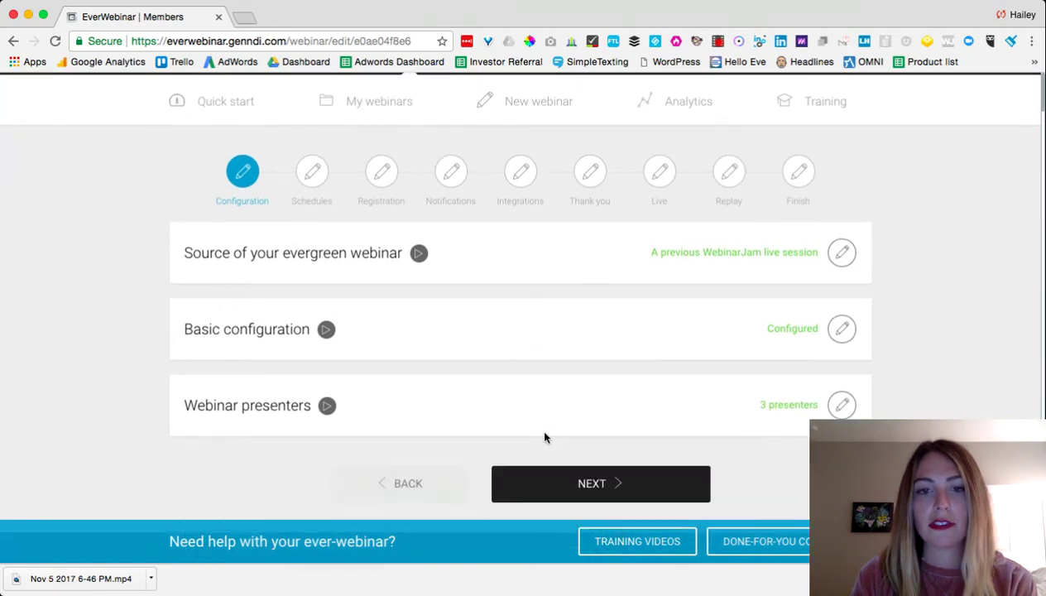
left_click(586, 437)
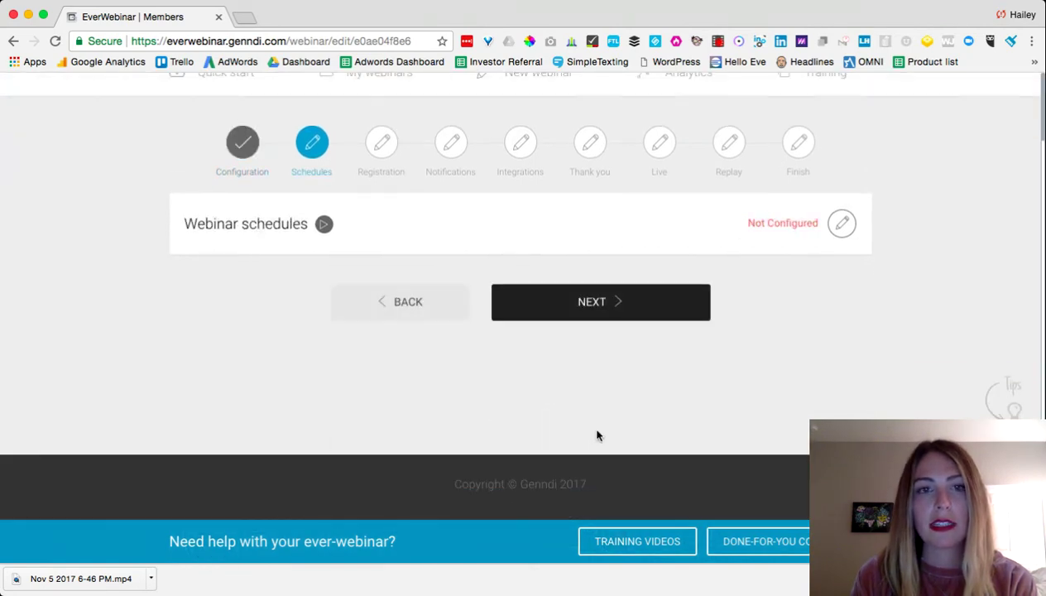
left_click(842, 225)
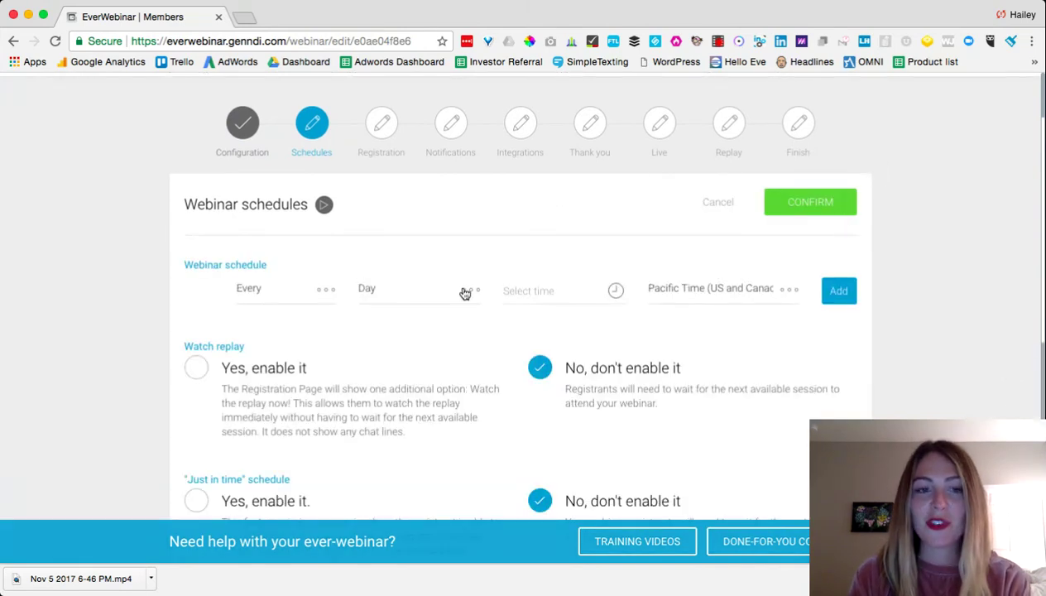
left_click(305, 296)
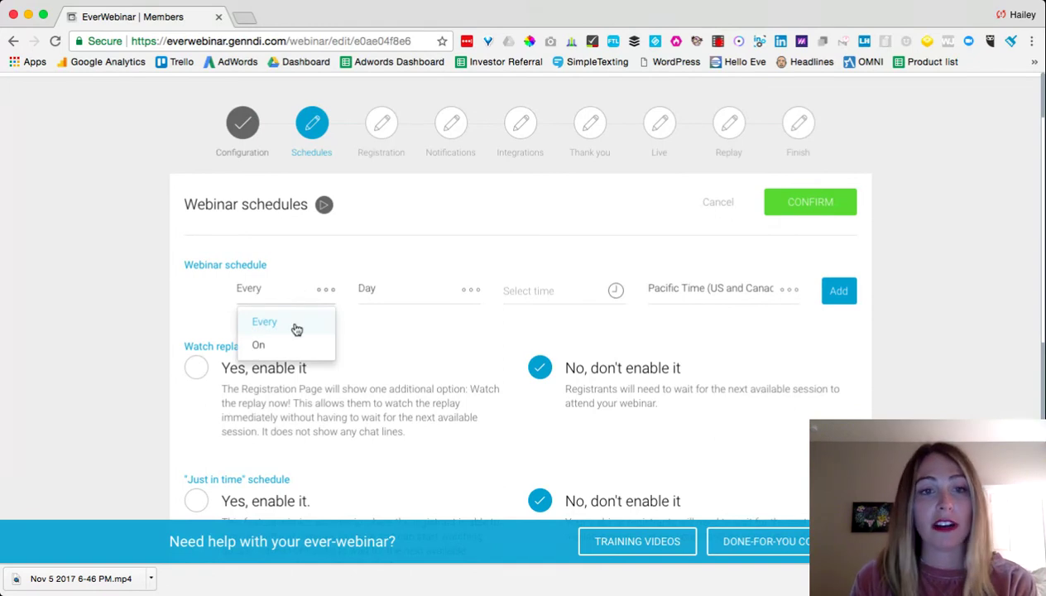
left_click(296, 329)
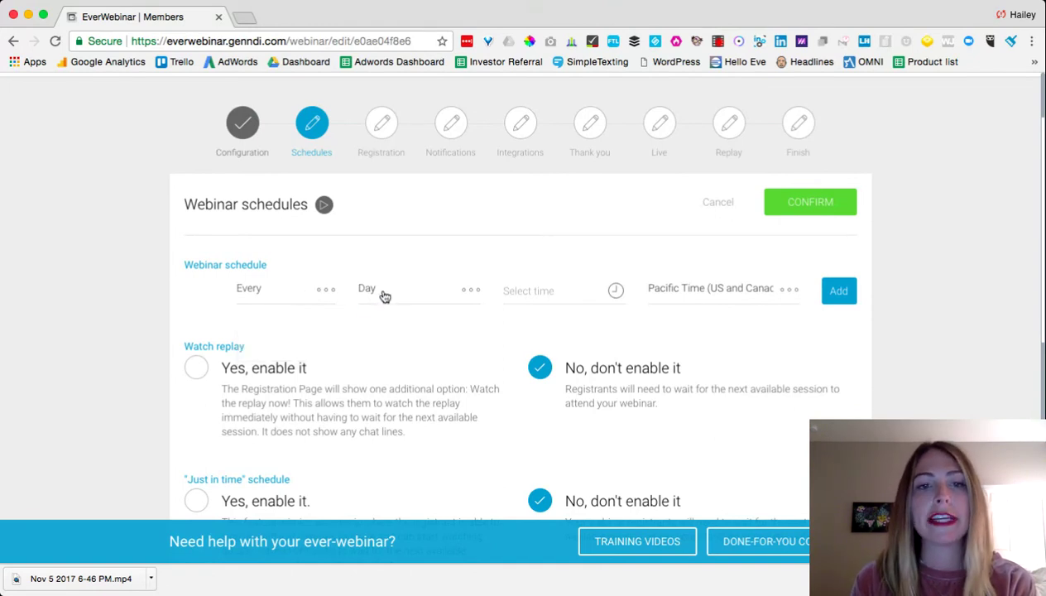
left_click(385, 296)
left_click(413, 368)
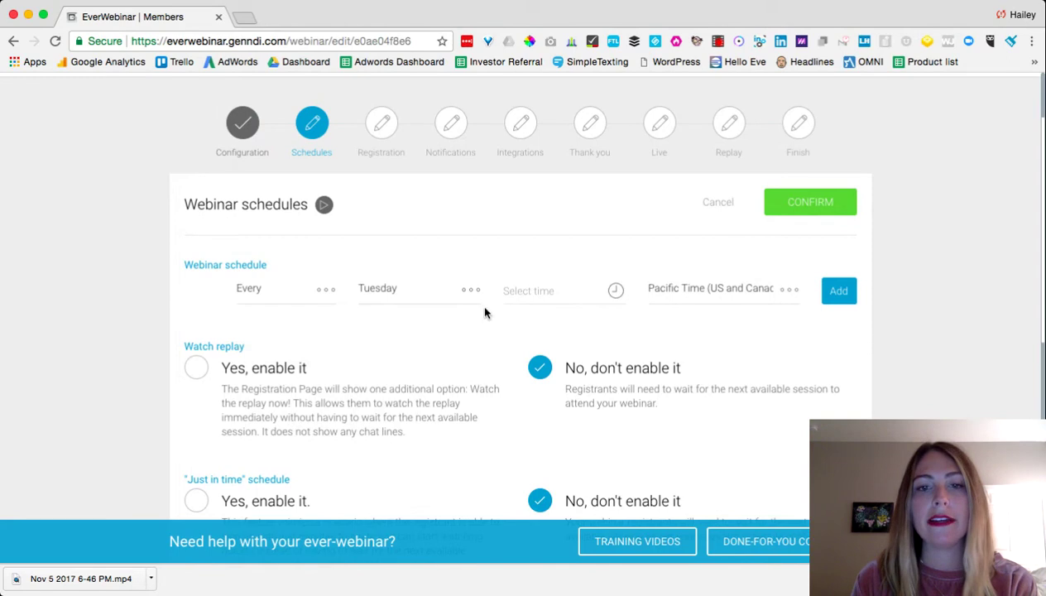
Step: Set the Tuesday session's time to 2:00 PM and add it as a schedule series in Pacific Time
left_click(558, 295)
left_click(528, 381)
left_click(523, 325)
left_click(523, 325)
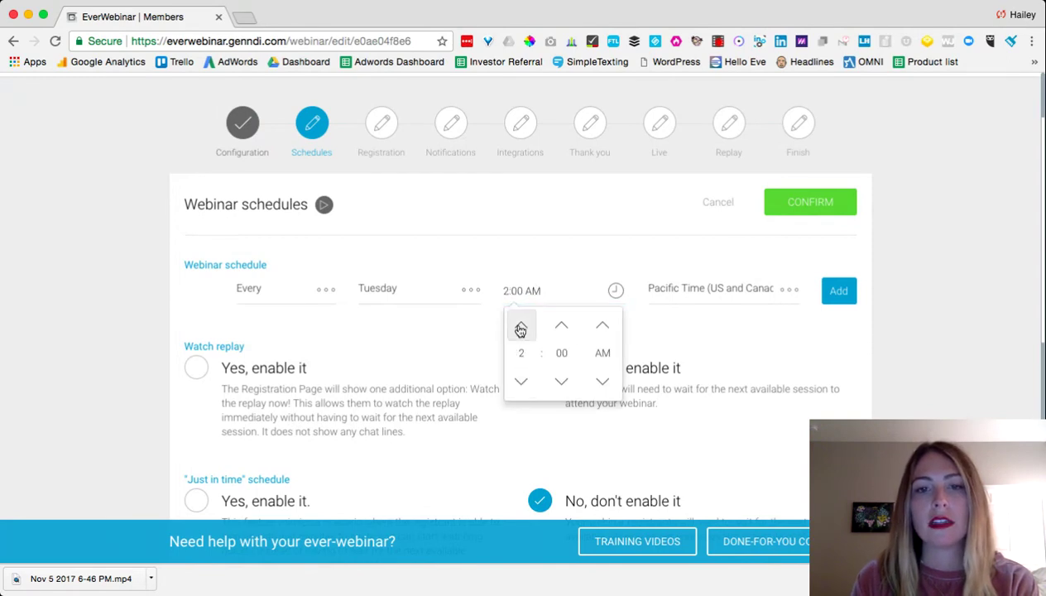
left_click(605, 326)
left_click(667, 346)
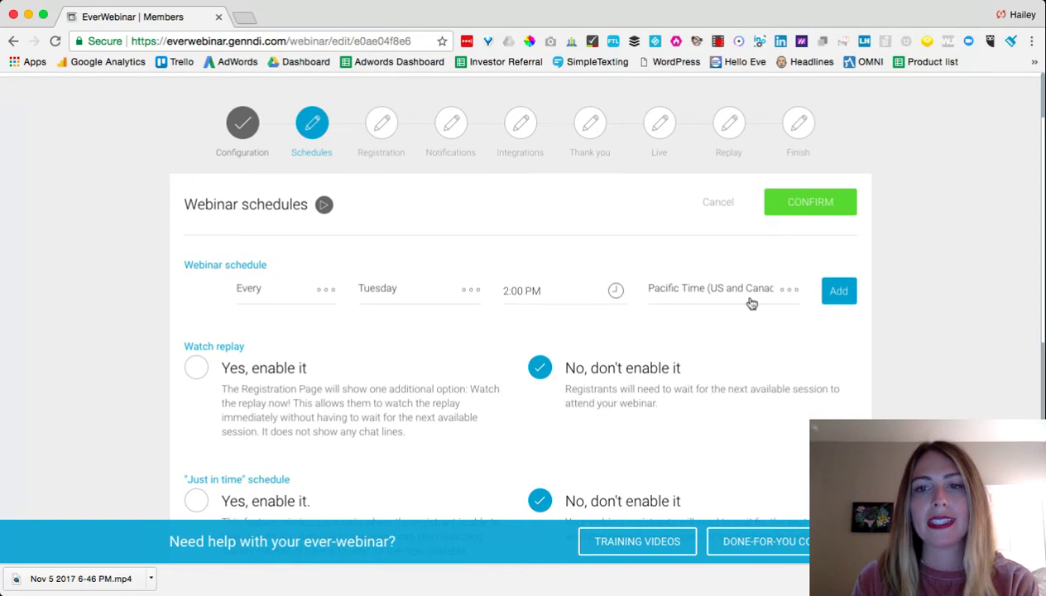
left_click(838, 291)
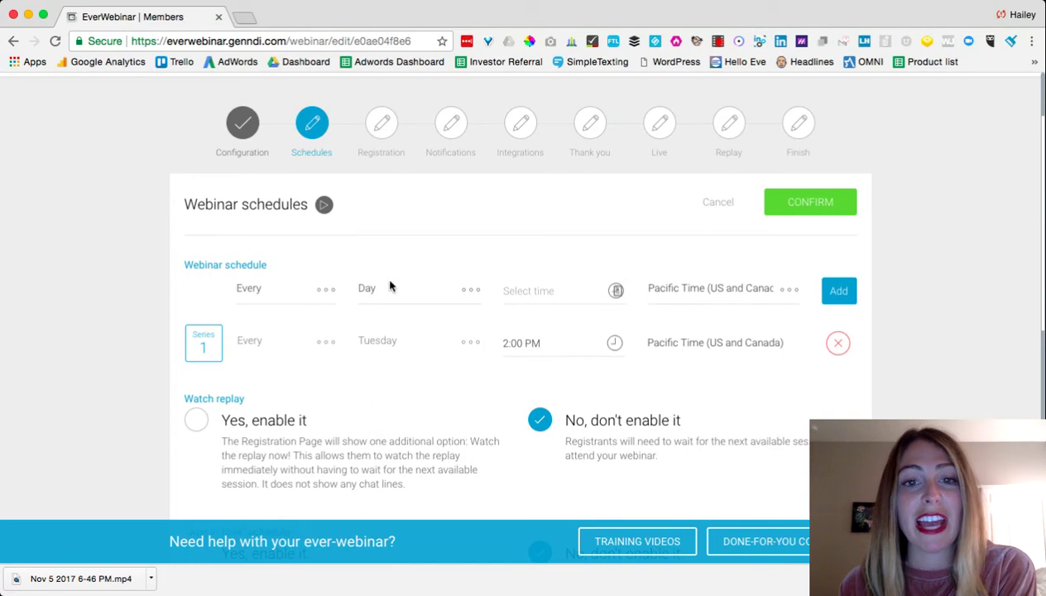
Step: Add a second schedule series for every day at 1:00 PM, using the user's own time zone (auto-detection)
left_click(616, 290)
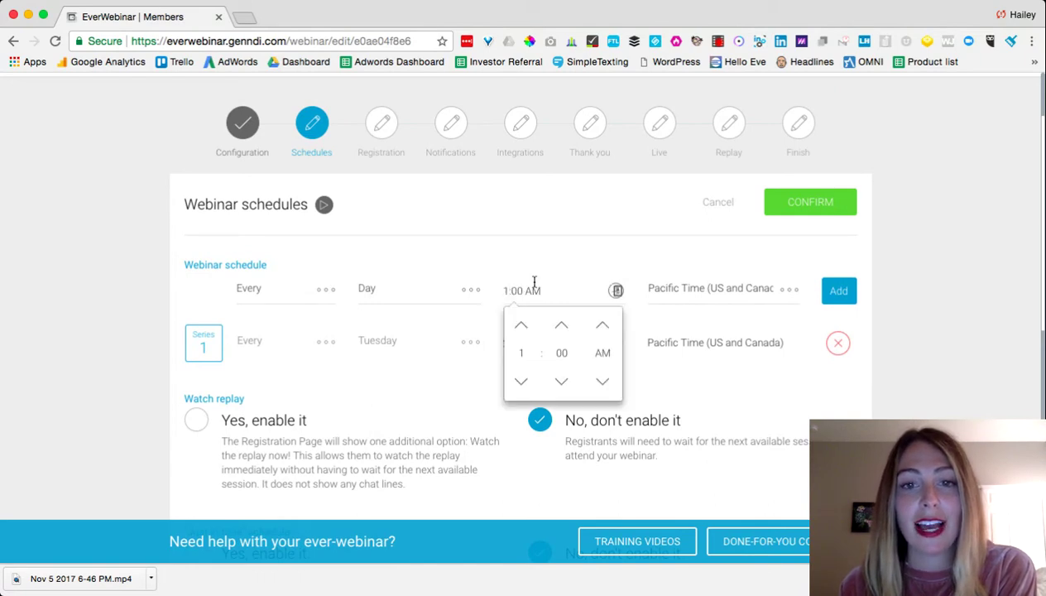
left_click(612, 380)
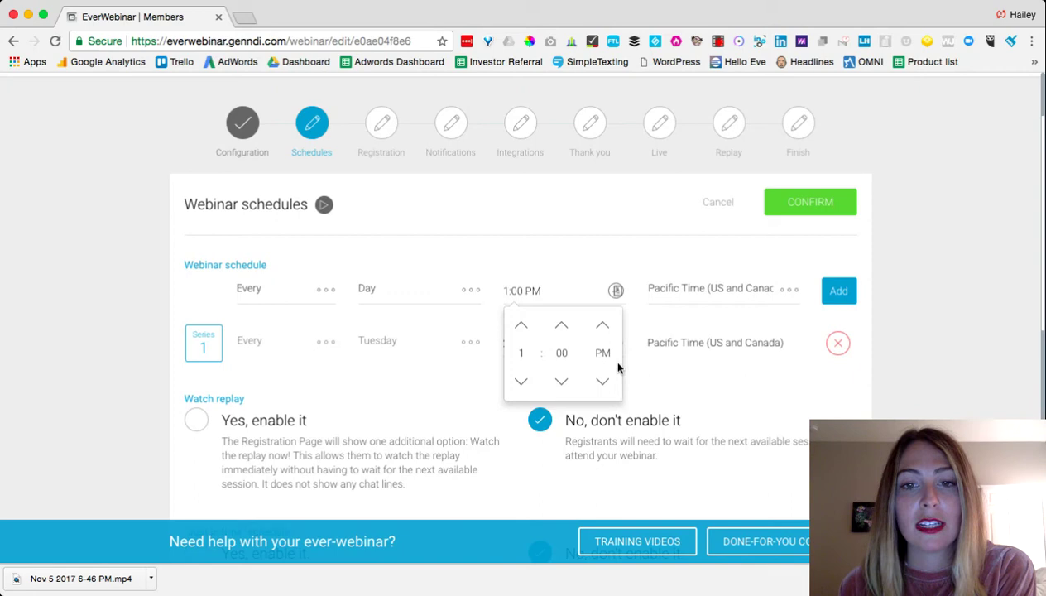
left_click(749, 291)
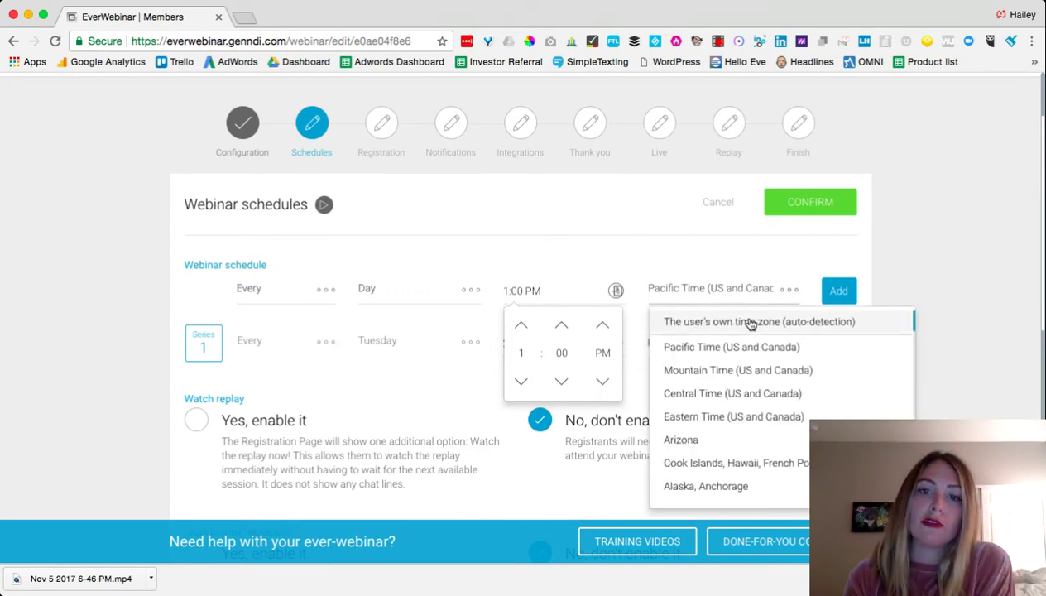
left_click(610, 289)
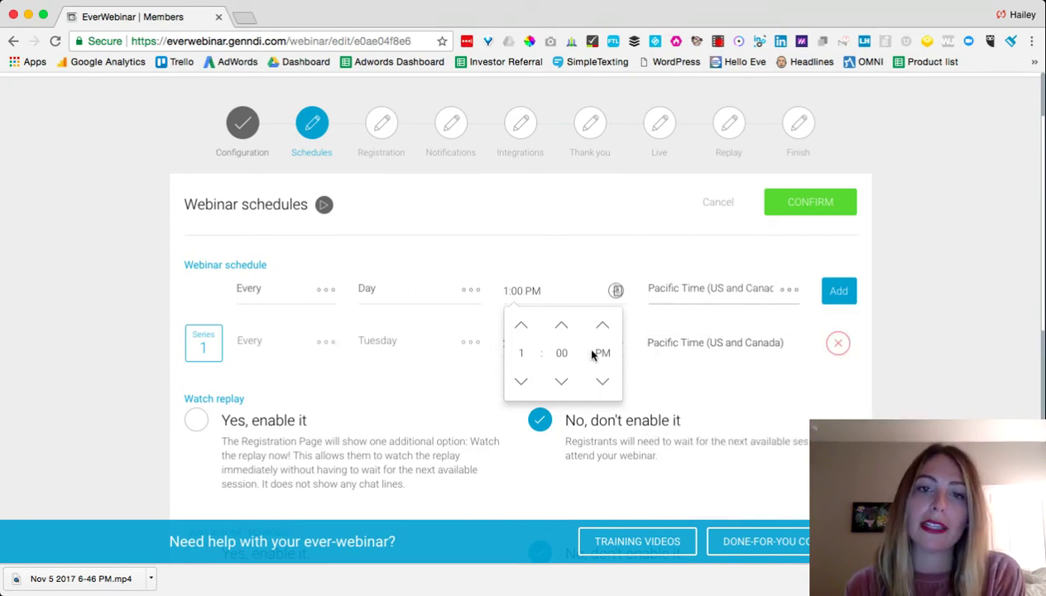
left_click(678, 290)
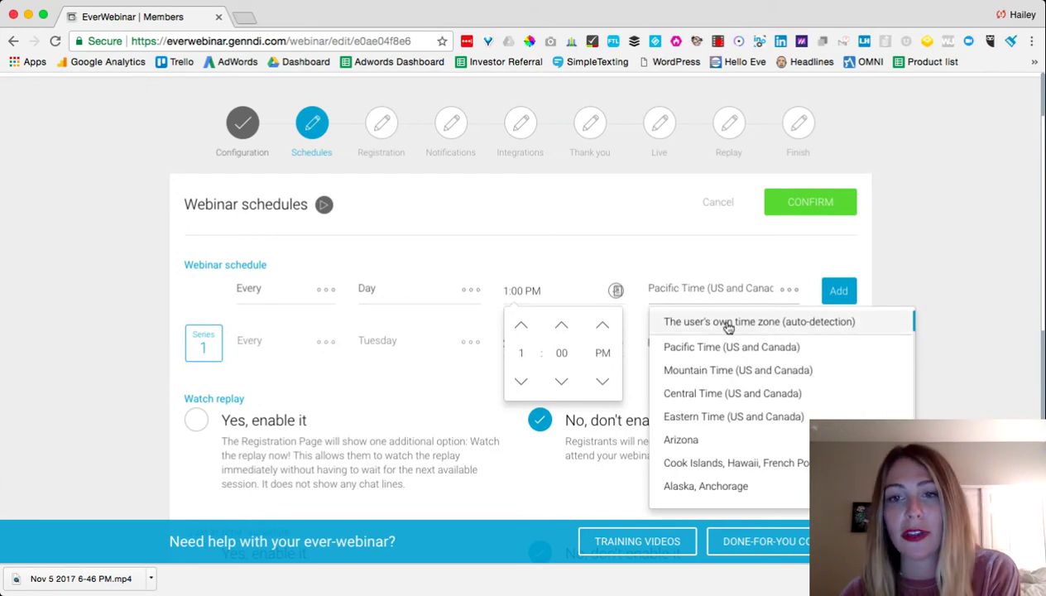
left_click(864, 326)
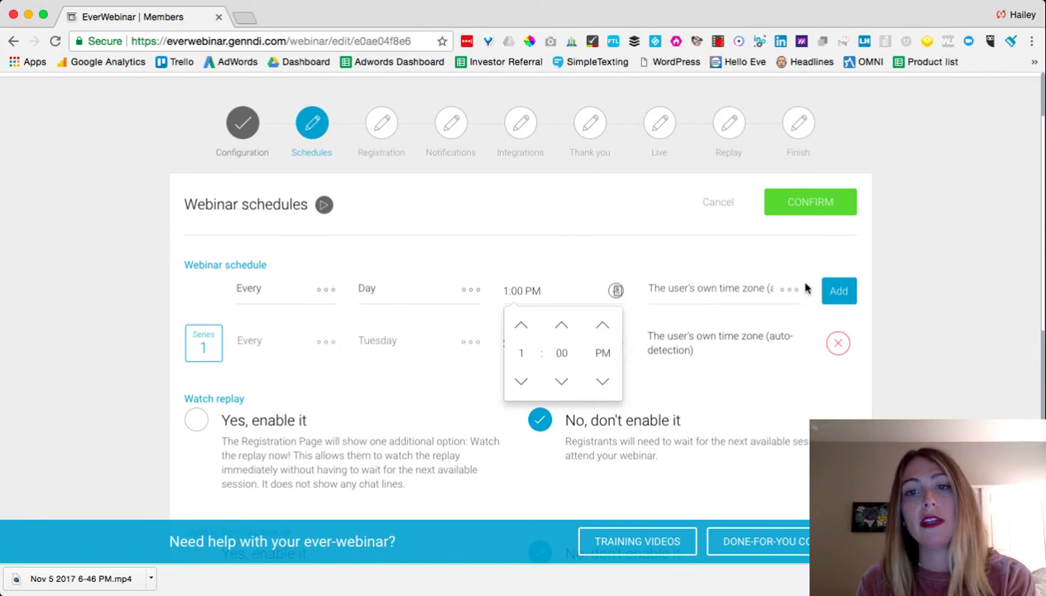
left_click(838, 291)
scroll(881, 367, "down", 2)
scroll(880, 369, "down", 1)
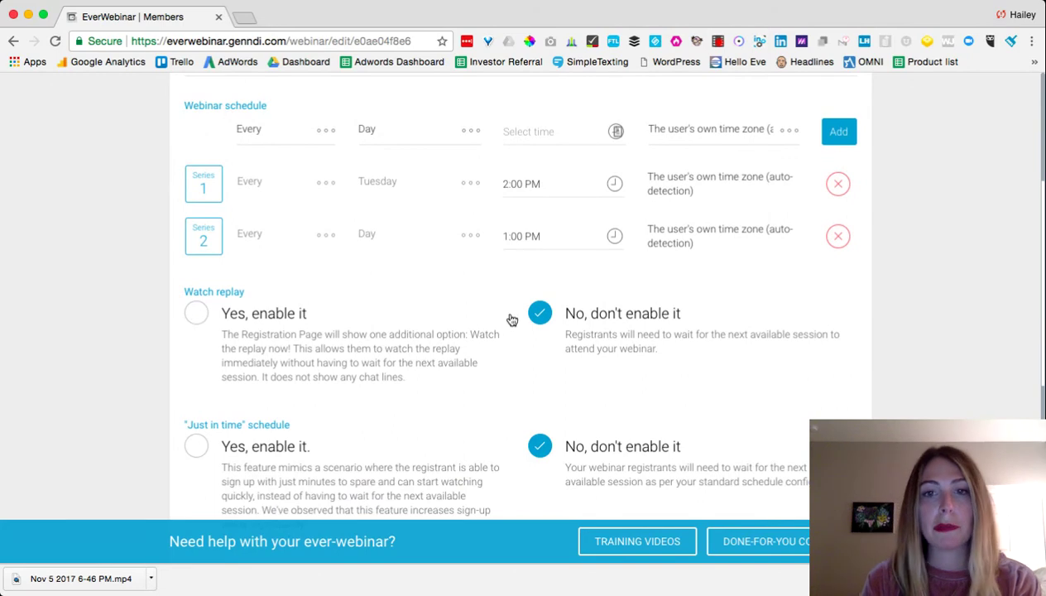
Step: Enable the "Just in time" schedule for the webinar
scroll(509, 346, "down", 2)
scroll(508, 346, "down", 1)
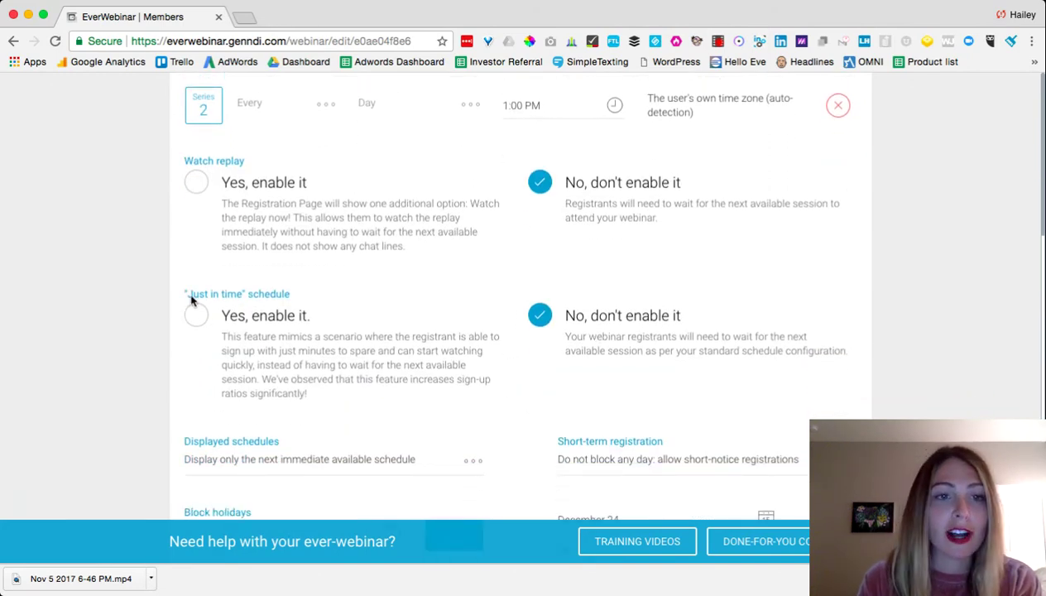
scroll(308, 302, "down", 1)
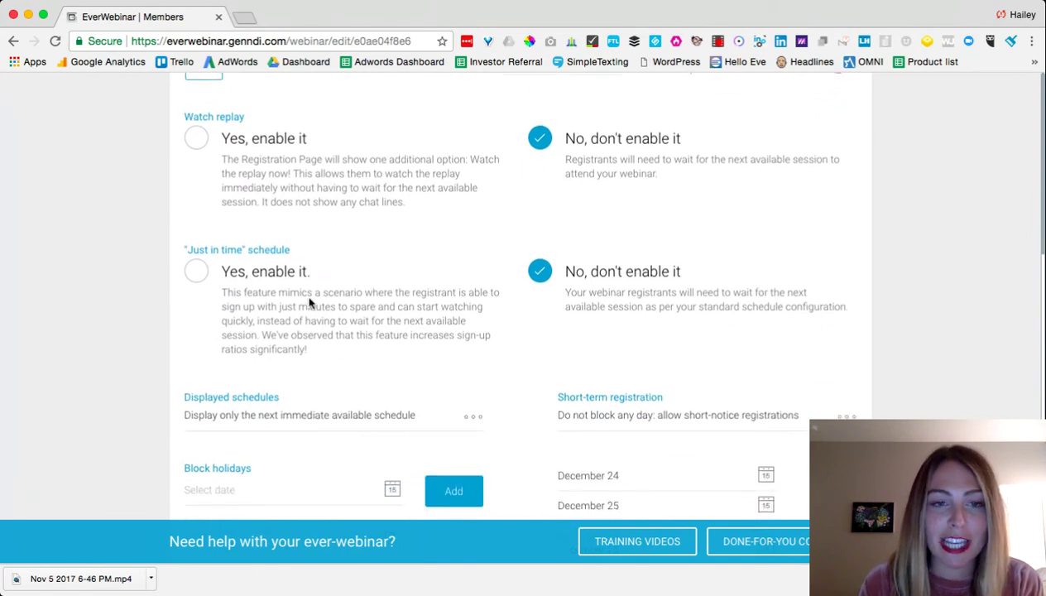
left_click(196, 267)
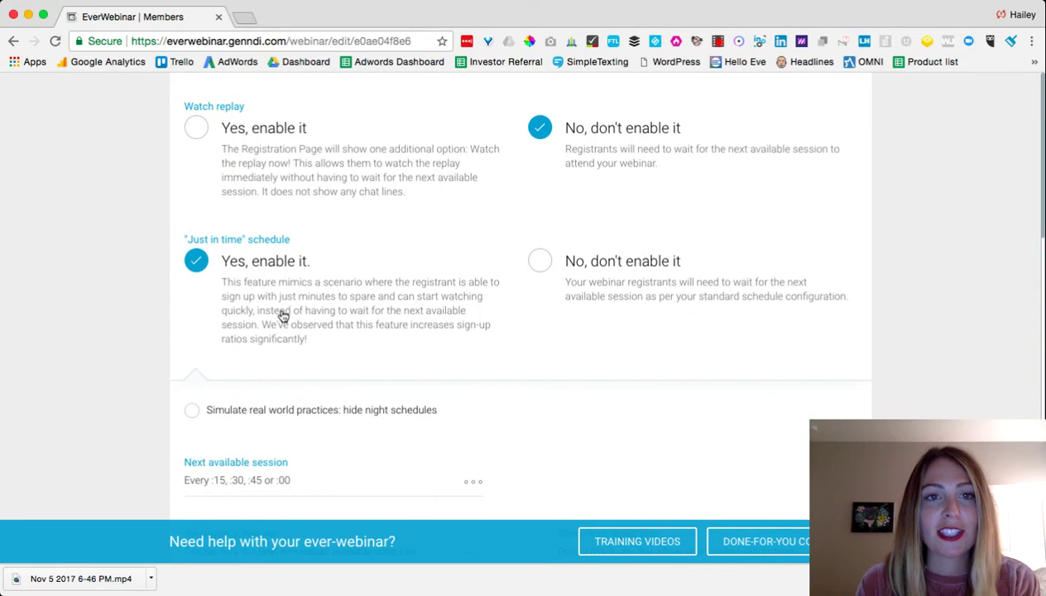
Step: Examine the just-in-time session interval, displayed schedules, short-term registration and blocked holidays options in the webinar schedules
scroll(281, 314, "down", 1)
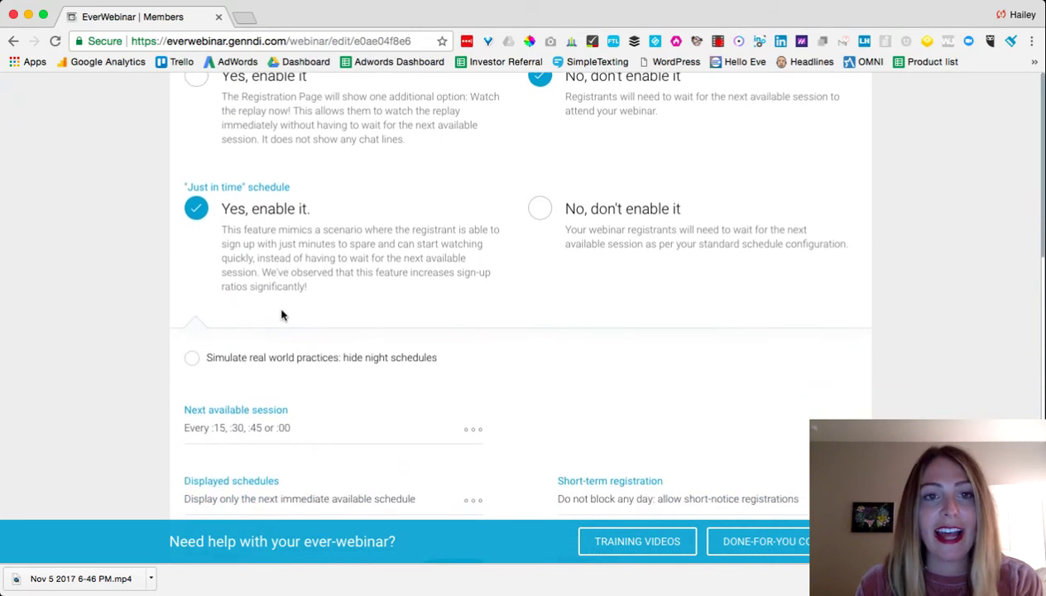
scroll(282, 314, "down", 1)
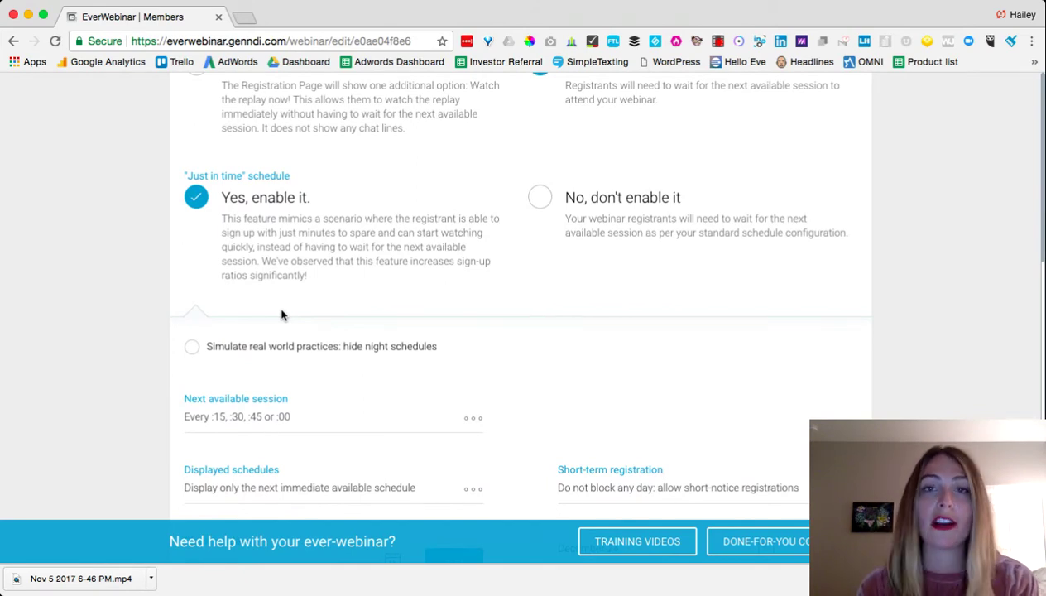
scroll(282, 315, "down", 2)
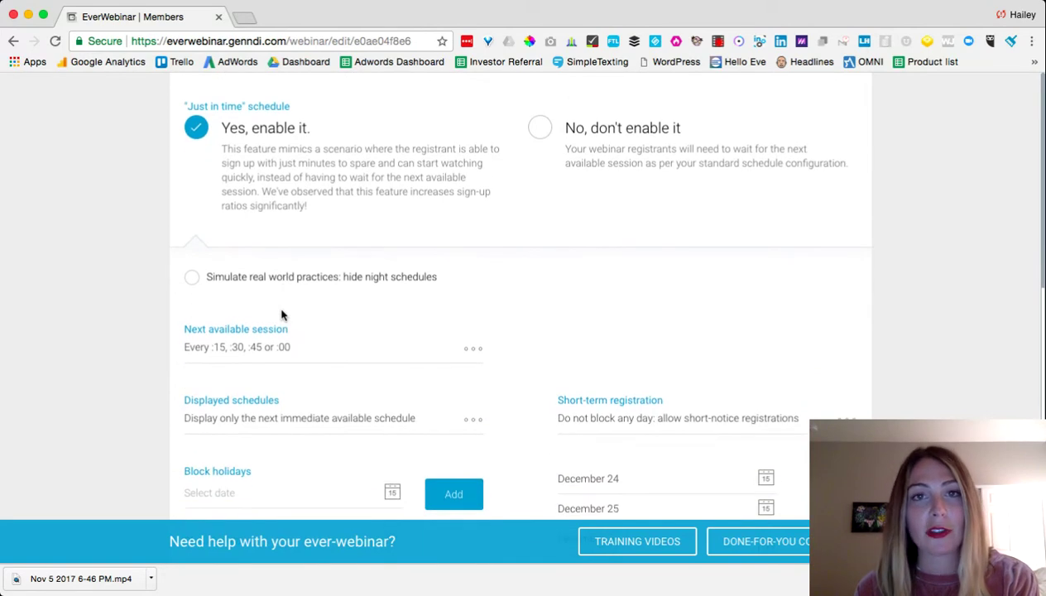
scroll(282, 314, "down", 1)
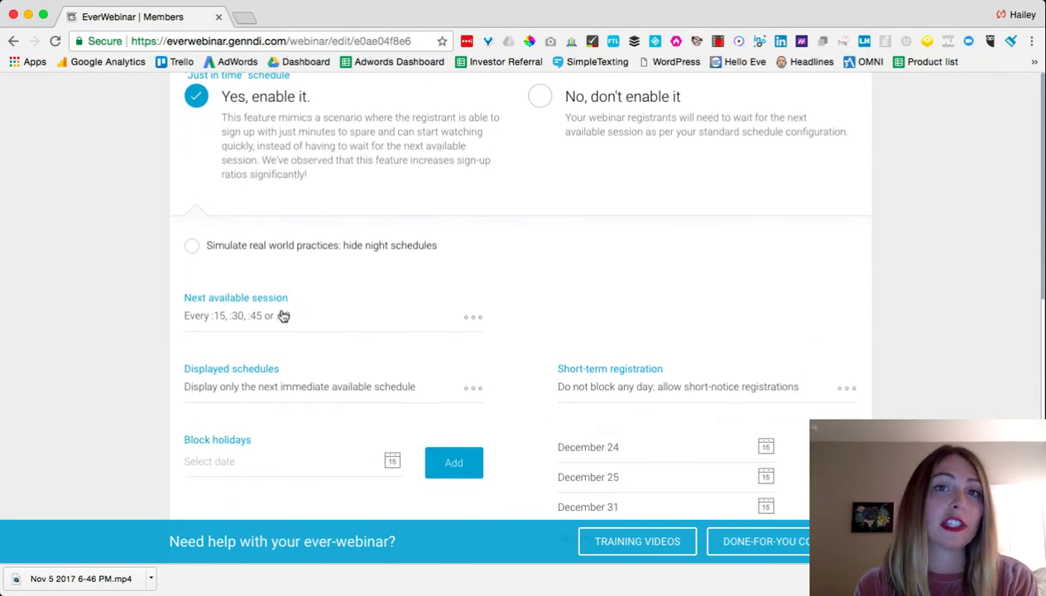
scroll(282, 315, "down", 1)
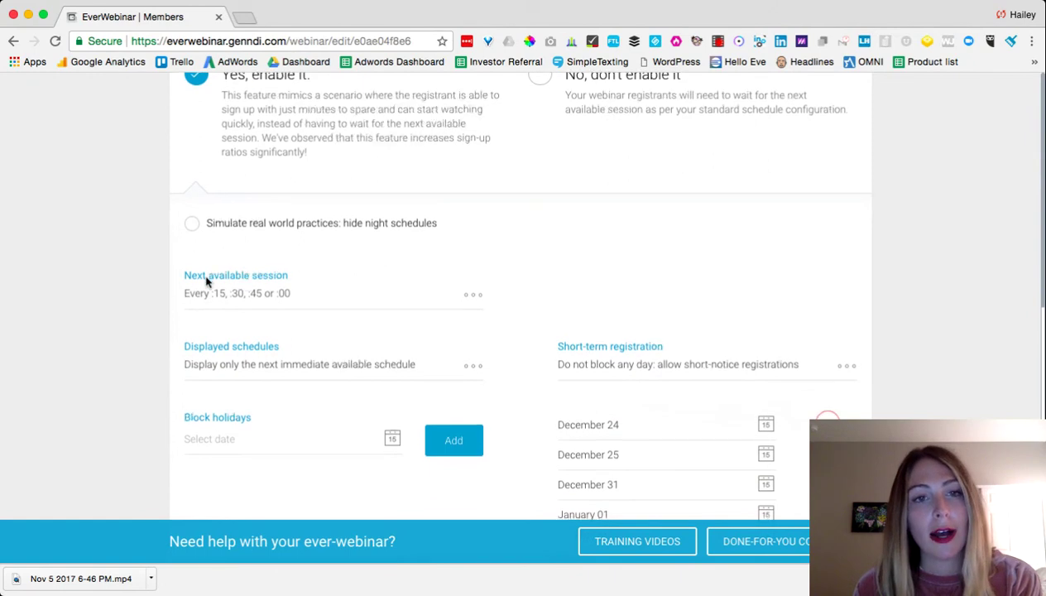
scroll(206, 282, "down", 3)
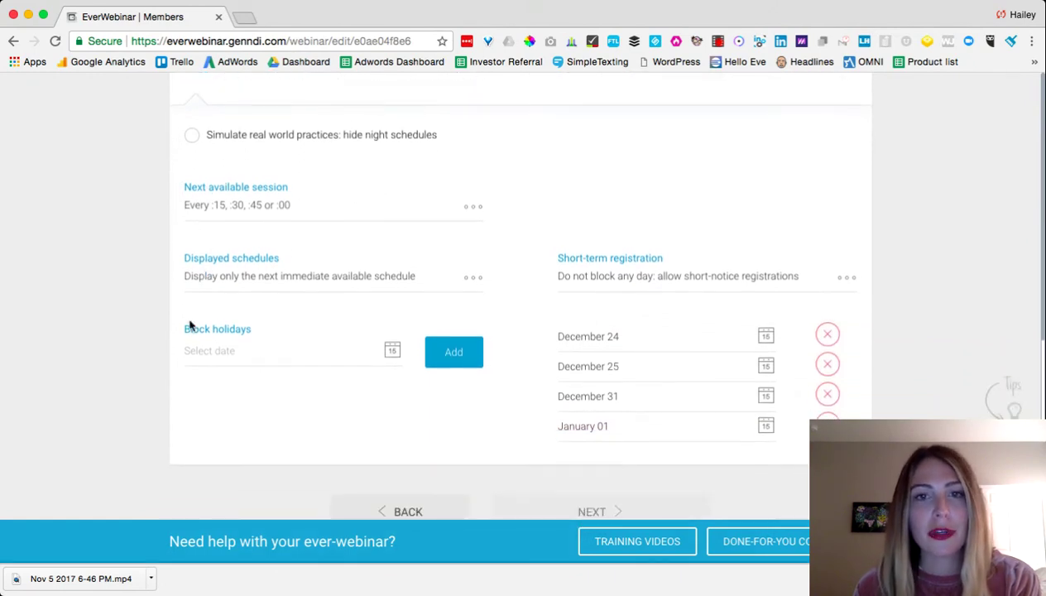
scroll(277, 290, "up", 10)
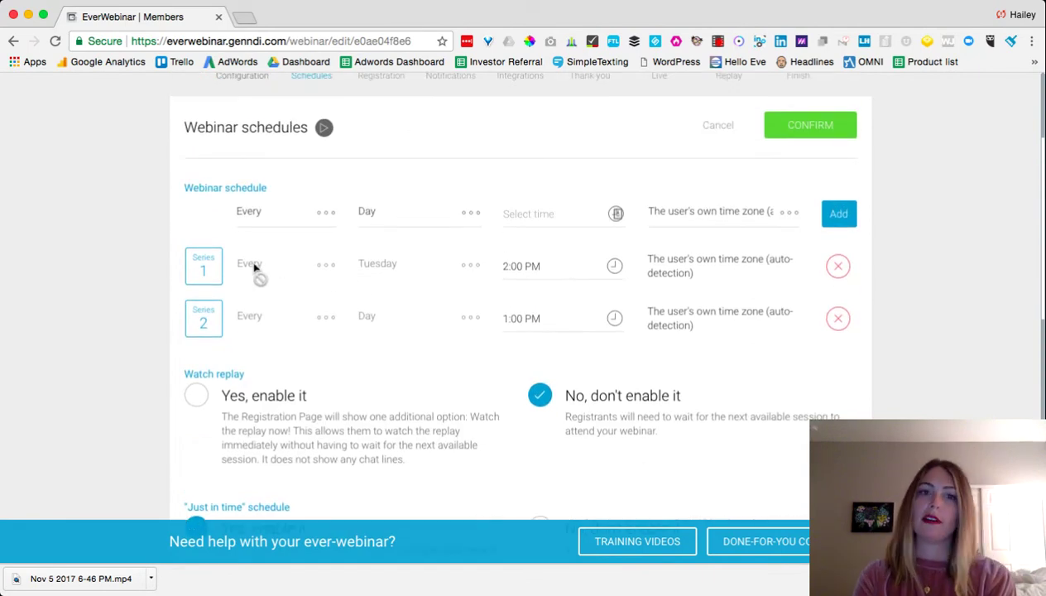
scroll(549, 320, "down", 5)
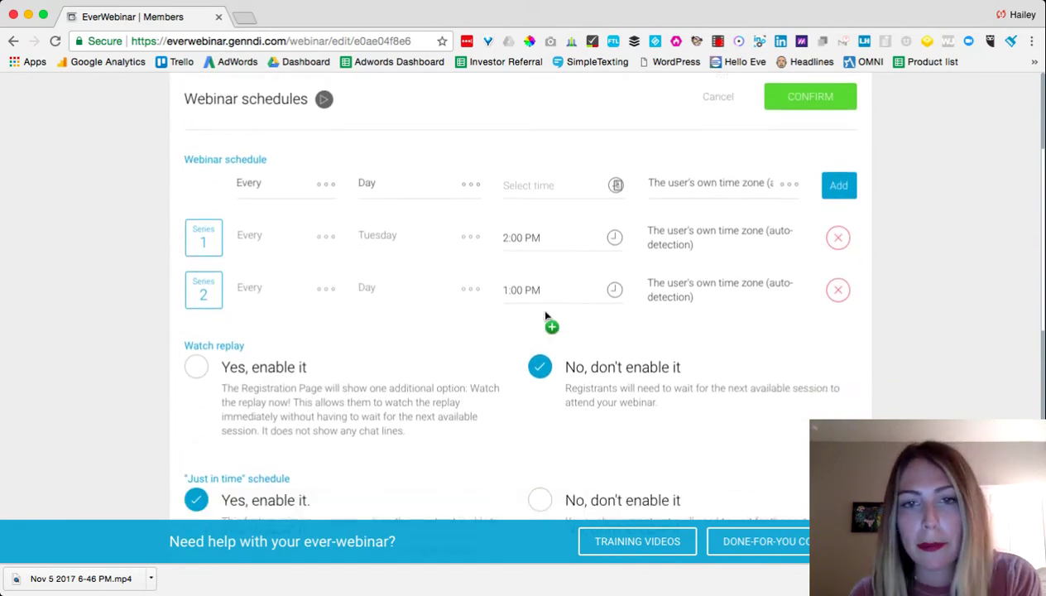
scroll(545, 316, "down", 3)
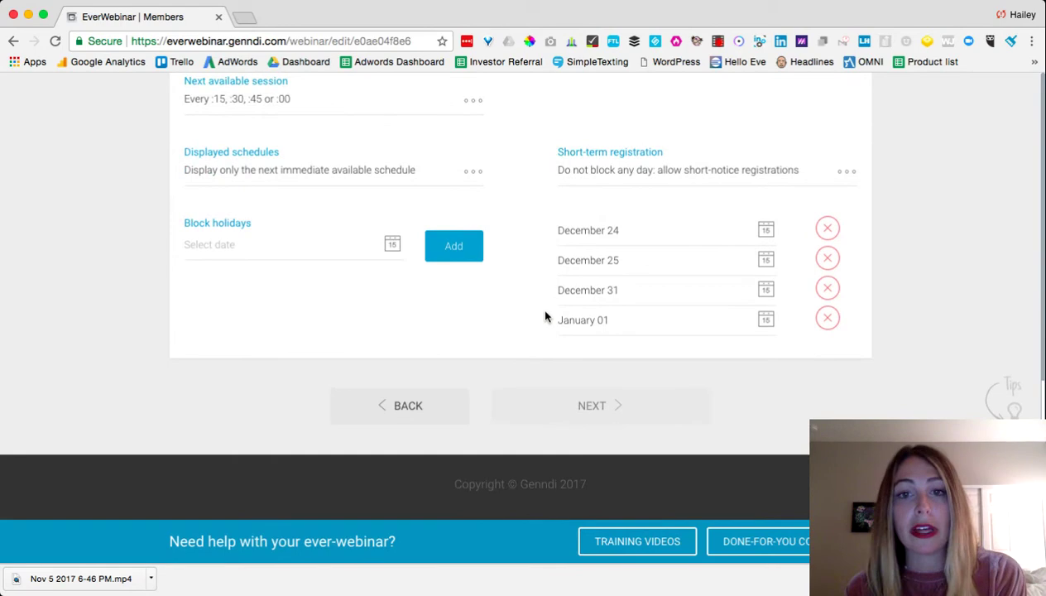
scroll(545, 316, "up", 3)
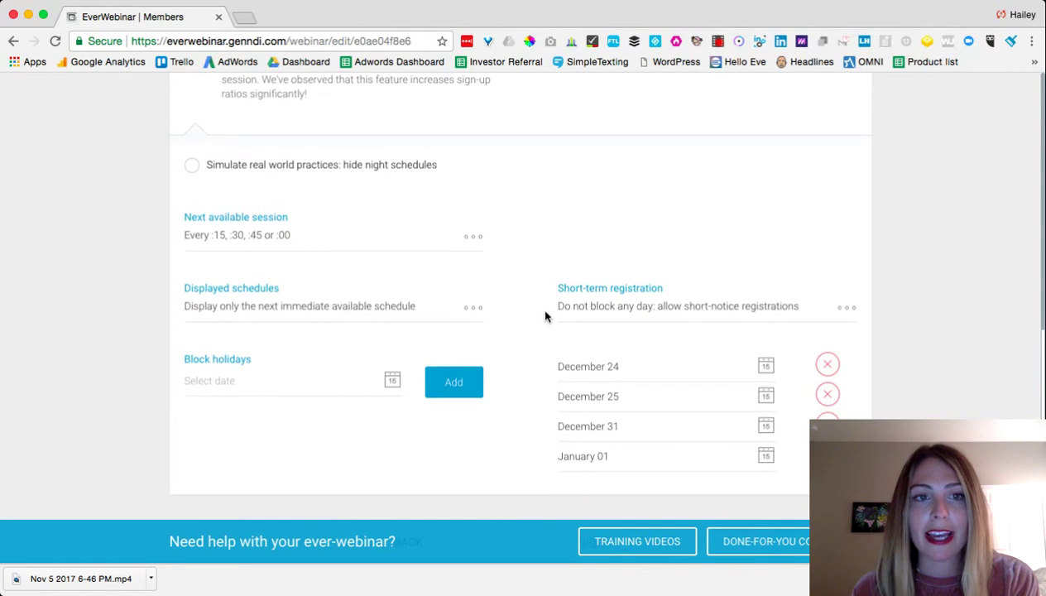
scroll(545, 316, "down", 1)
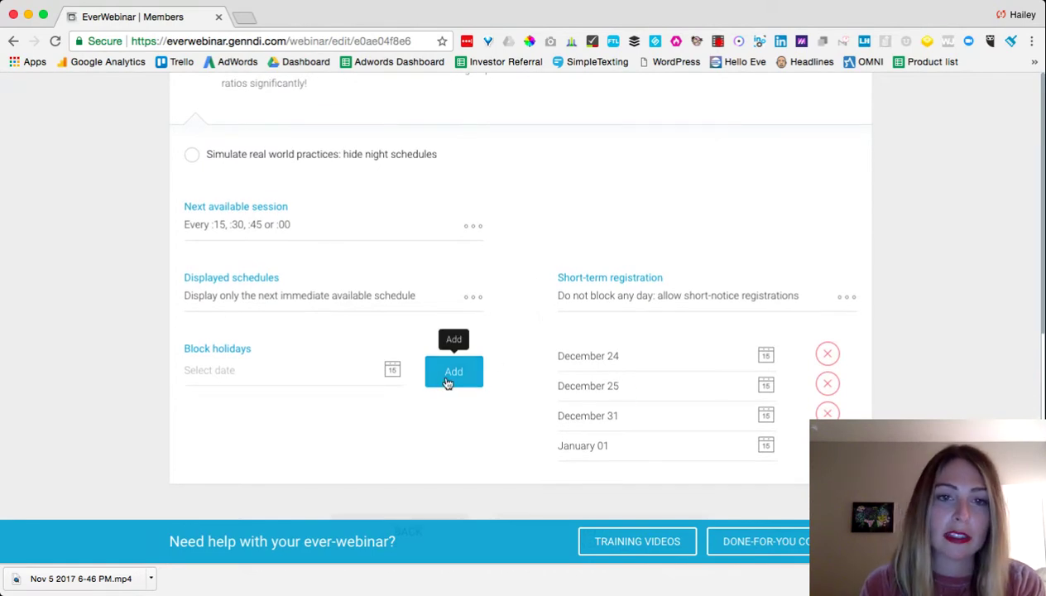
Step: Confirm the webinar schedules and proceed to the Registration stage
scroll(514, 283, "up", 6)
scroll(514, 283, "up", 8)
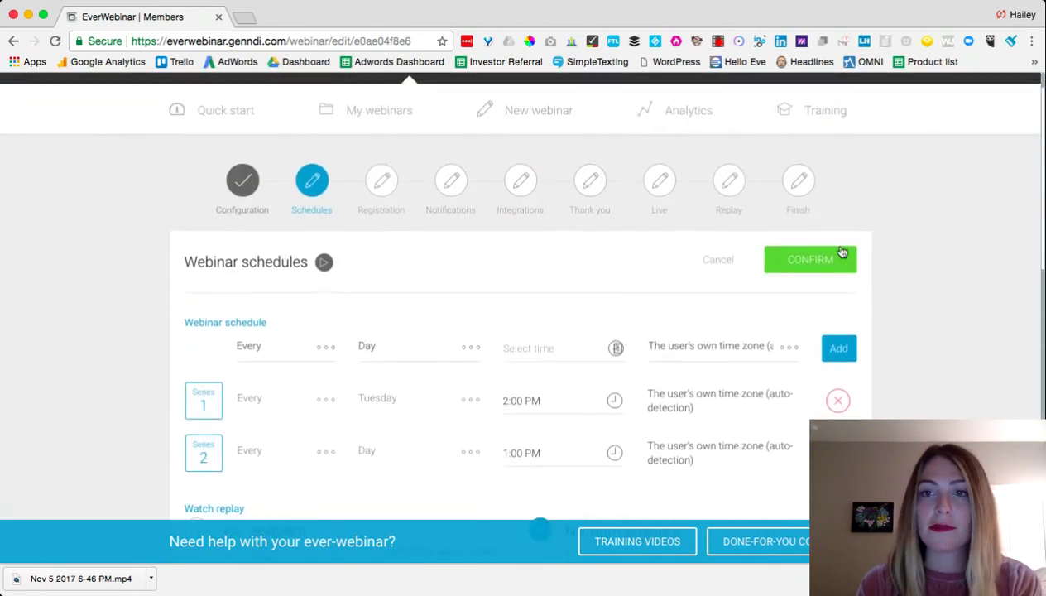
left_click(815, 261)
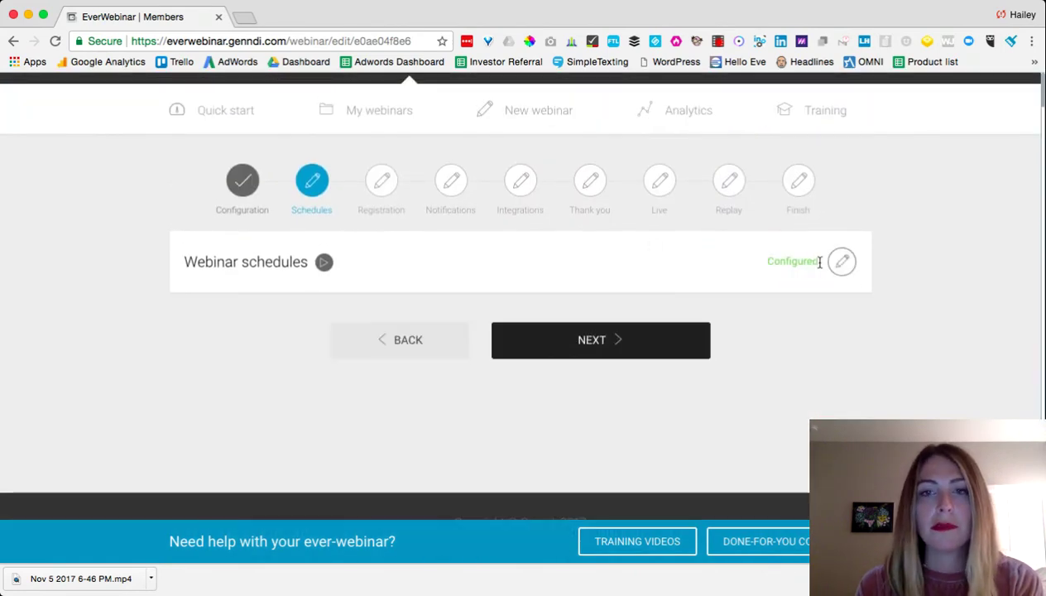
left_click(620, 341)
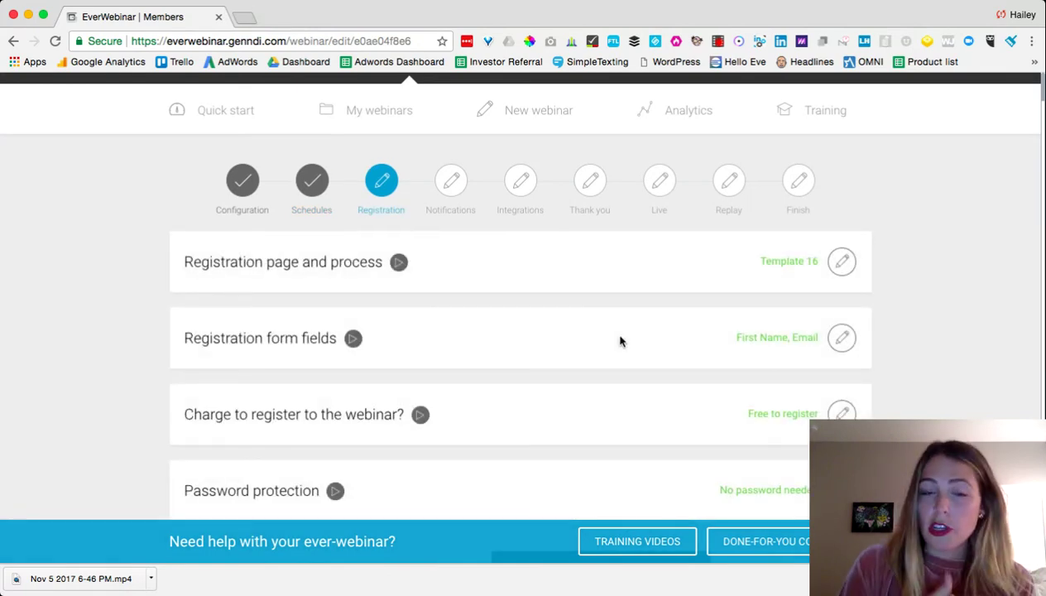
Step: Browse the registration page templates and open the currently selected template for customization
left_click(843, 262)
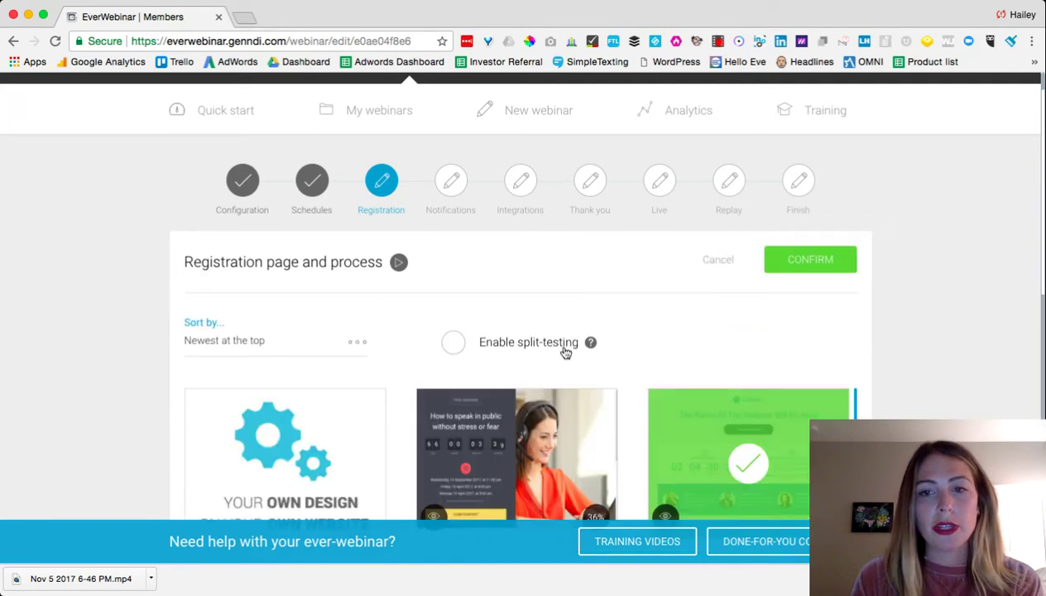
scroll(561, 350, "down", 1)
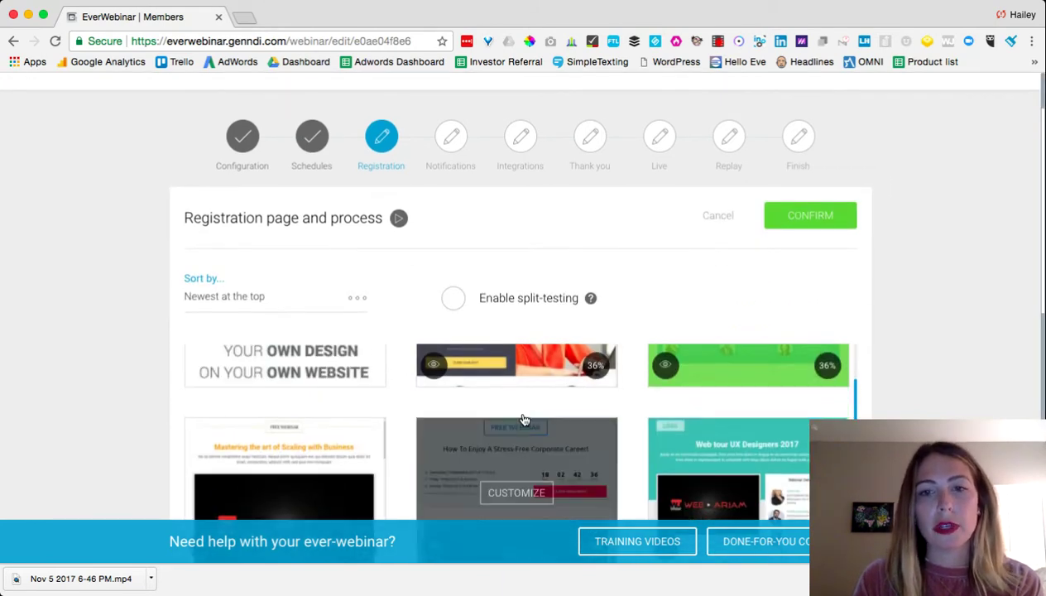
scroll(596, 432, "down", 3)
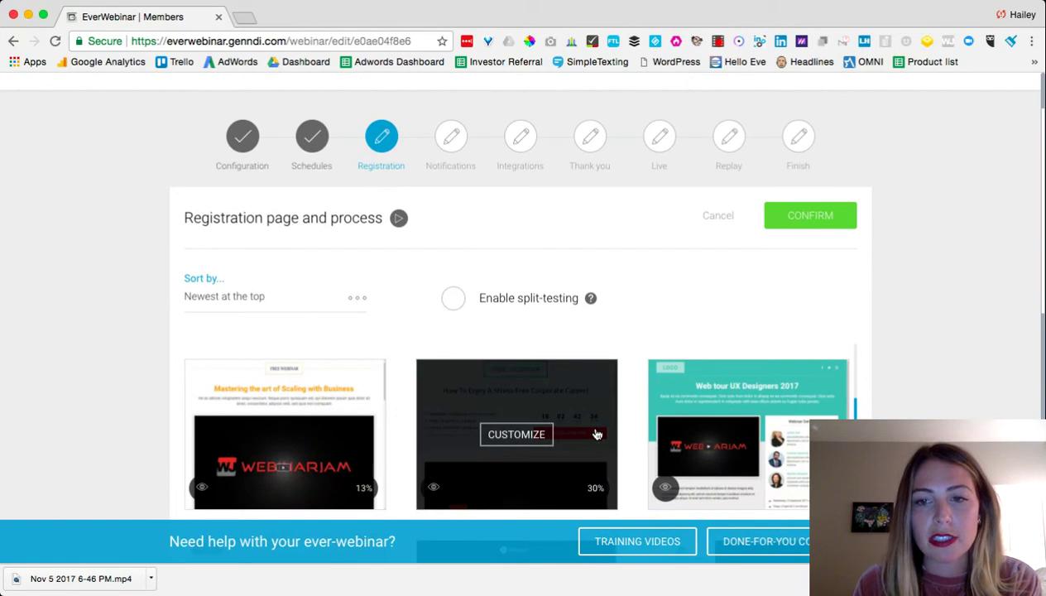
scroll(596, 432, "down", 1)
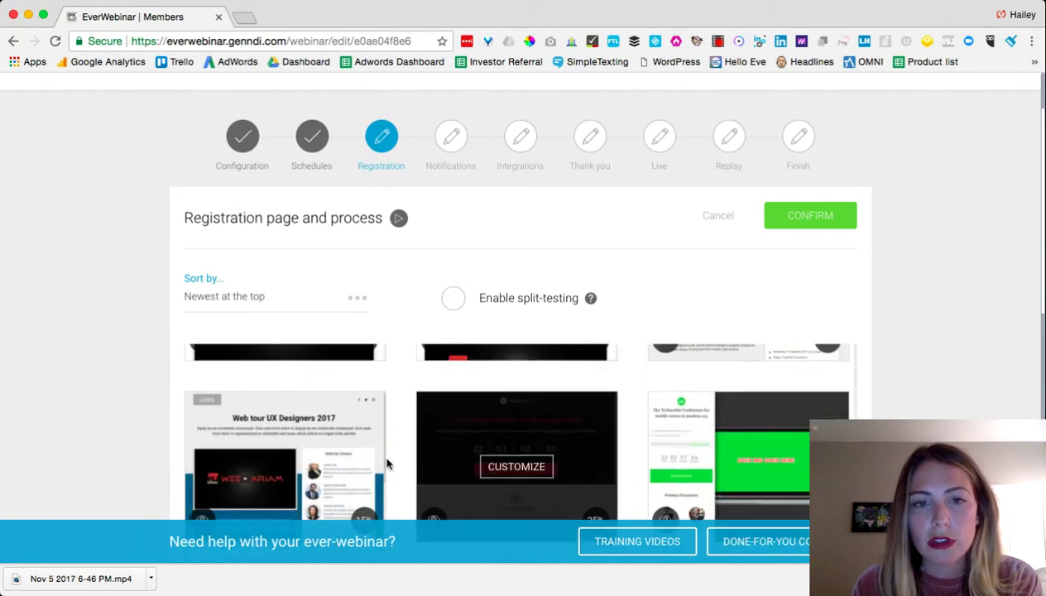
scroll(577, 444, "up", 5)
scroll(577, 447, "up", 1)
mouse_move(728, 476)
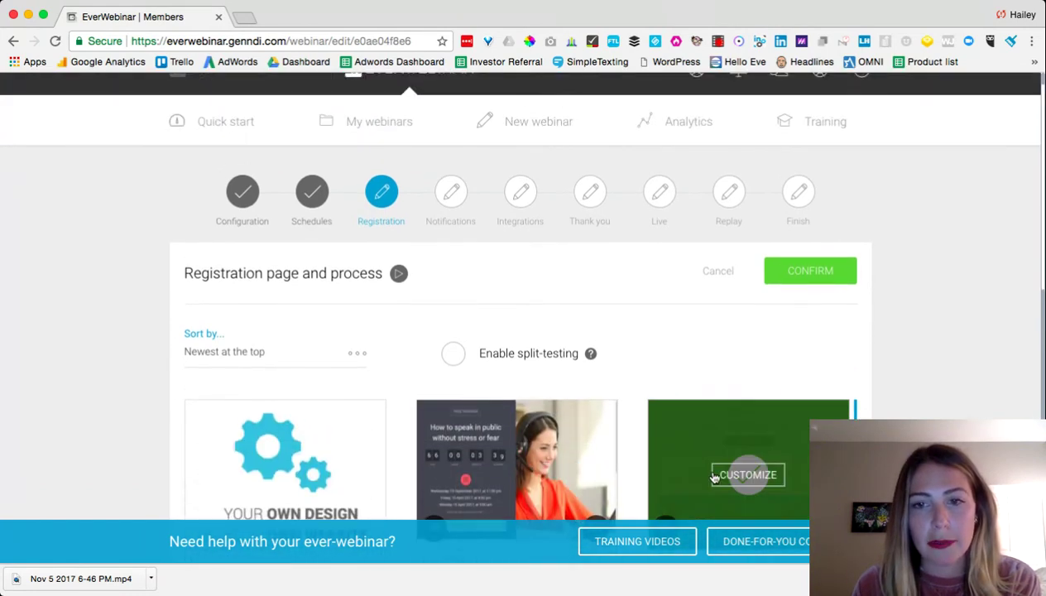
left_click(727, 476)
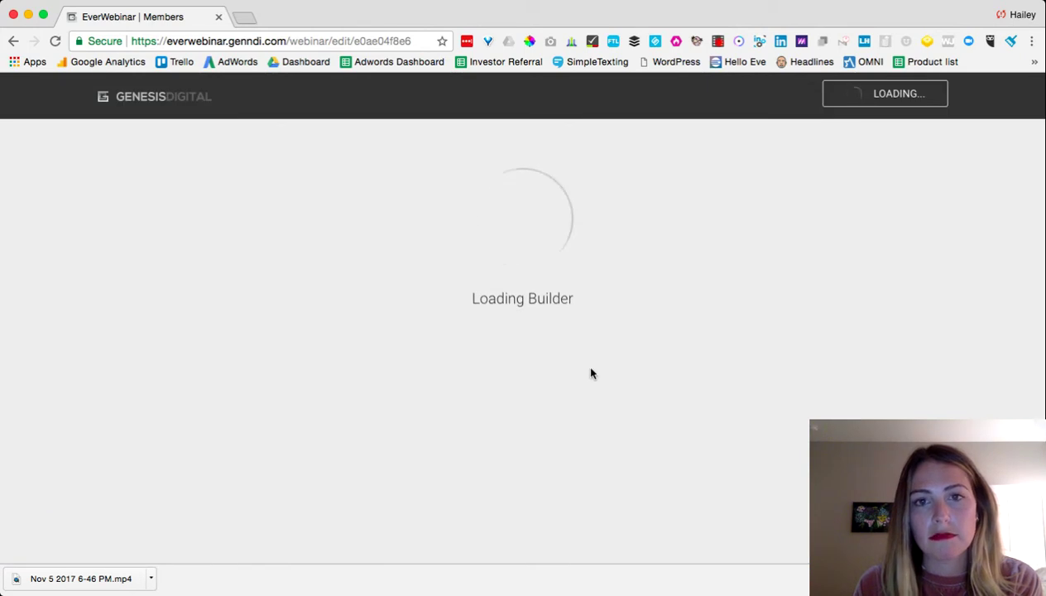
Step: Review the registration page's headline, countdown and session dates in the builder, and save and exit it
scroll(683, 357, "down", 3)
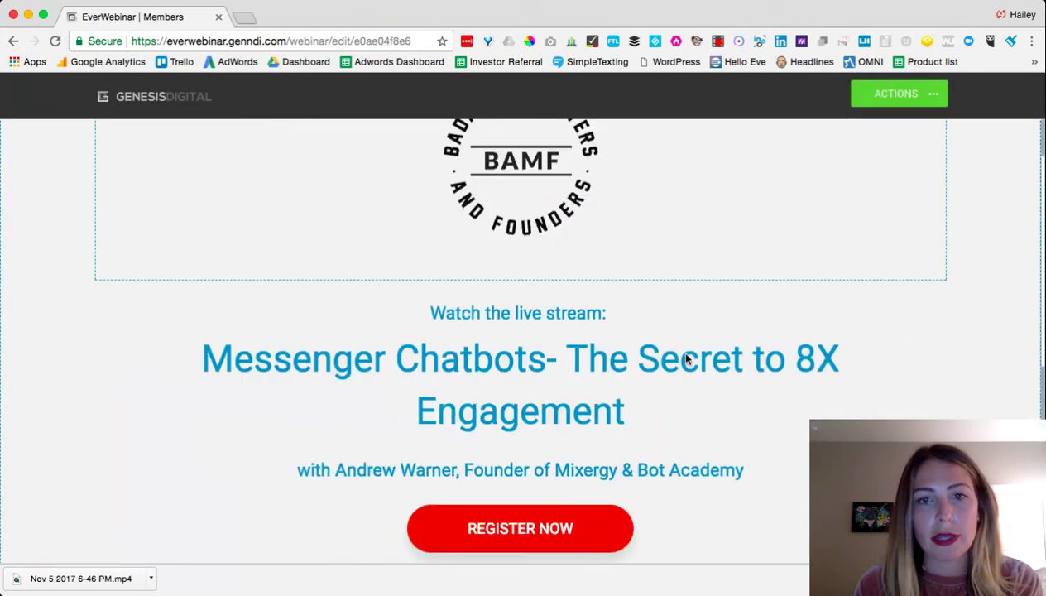
scroll(684, 358, "down", 2)
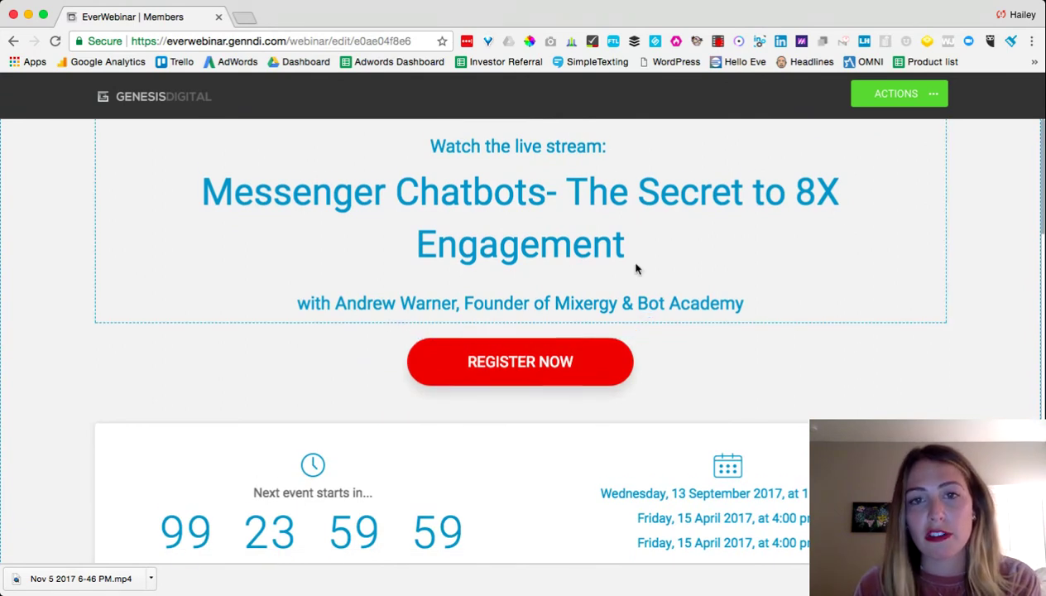
scroll(745, 314, "down", 1)
scroll(858, 357, "down", 4)
scroll(855, 356, "up", 5)
left_click(935, 97)
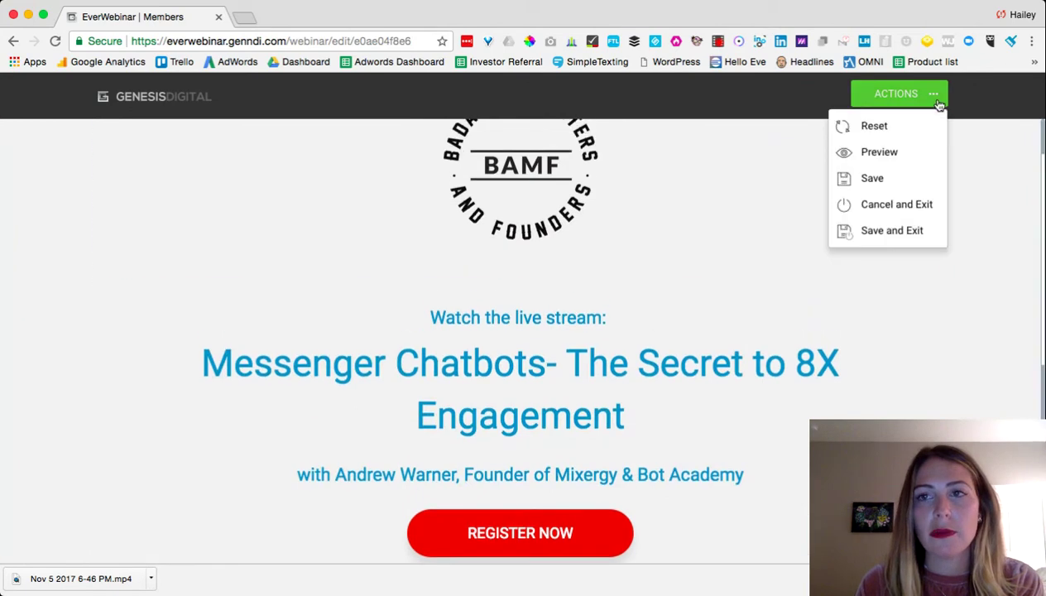
left_click(867, 233)
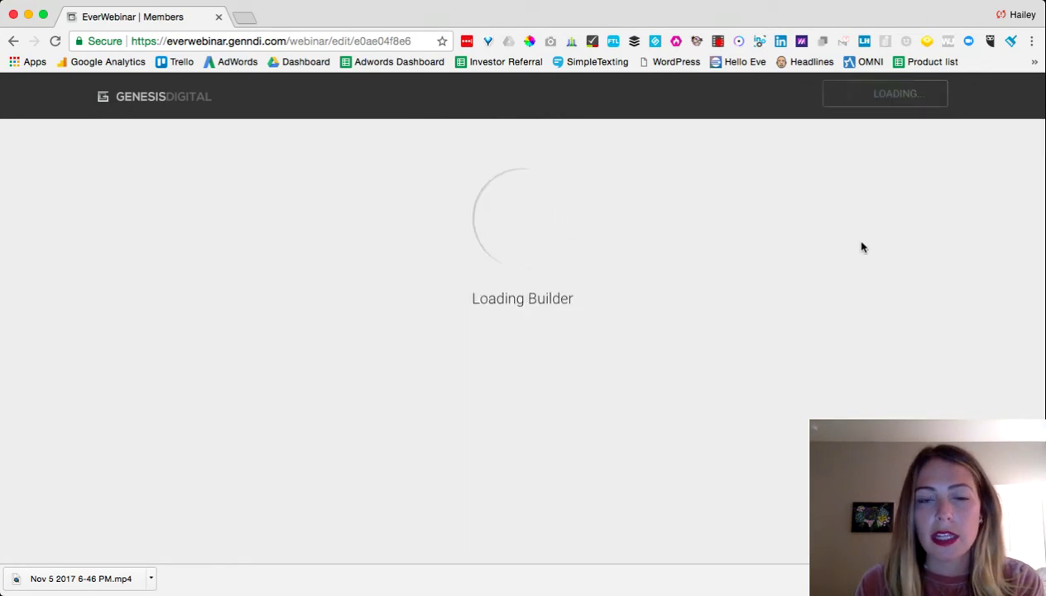
Step: Confirm the registration page and process settings and proceed to the Notifications stage
left_click(794, 301)
scroll(516, 346, "down", 3)
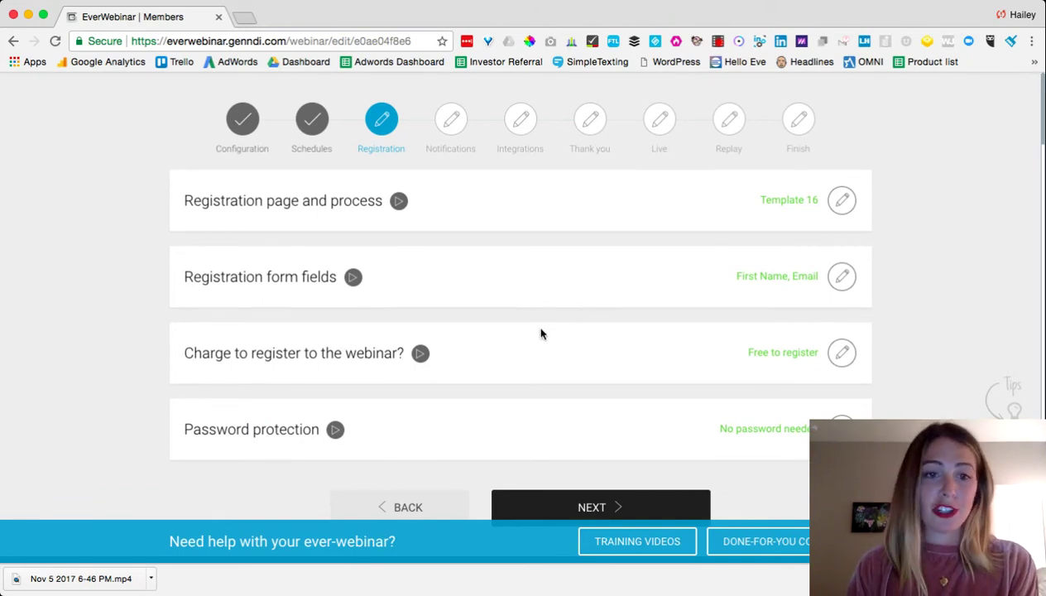
scroll(448, 418, "down", 2)
left_click(596, 439)
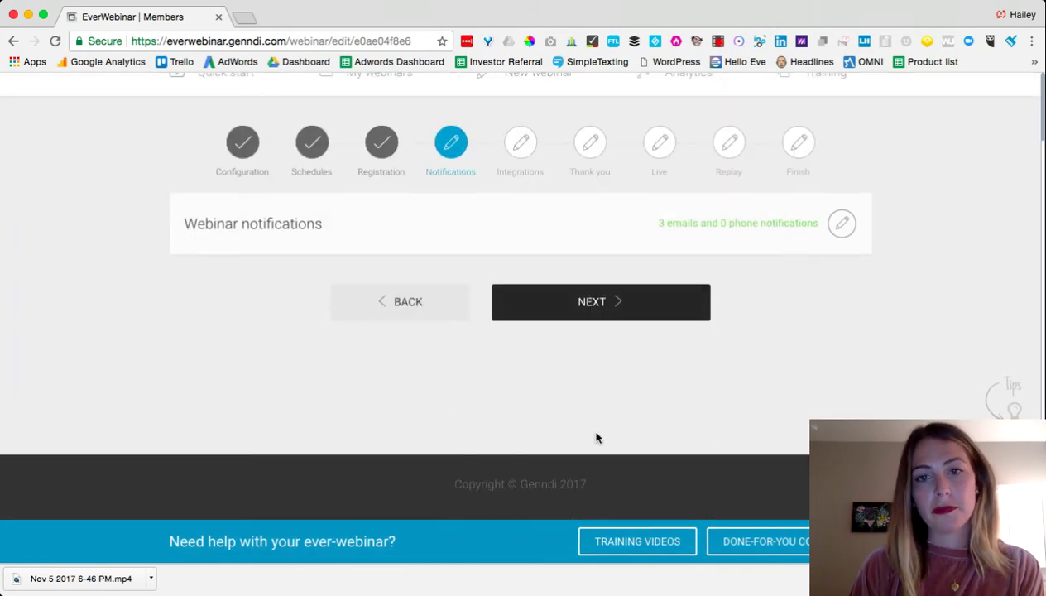
Step: Open the webinar notifications and examine the email alerts from the welcome message through the post-webinar message
left_click(842, 224)
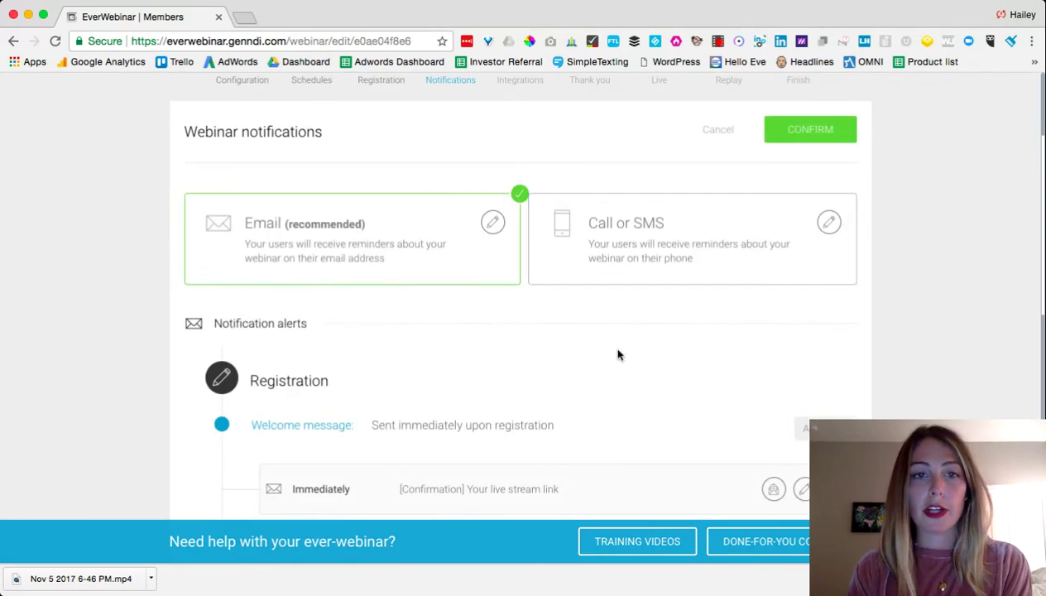
scroll(617, 355, "down", 1)
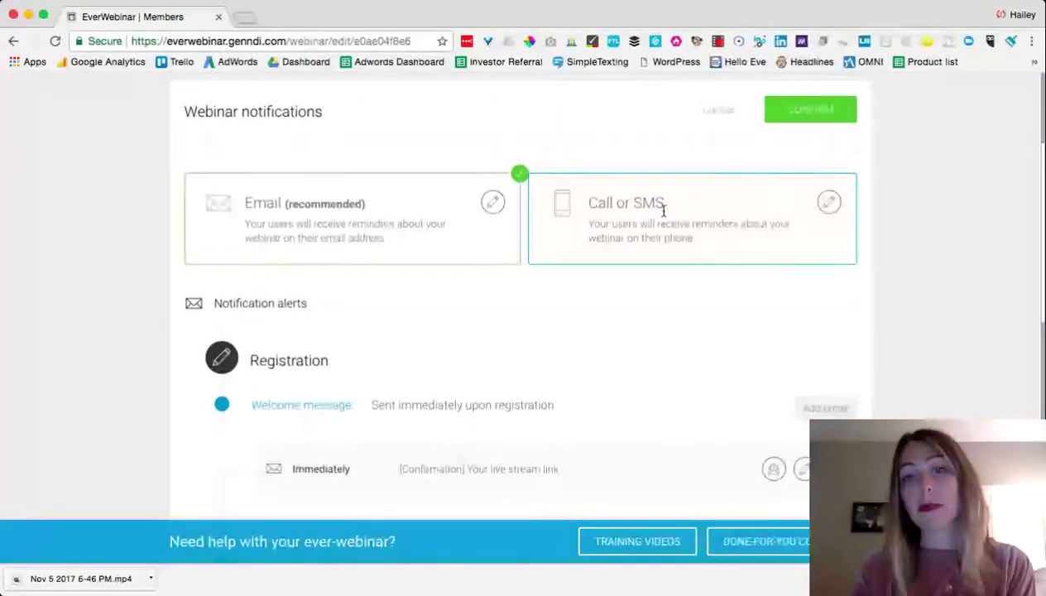
scroll(663, 211, "down", 3)
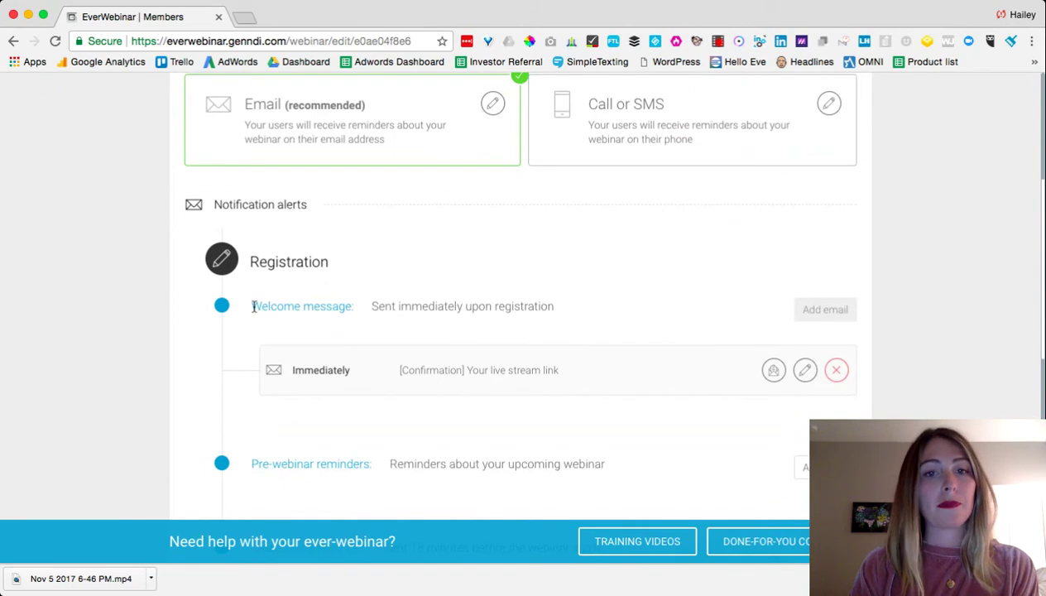
scroll(509, 334, "down", 3)
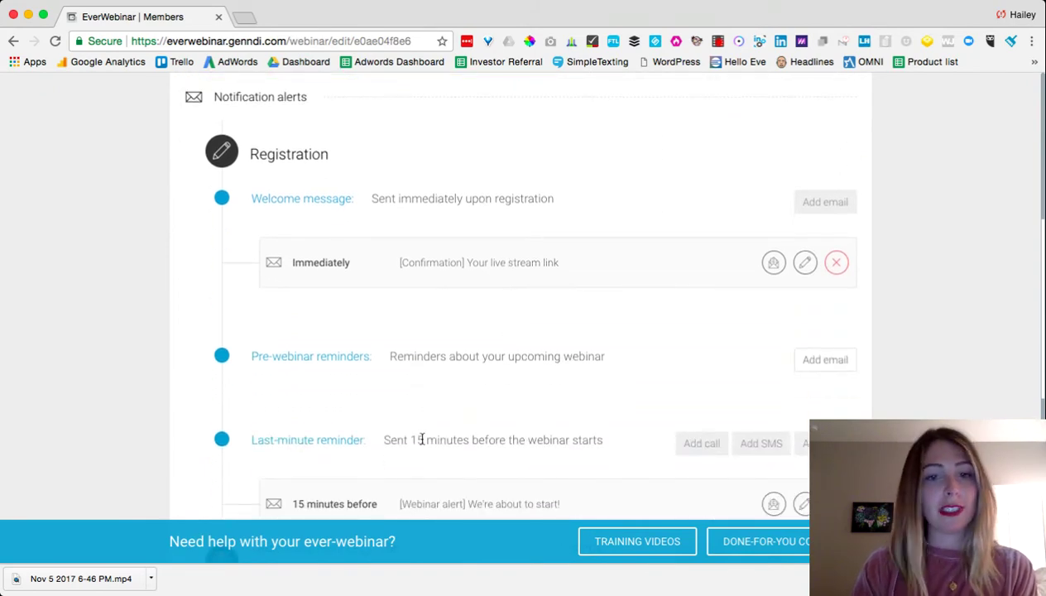
scroll(421, 439, "down", 5)
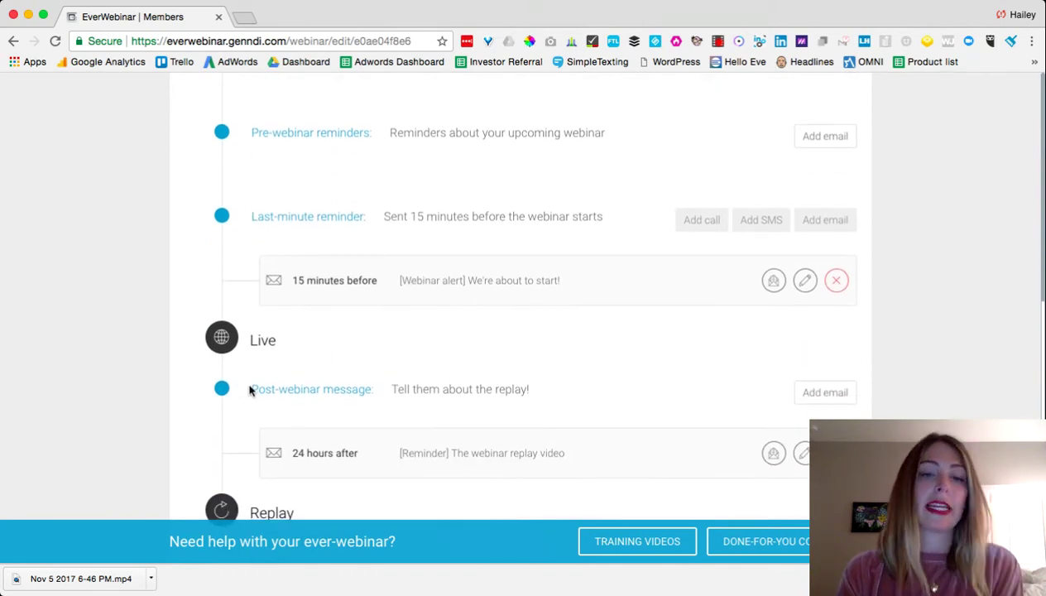
scroll(250, 391, "down", 2)
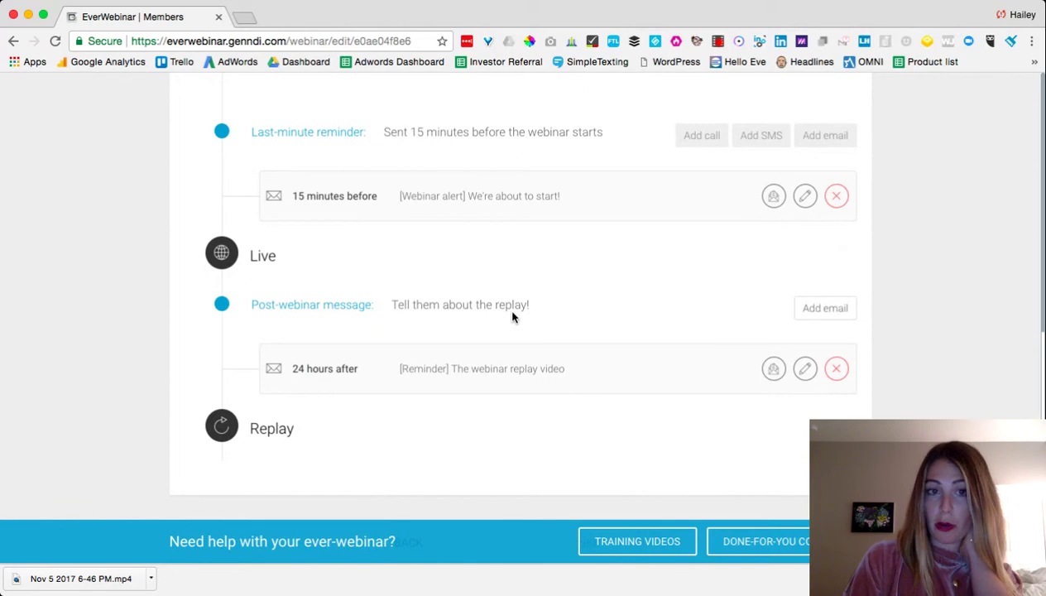
Step: Recheck the welcome and reminder email alerts, confirm the webinar notifications and proceed to the Integrations stage
scroll(511, 317, "up", 2)
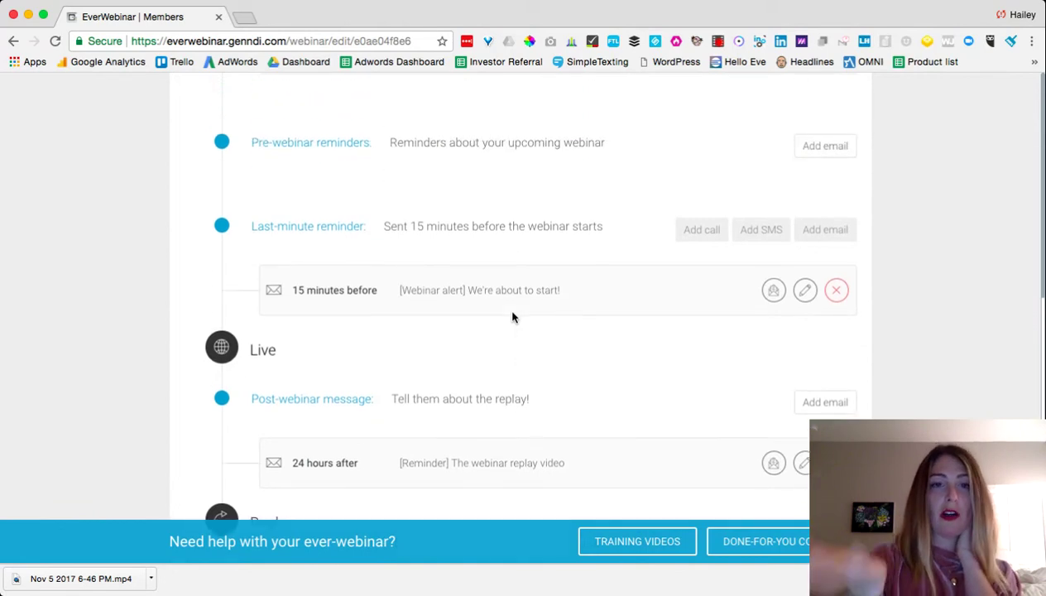
scroll(512, 317, "up", 6)
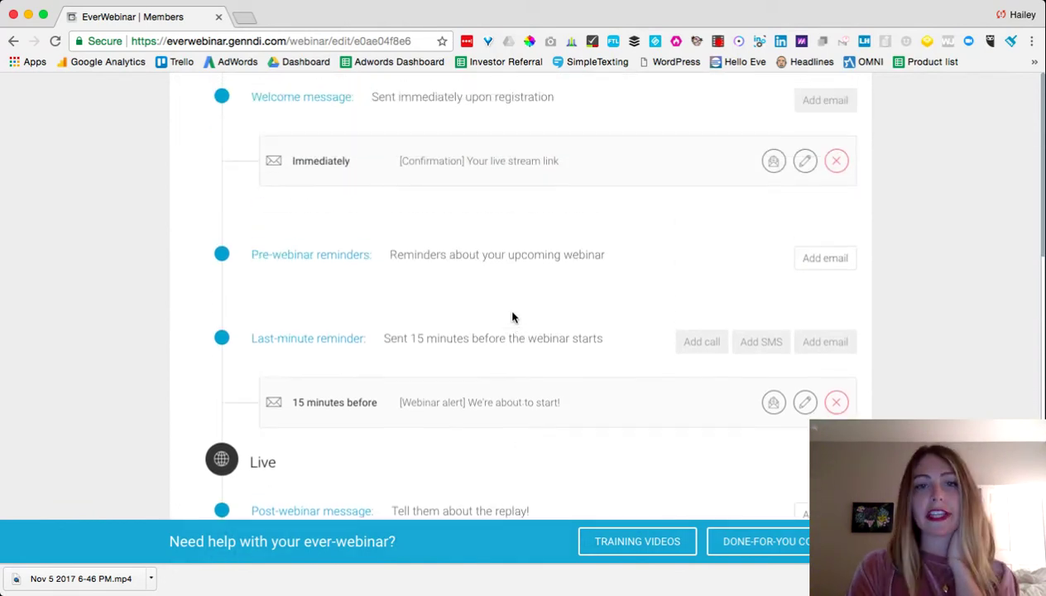
scroll(512, 317, "up", 4)
scroll(513, 315, "down", 5)
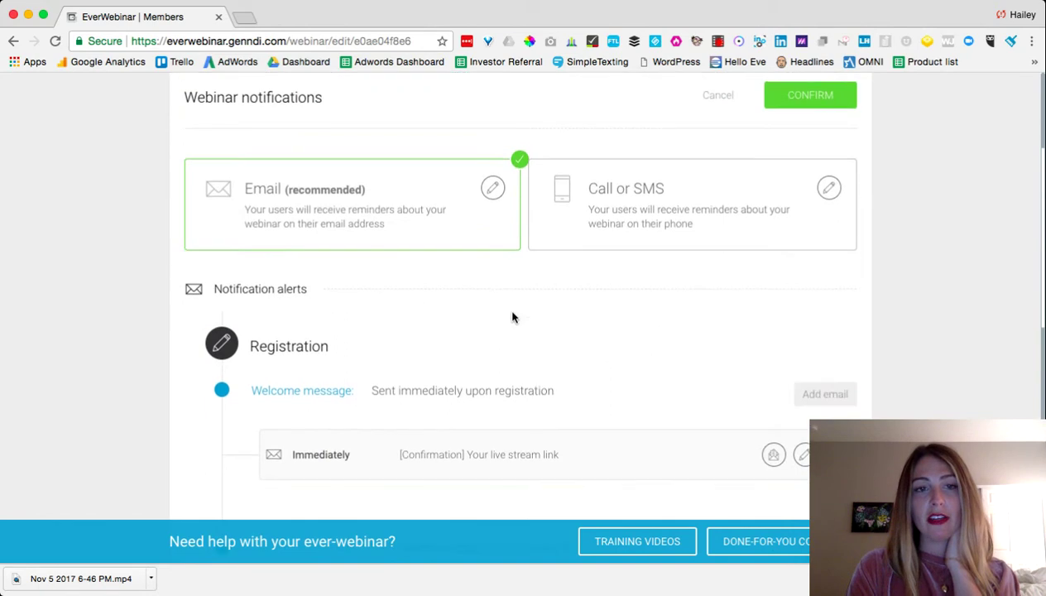
scroll(427, 300, "down", 2)
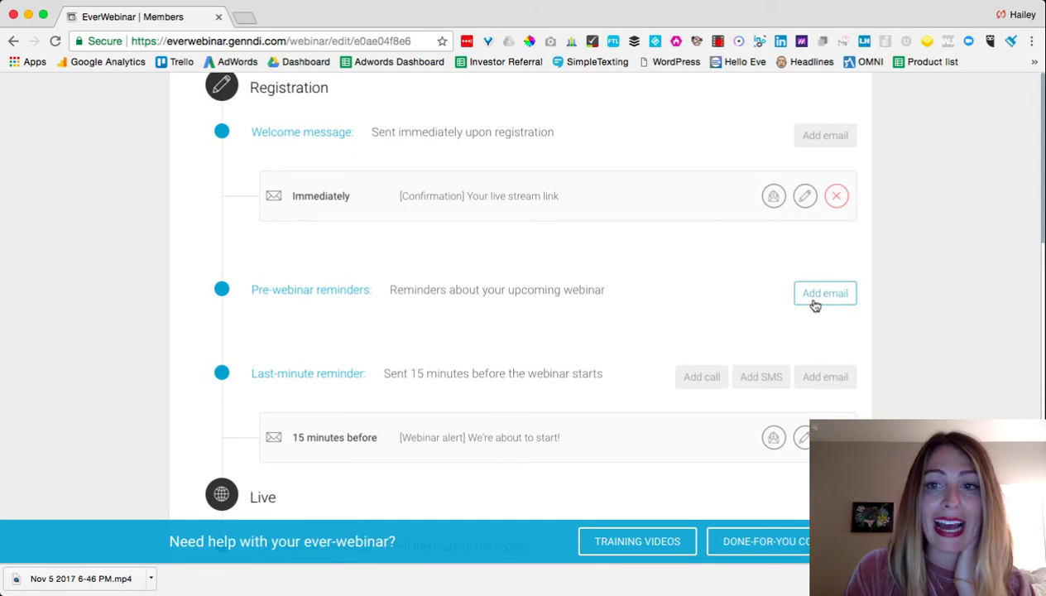
scroll(545, 307, "down", 2)
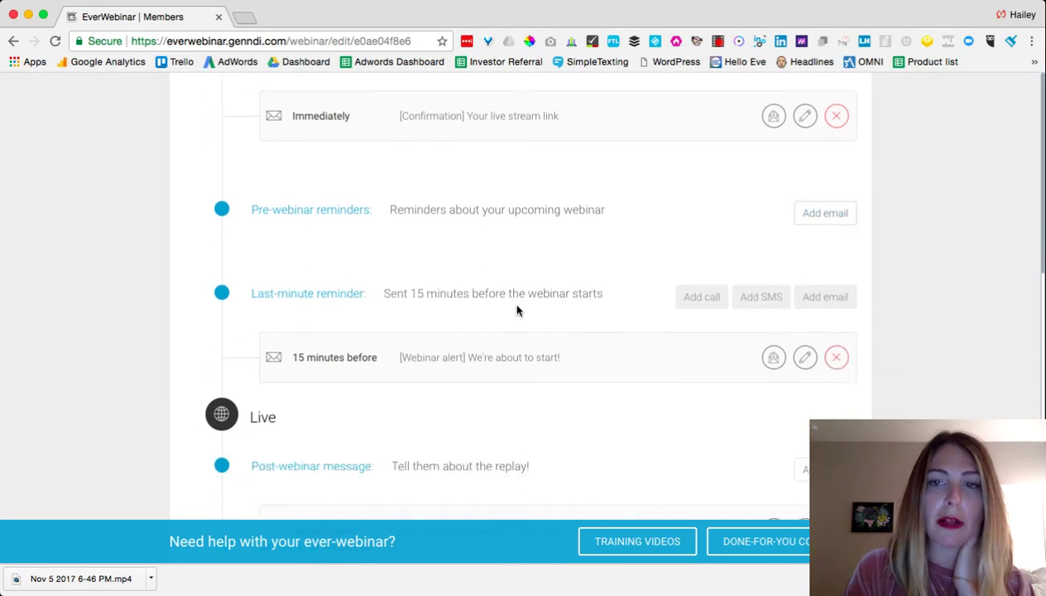
scroll(518, 311, "up", 10)
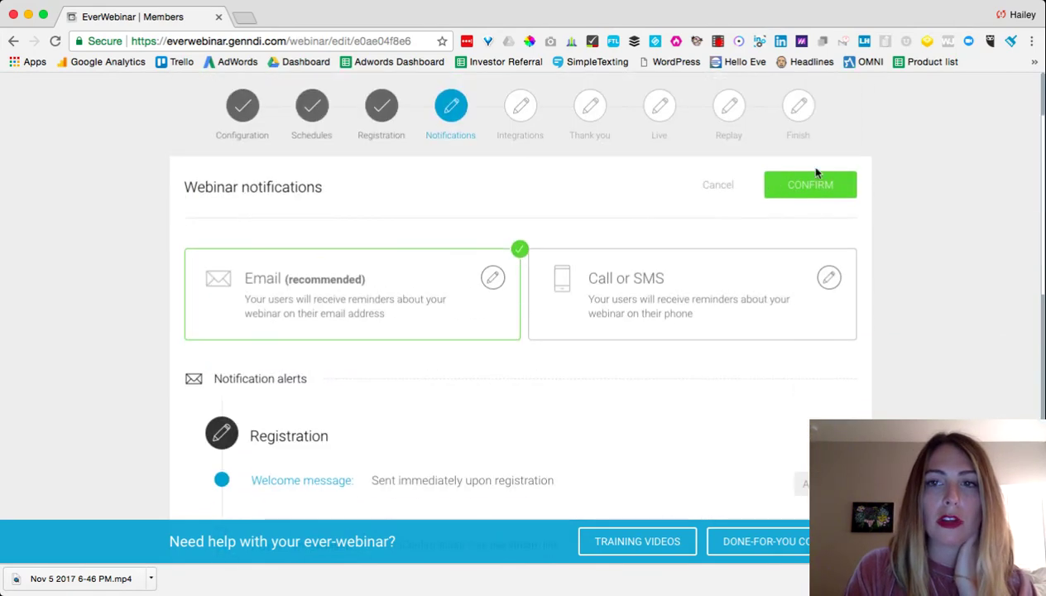
left_click(816, 196)
left_click(603, 299)
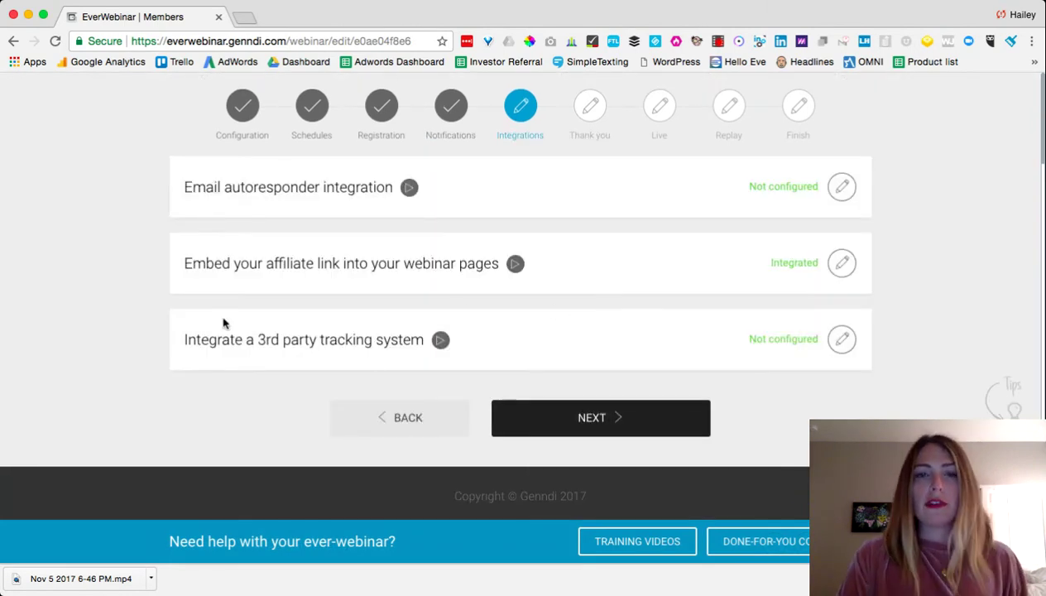
Step: Examine the available email autoresponder integrations and leave the section without choosing one
left_click(841, 189)
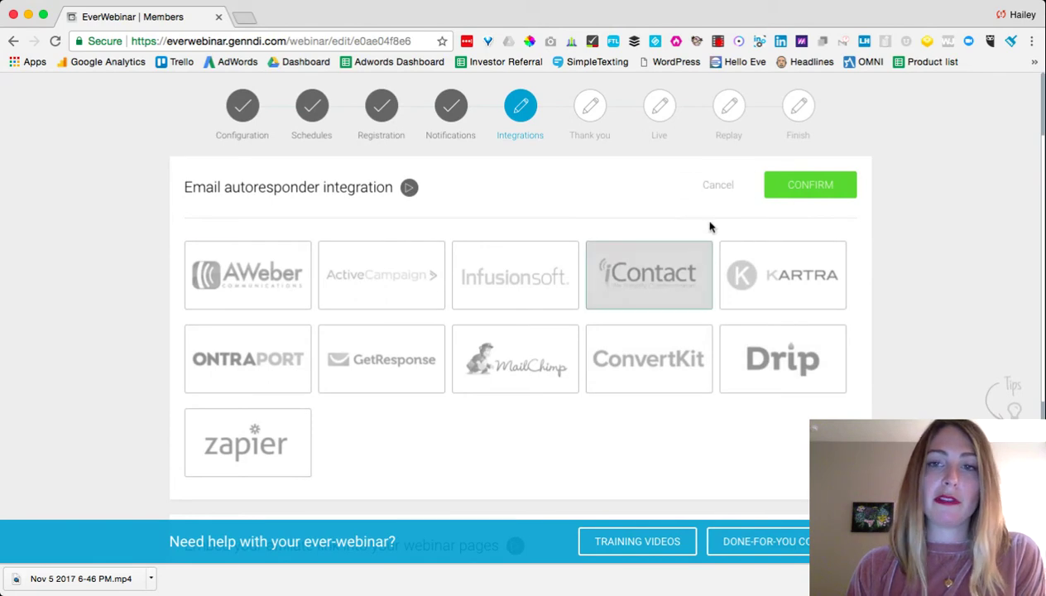
left_click(711, 194)
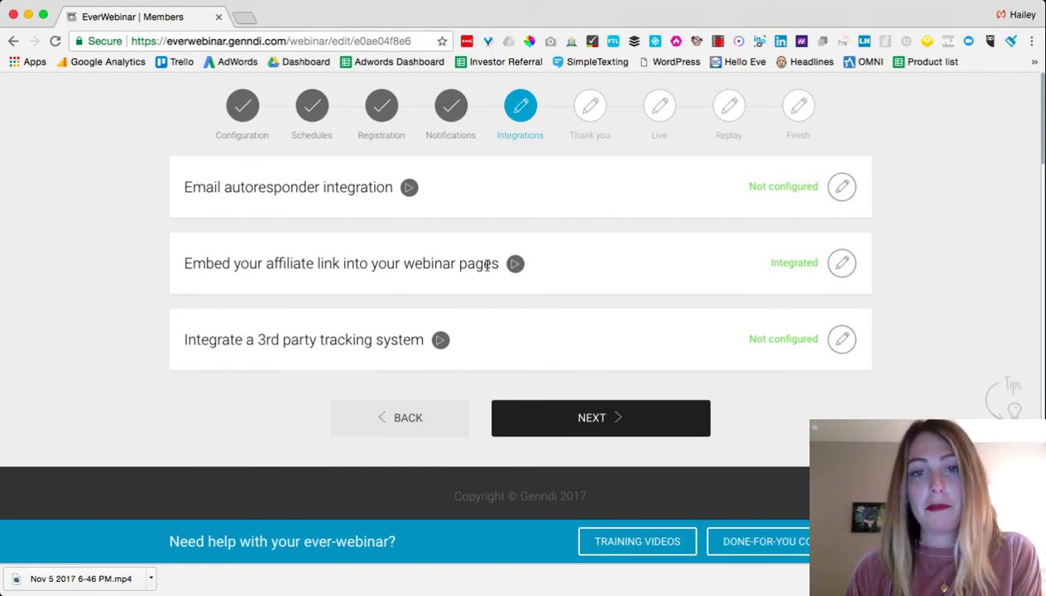
Step: Check and confirm the affiliate link embedded in the webinar pages, and proceed to the Thank you stage
left_click(842, 263)
scroll(566, 321, "down", 1)
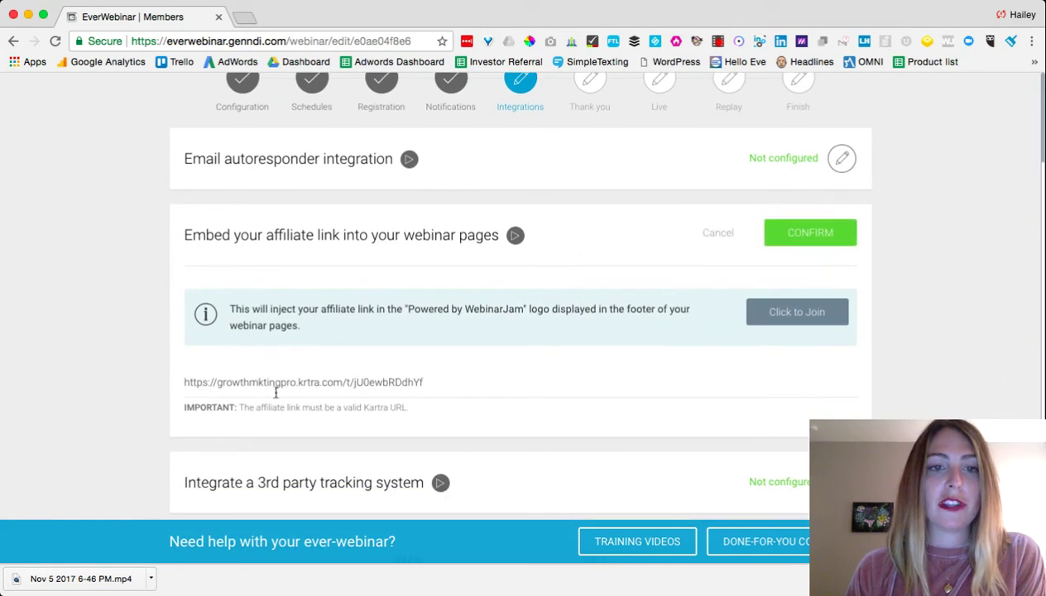
left_click(811, 233)
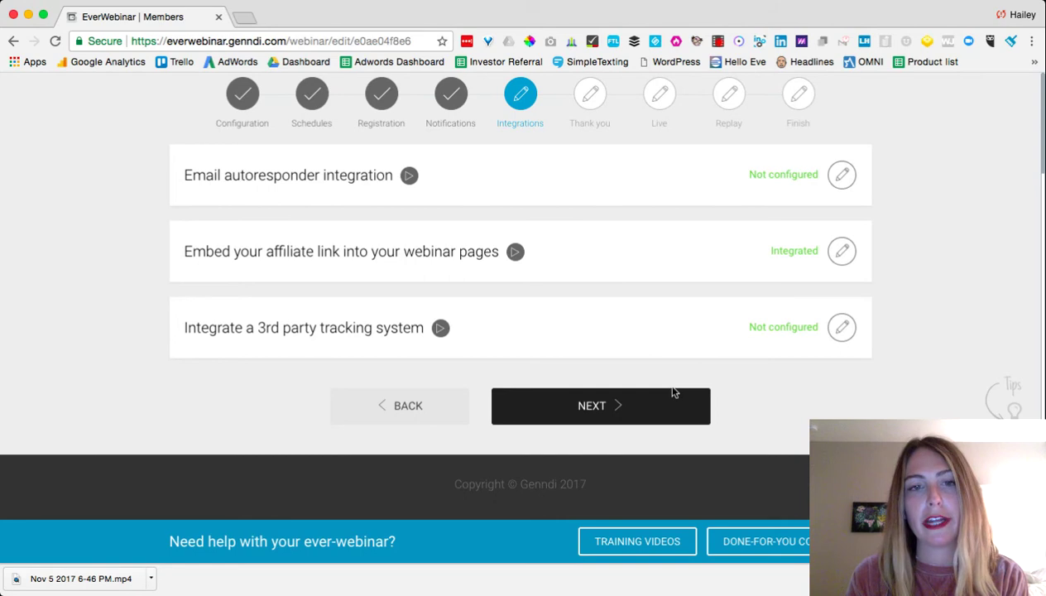
left_click(635, 404)
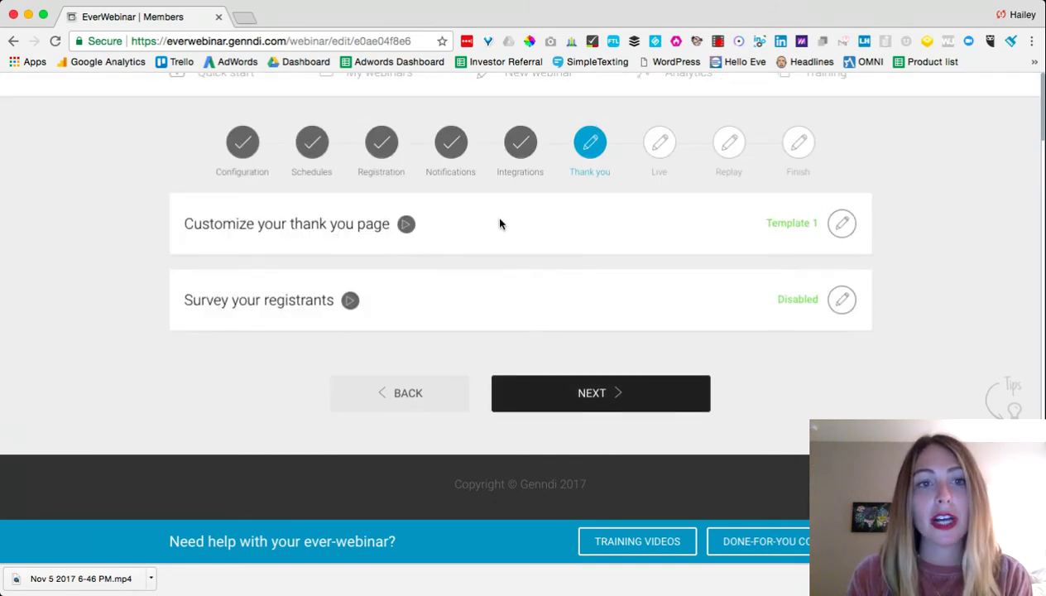
Step: Open the currently selected thank you page template in the builder and review its registration confirmation content
left_click(841, 224)
left_click(285, 302)
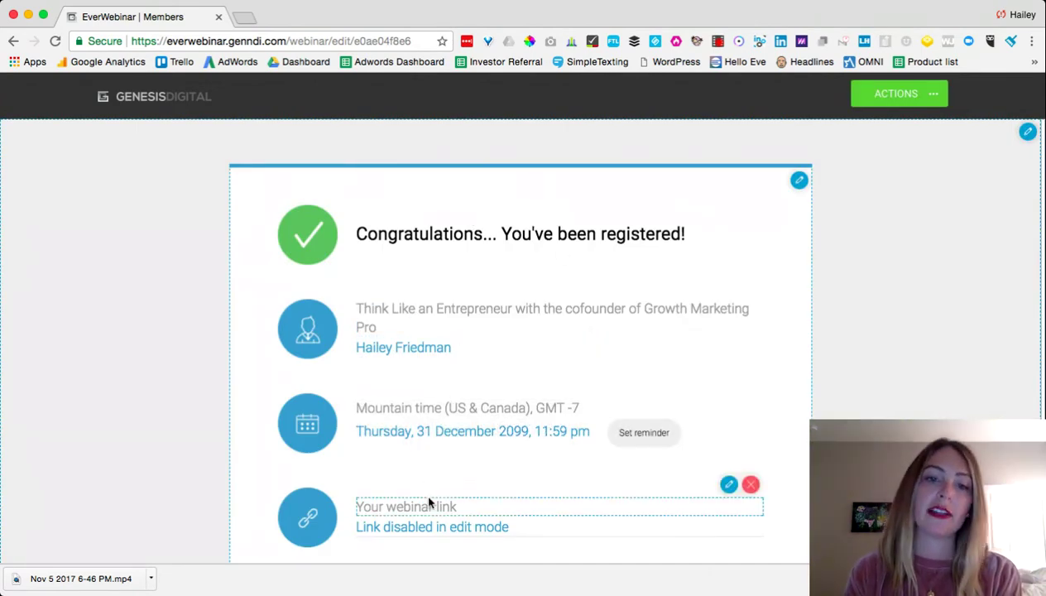
scroll(428, 502, "down", 1)
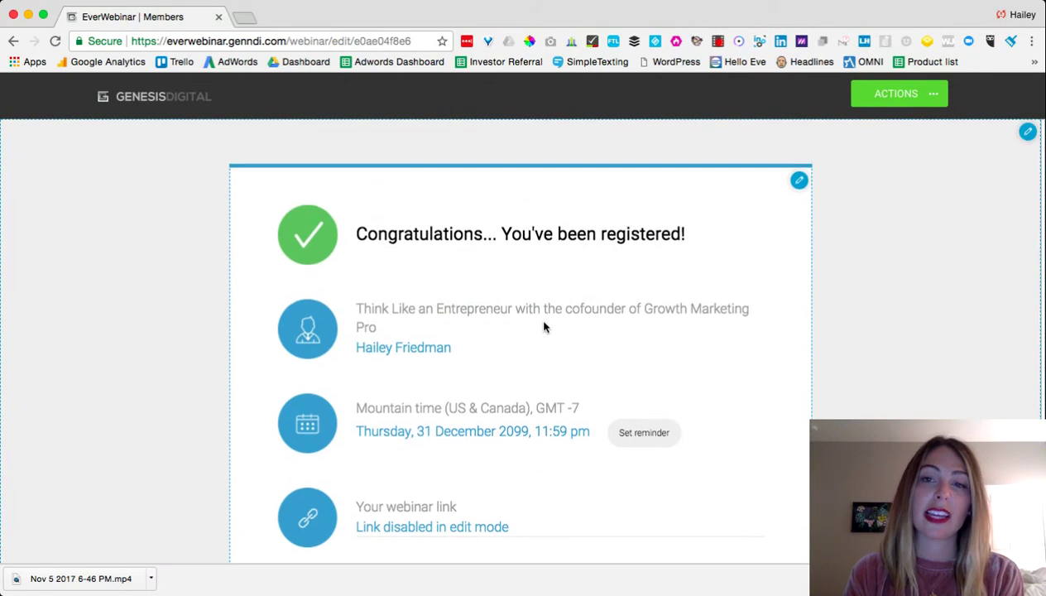
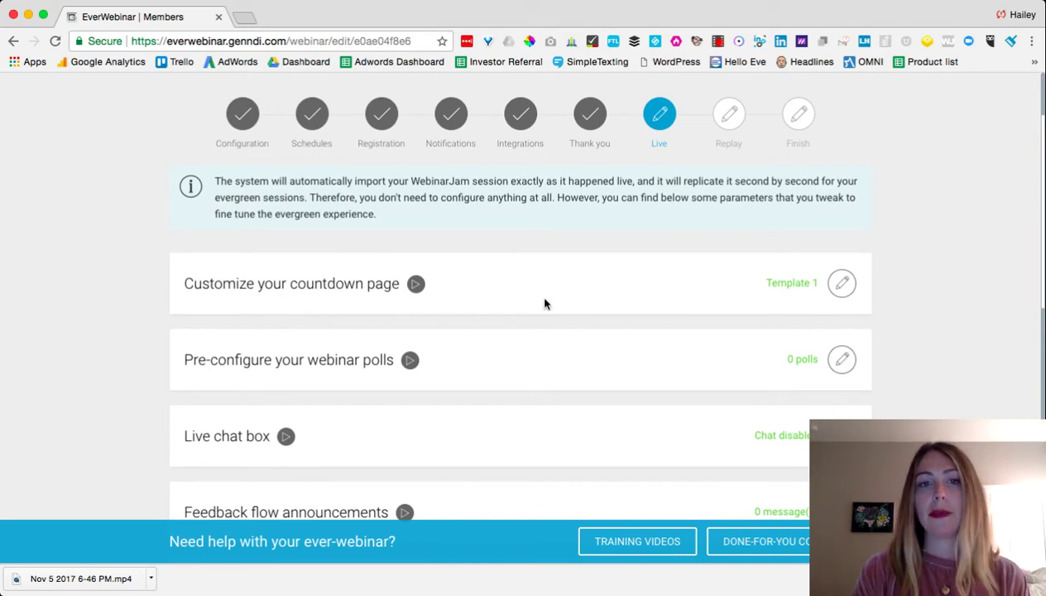
Step: Open the currently selected countdown page template in the builder, and save and exit it
left_click(842, 283)
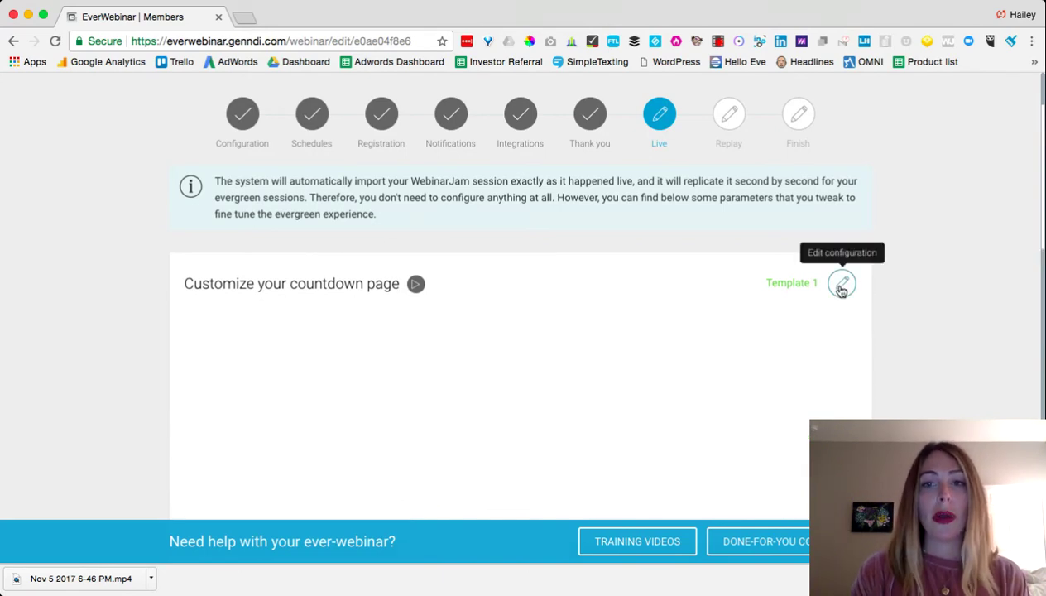
scroll(397, 333, "down", 1)
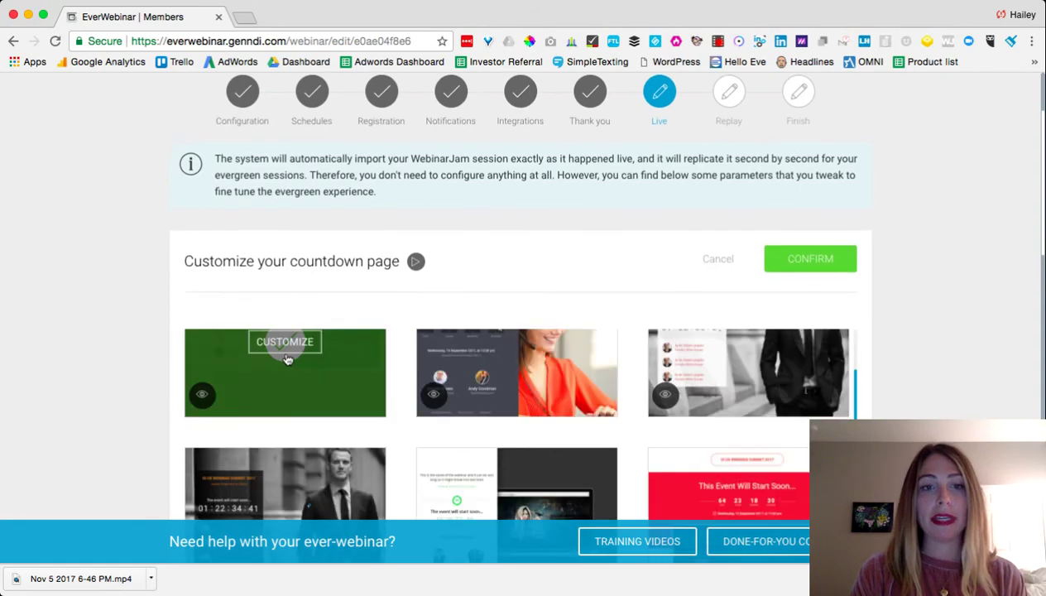
left_click(282, 351)
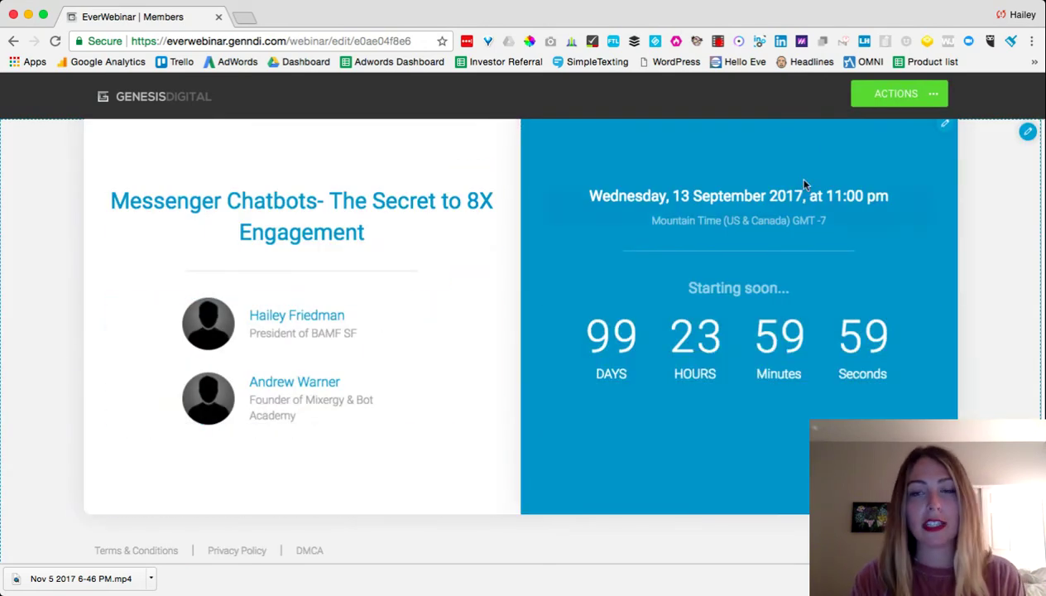
left_click(931, 96)
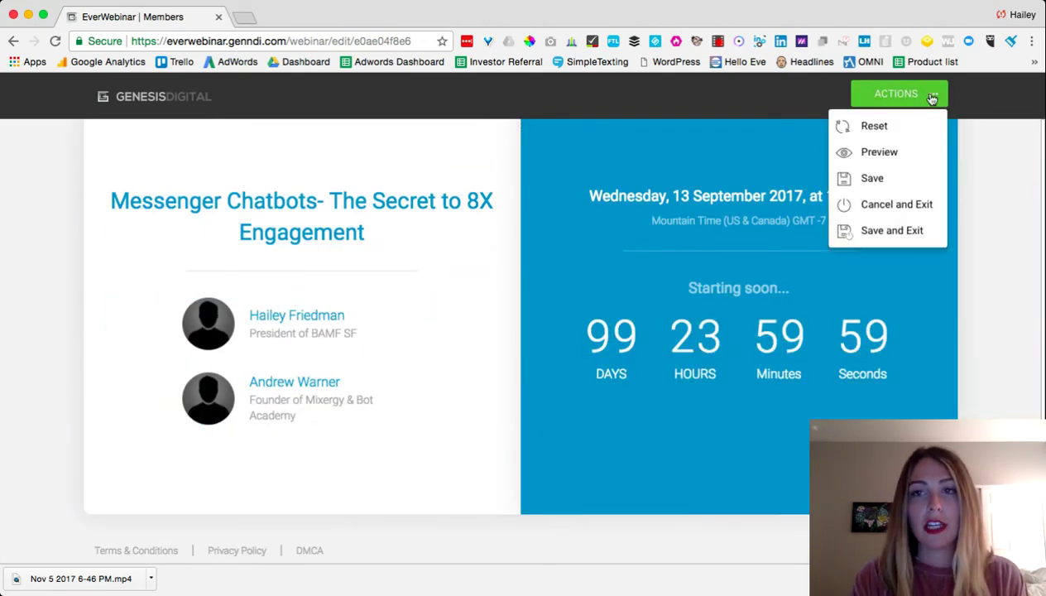
left_click(921, 233)
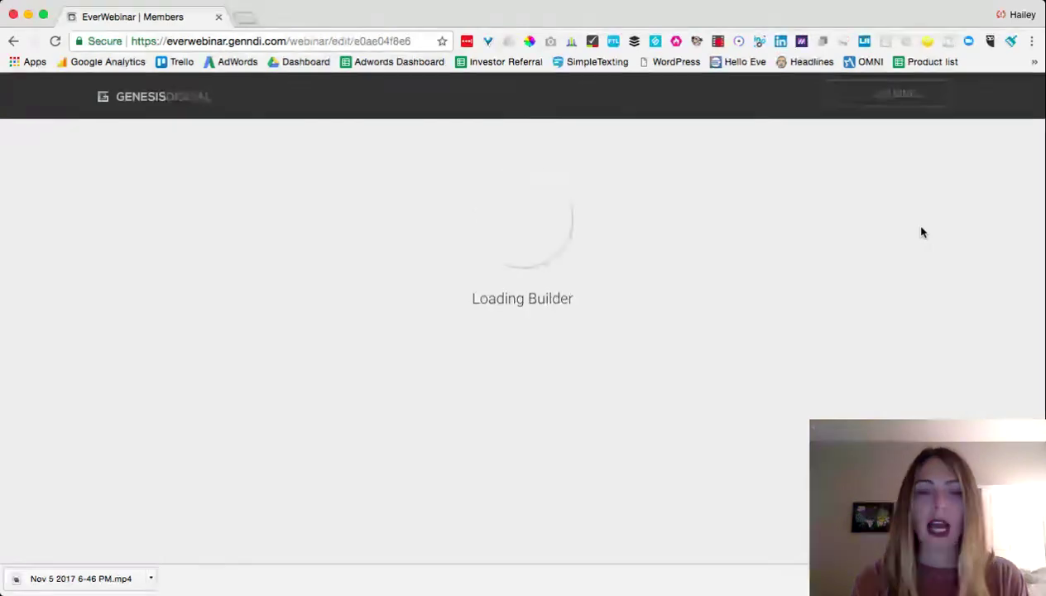
left_click(793, 386)
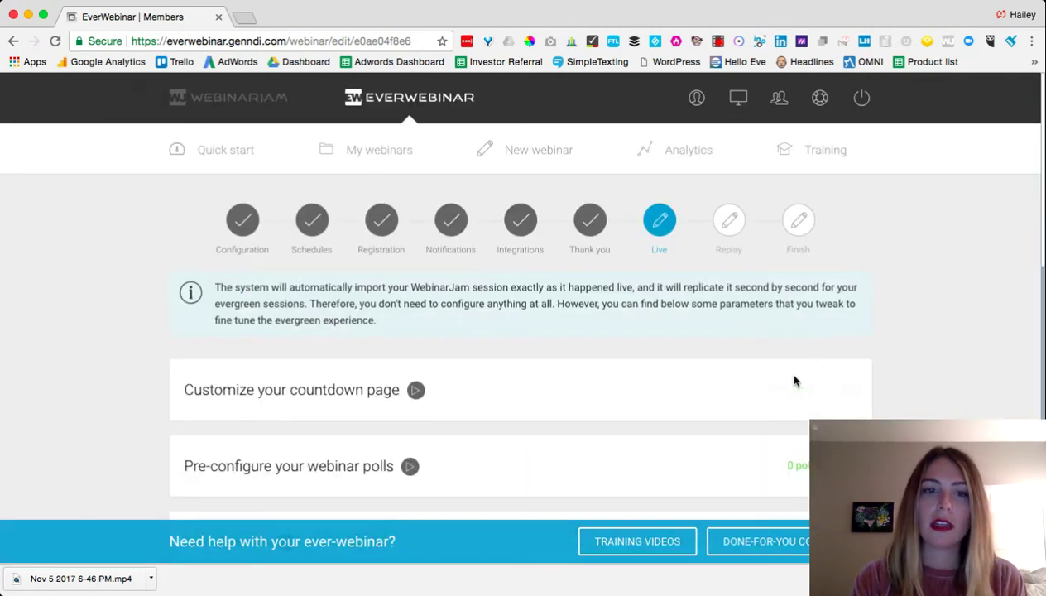
Step: Open the webinar polls settings and inspect the poll creation form without adding a poll
scroll(794, 381, "down", 3)
scroll(794, 381, "down", 2)
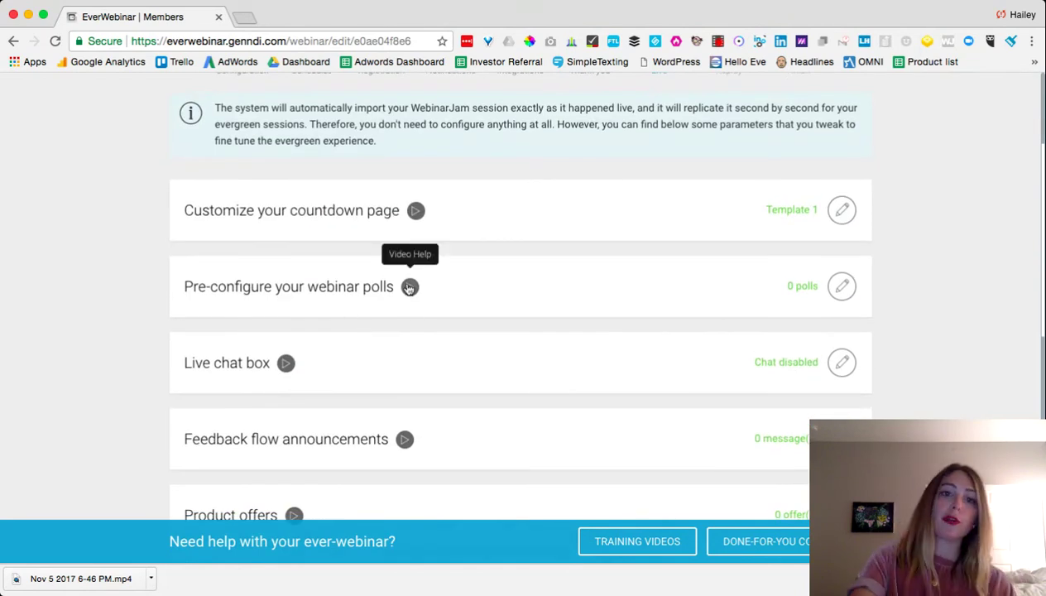
left_click(853, 284)
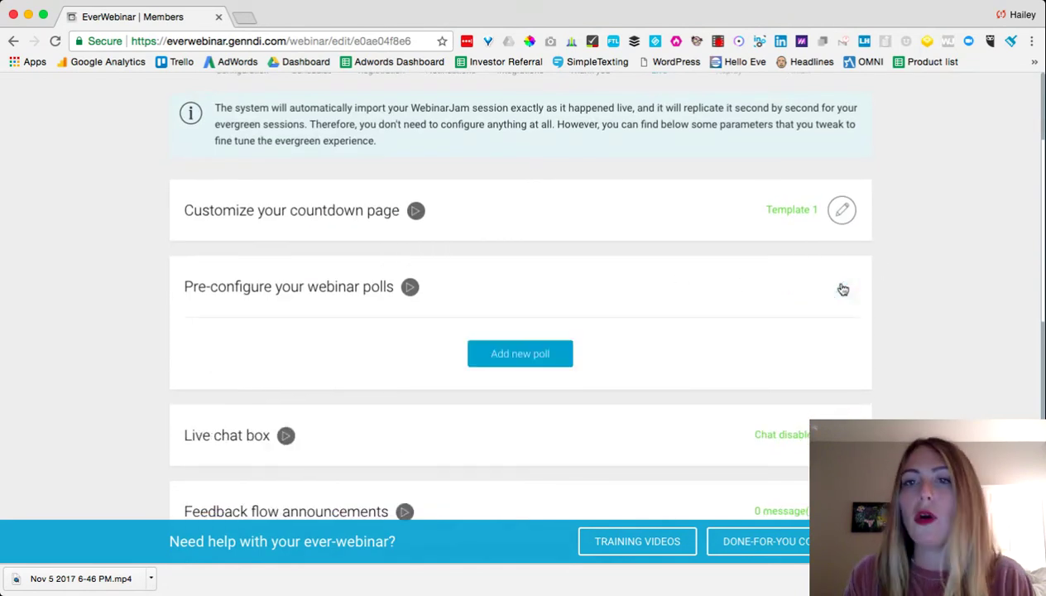
scroll(608, 371, "down", 3)
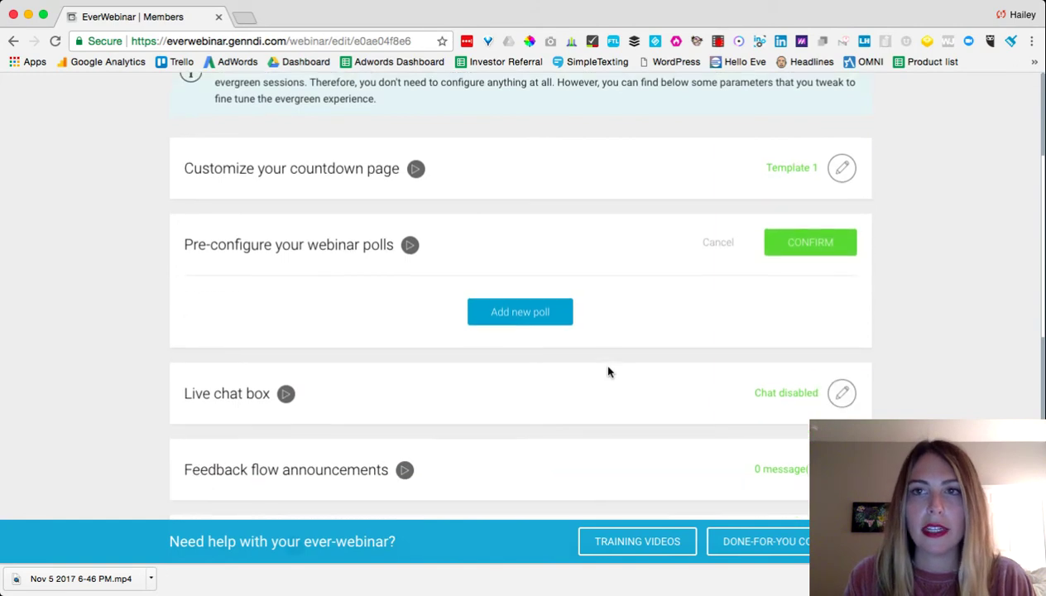
left_click(519, 251)
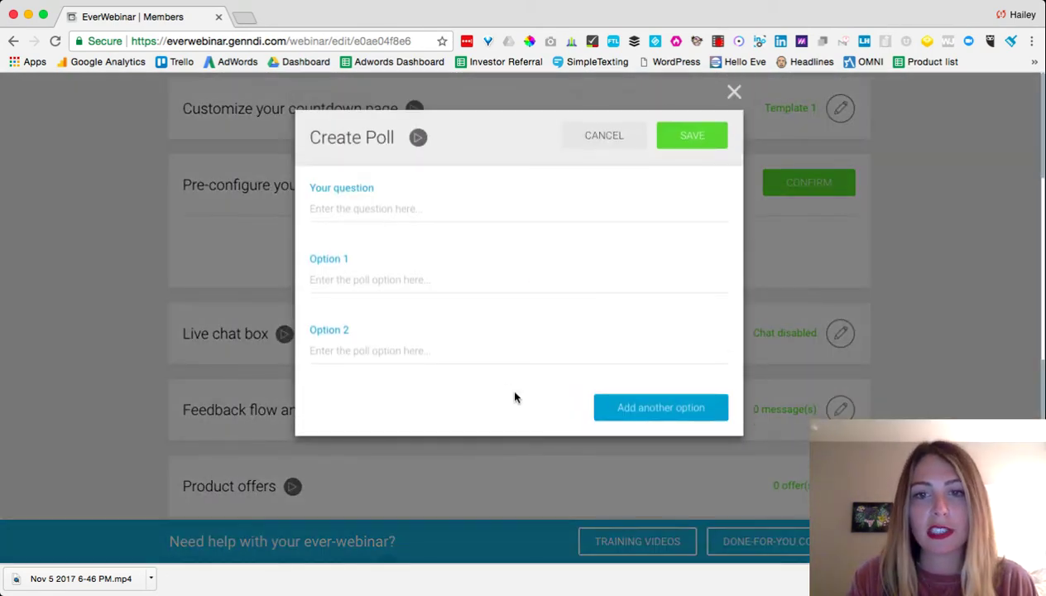
left_click(734, 94)
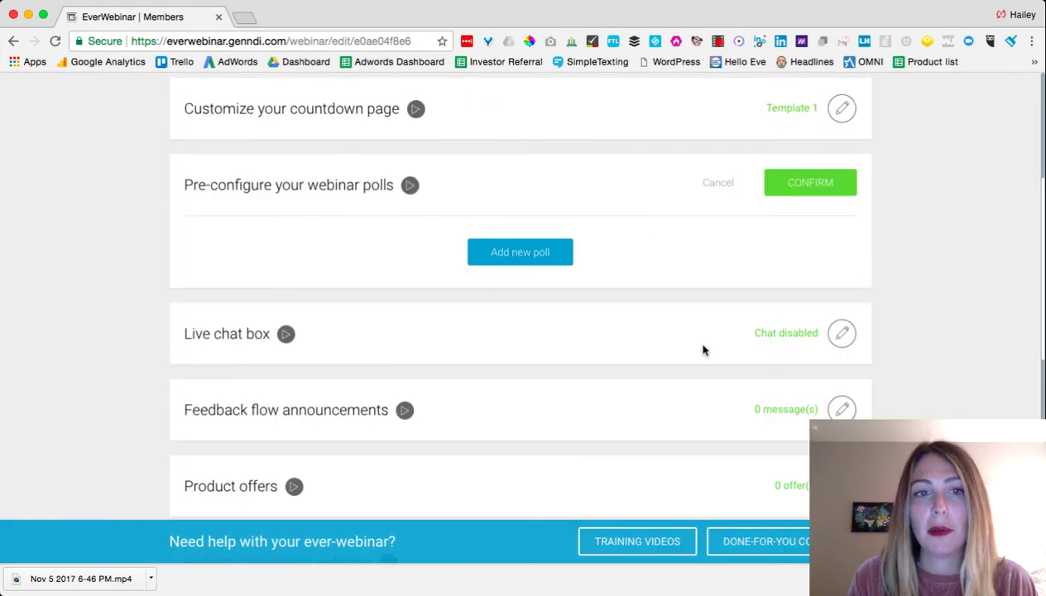
Step: Open the live chat box options and leave the webinar polls settings without changes
left_click(841, 339)
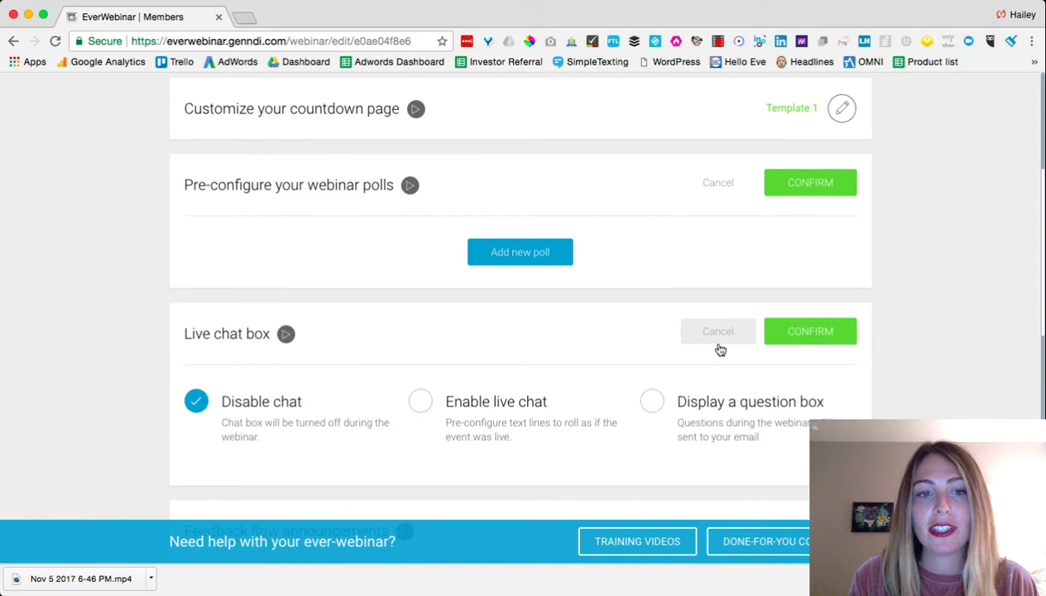
scroll(720, 343, "down", 2)
left_click(717, 108)
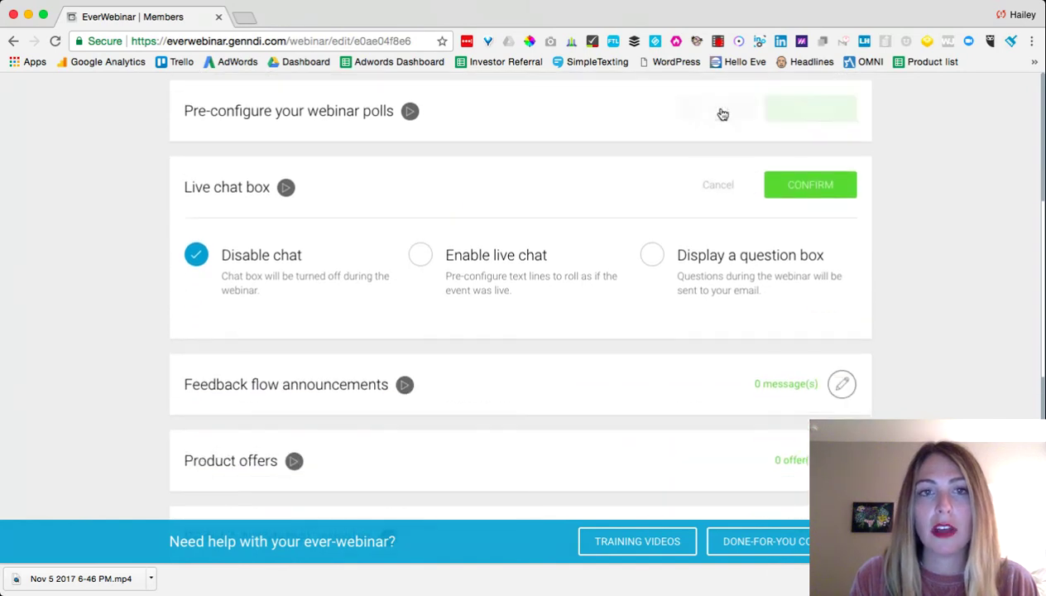
scroll(660, 215, "up", 1)
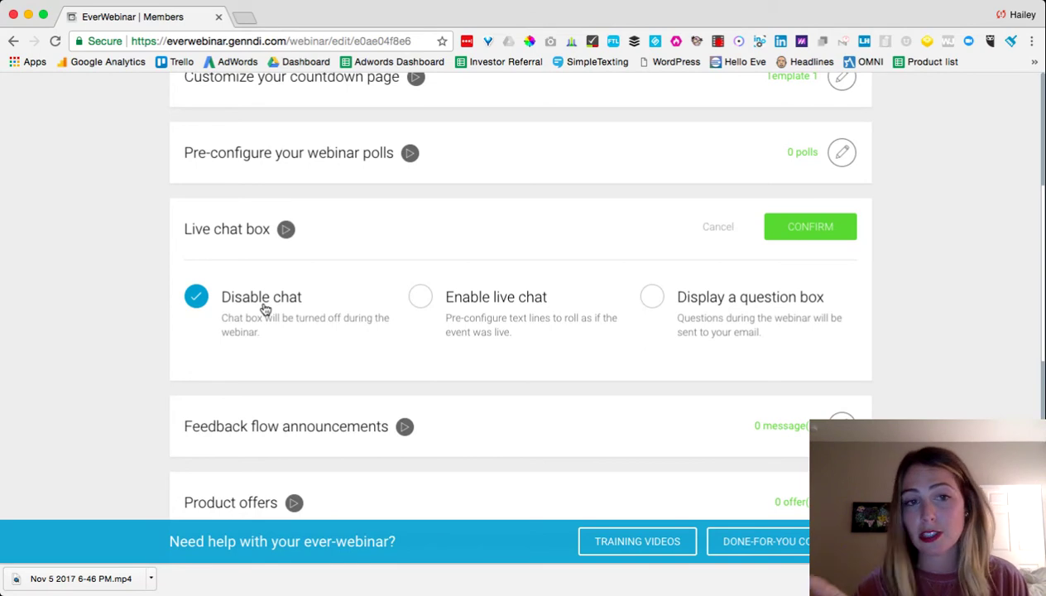
Step: Try the Enable live chat option and examine the fields for pre-configured chat lines
left_click(421, 297)
scroll(428, 299, "down", 3)
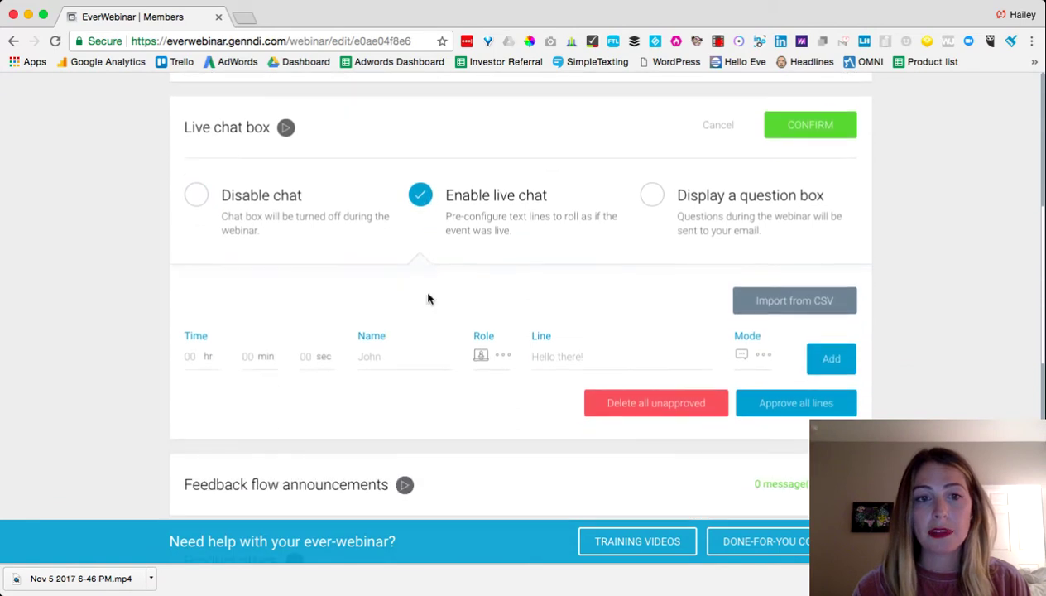
scroll(428, 298, "up", 2)
scroll(379, 335, "down", 2)
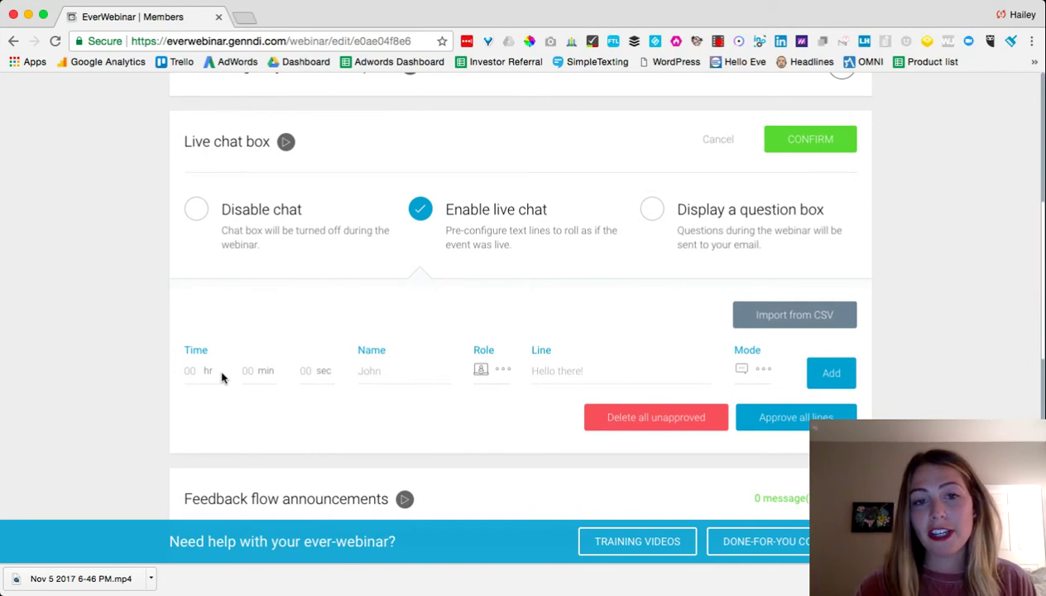
left_click(357, 373)
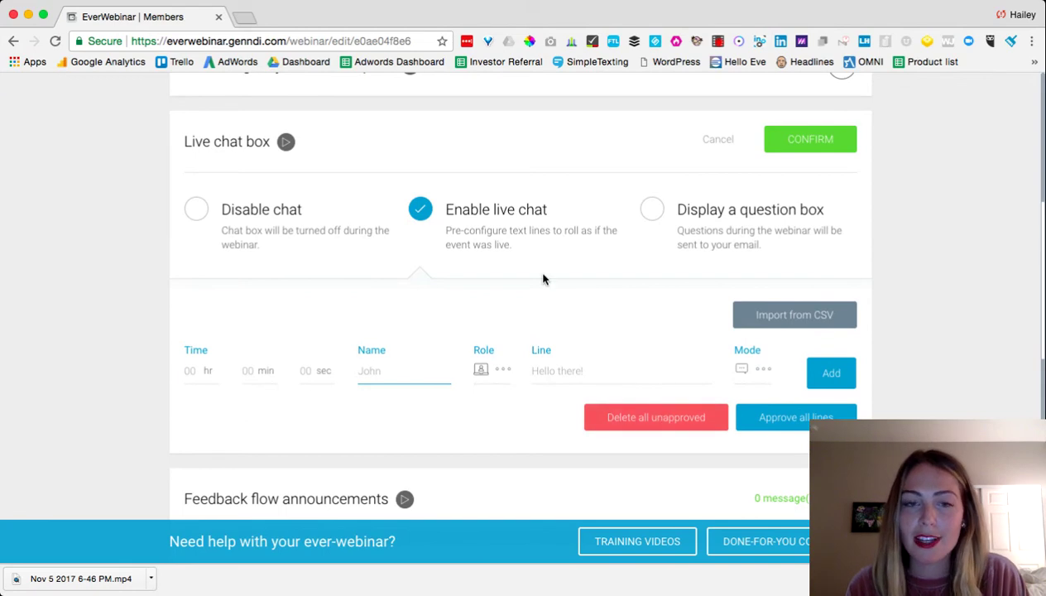
Step: Try to display a question box in place of the live chat, and cancel the live chat box changes
left_click(653, 211)
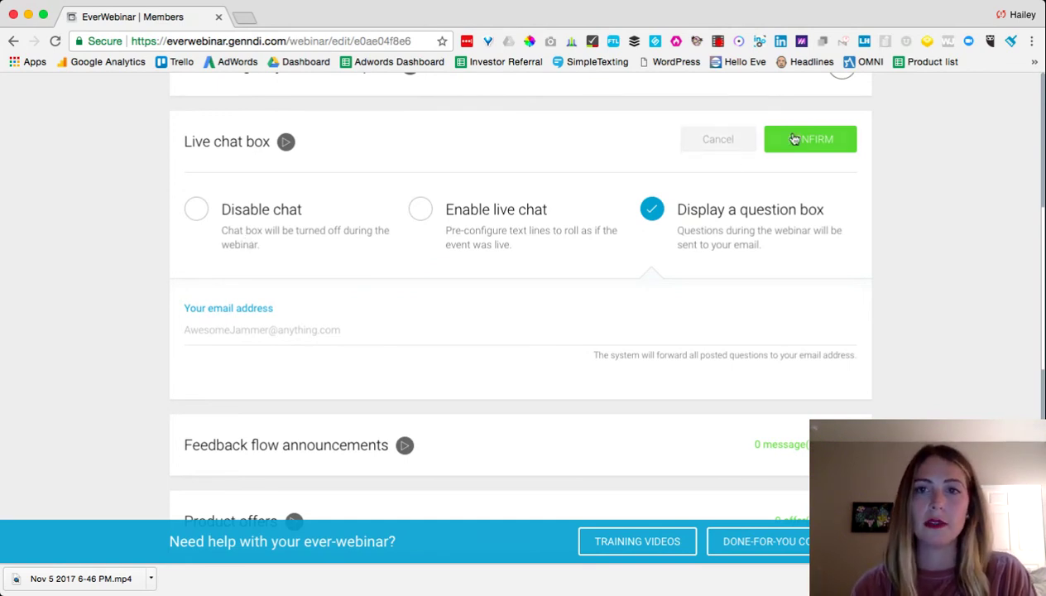
left_click(819, 142)
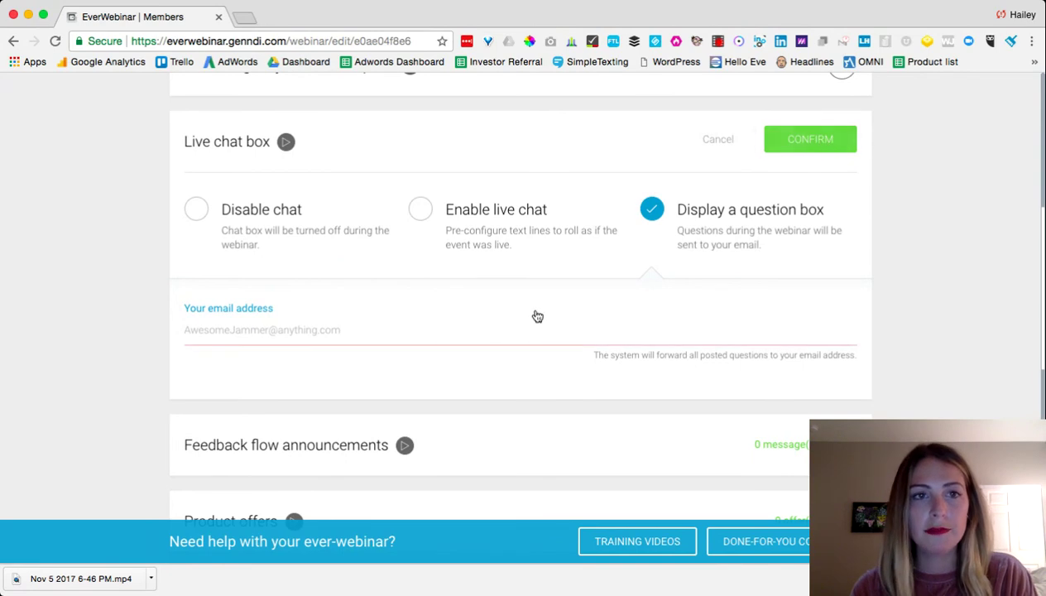
left_click(712, 124)
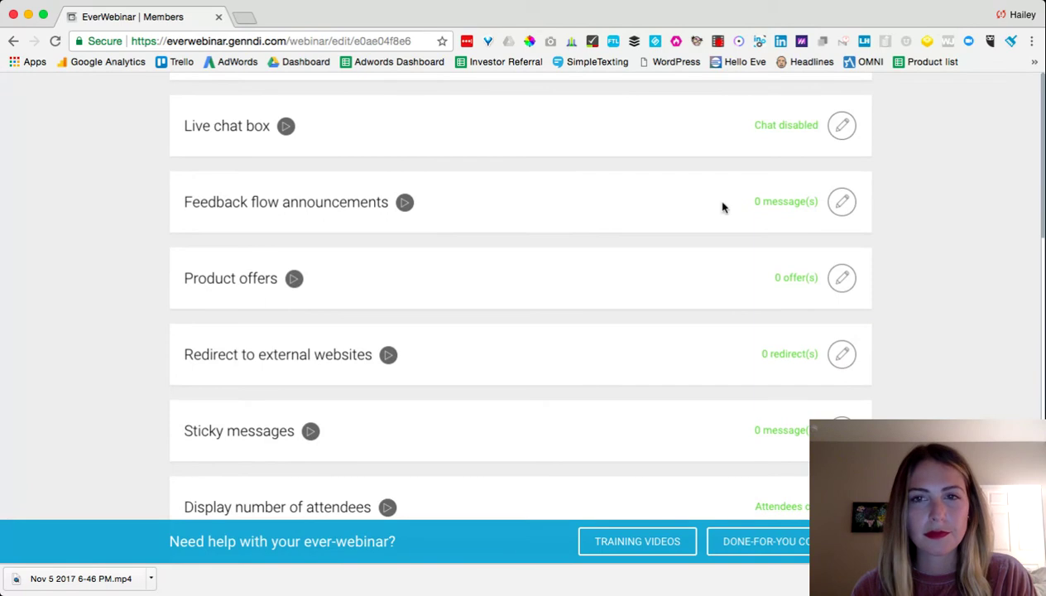
Step: Inspect the entry form for feedback flow announcements and leave it without adding a message
left_click(847, 206)
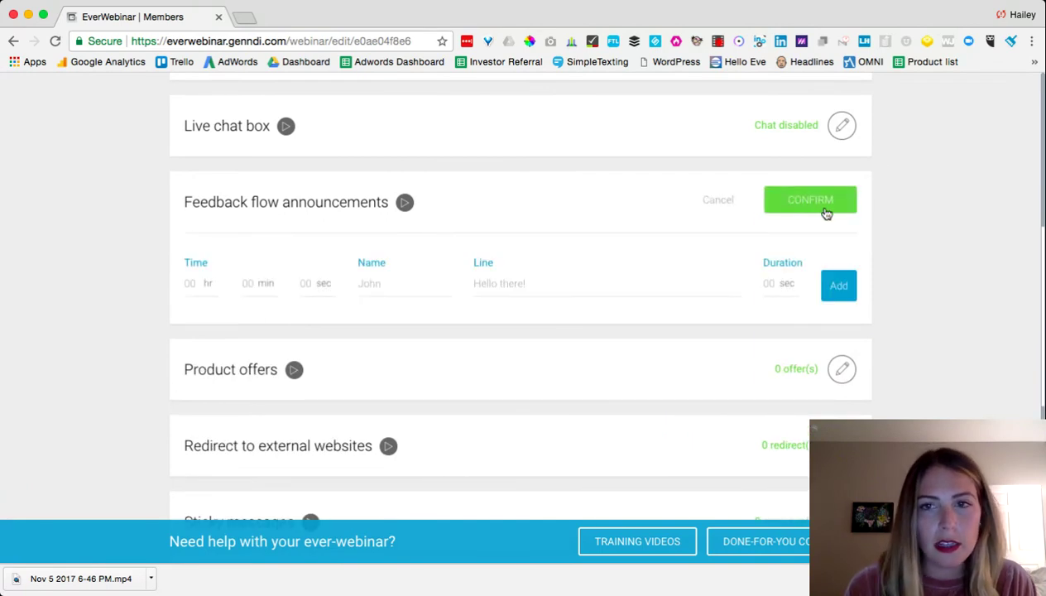
left_click(745, 207)
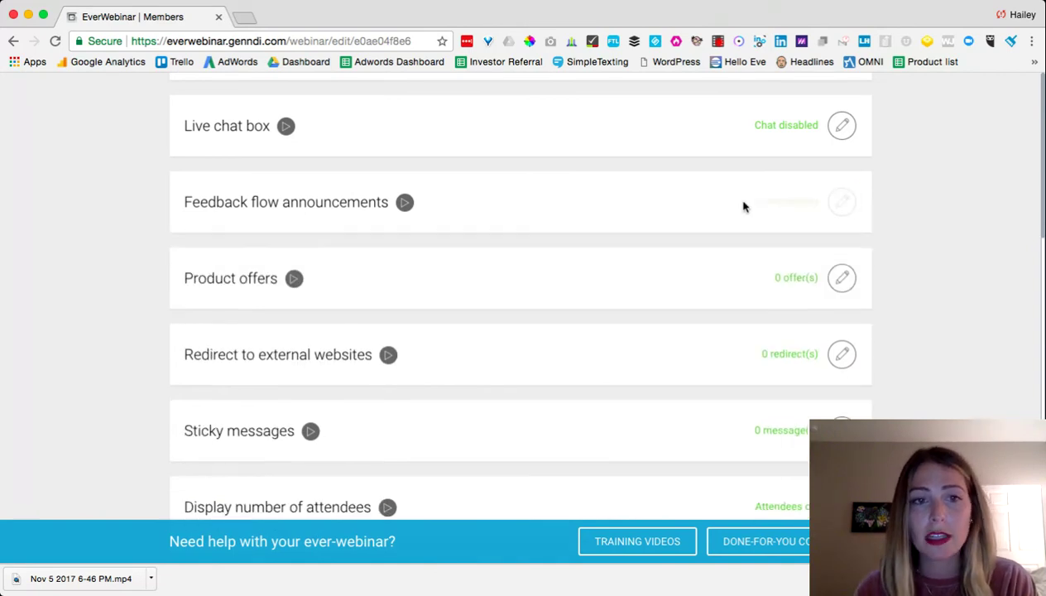
Step: Start a new product offer and set its start time to 00 hr 10 min 00 sec
left_click(840, 279)
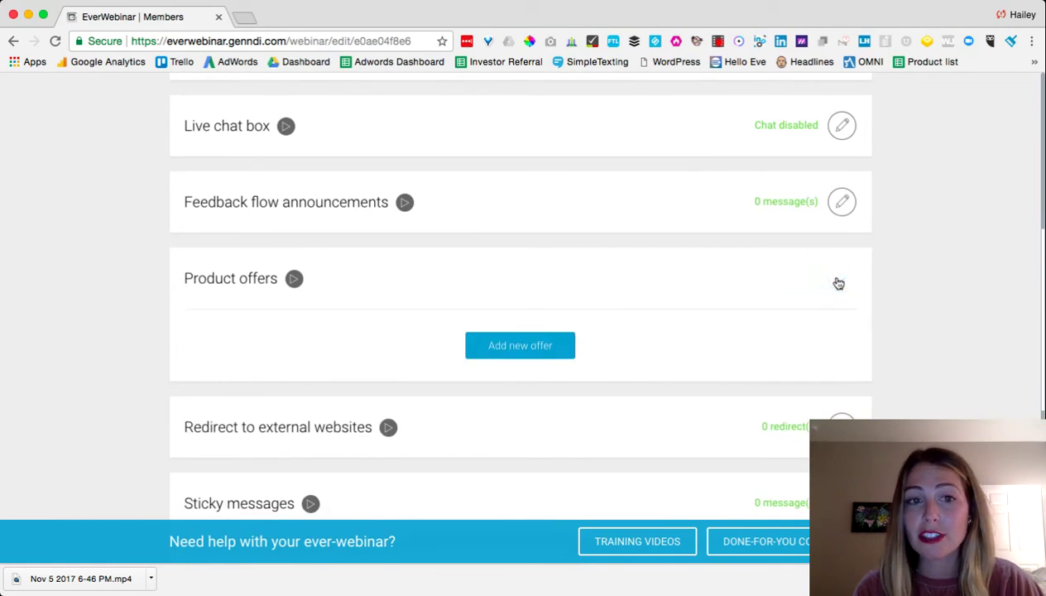
left_click(534, 348)
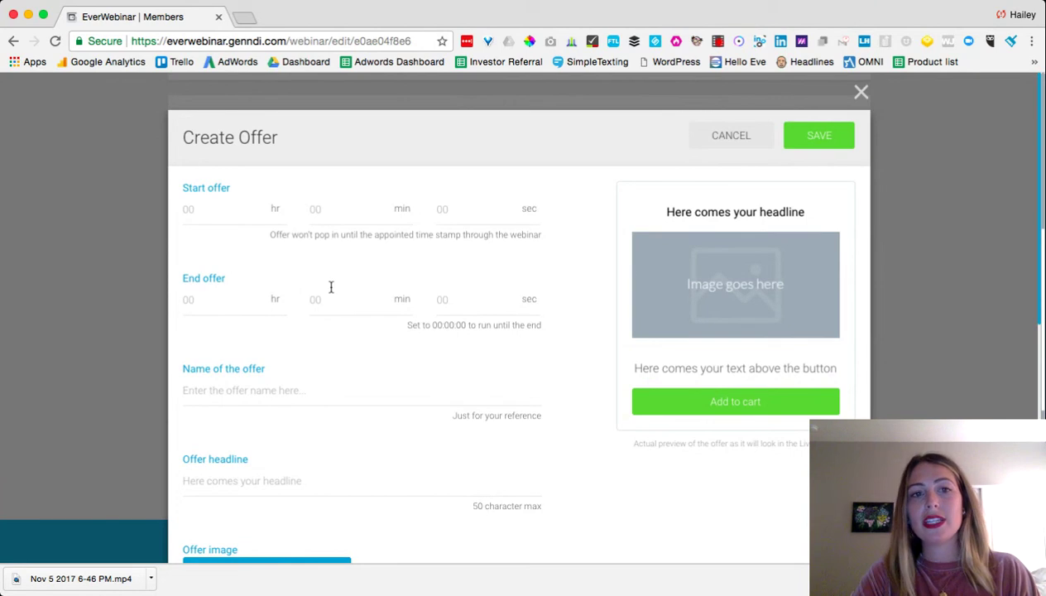
left_click(336, 210)
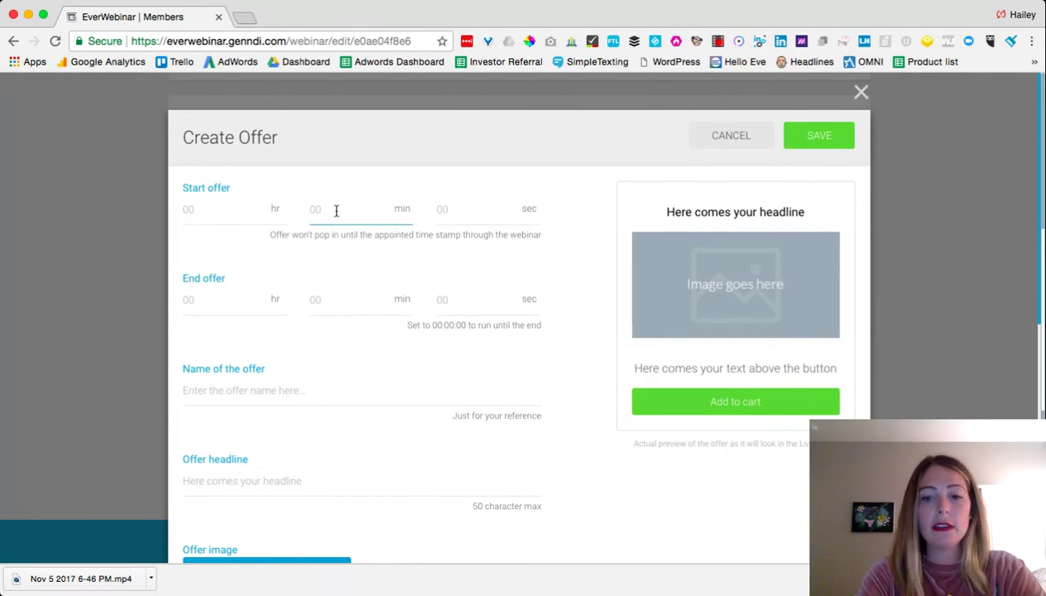
type("10")
left_click(479, 207)
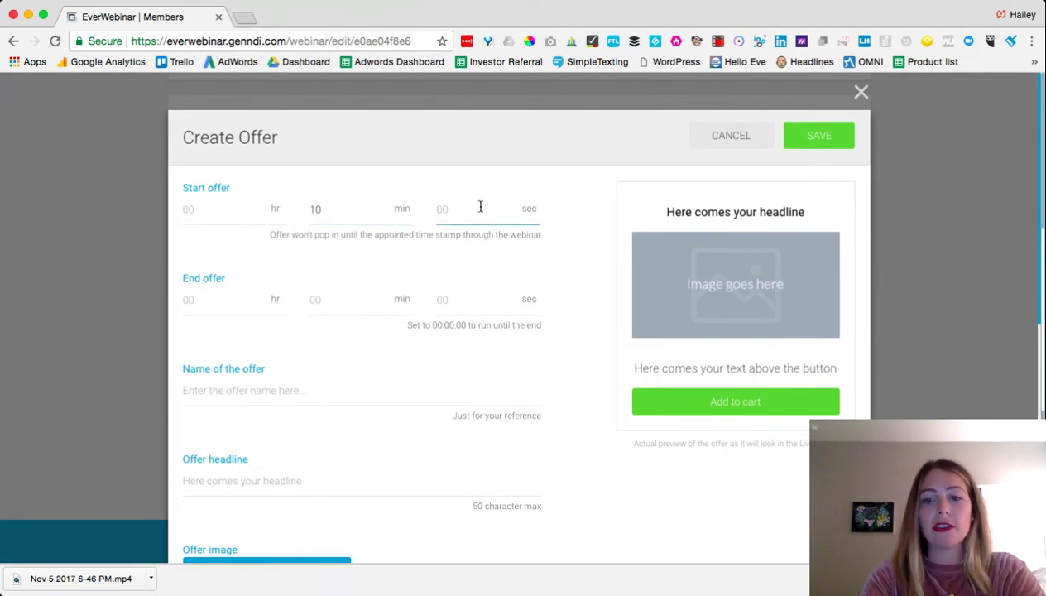
left_click(239, 210)
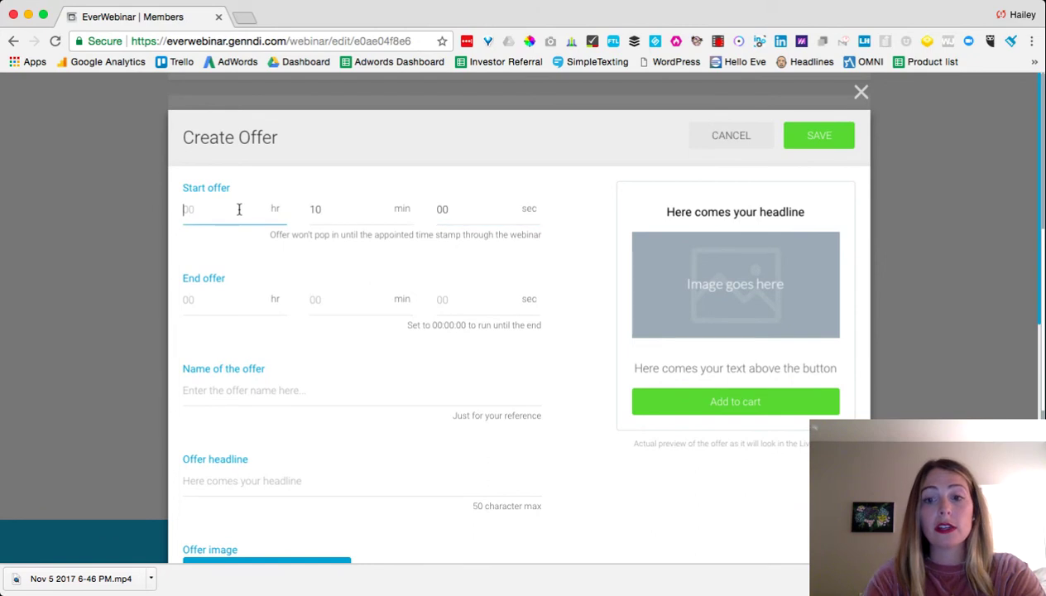
type("00")
Step: Set the offer's end time to 00 hr 15 min 00 sec
left_click(240, 296)
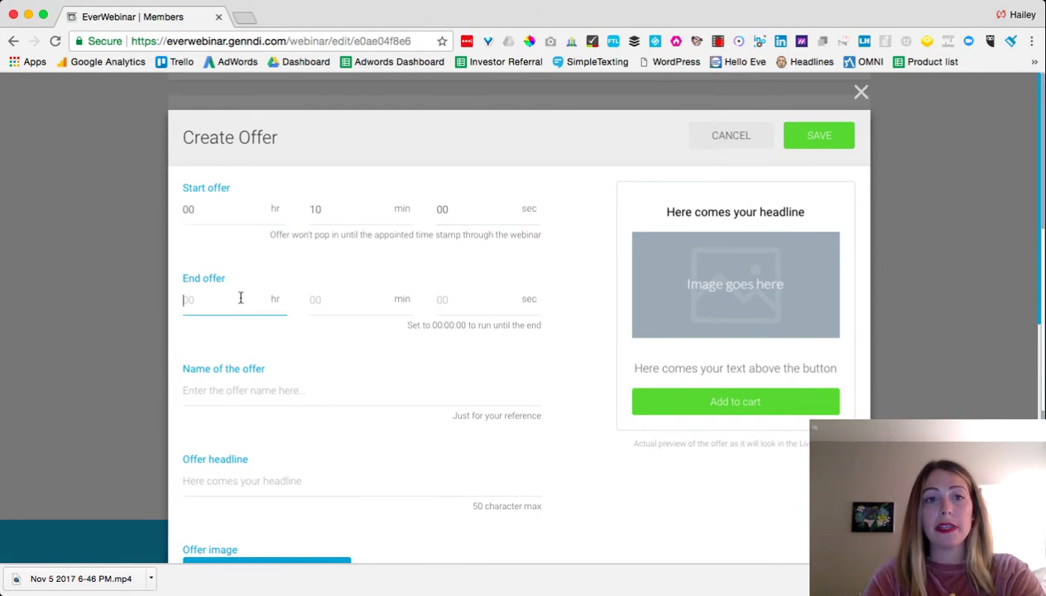
scroll(241, 298, "down", 1)
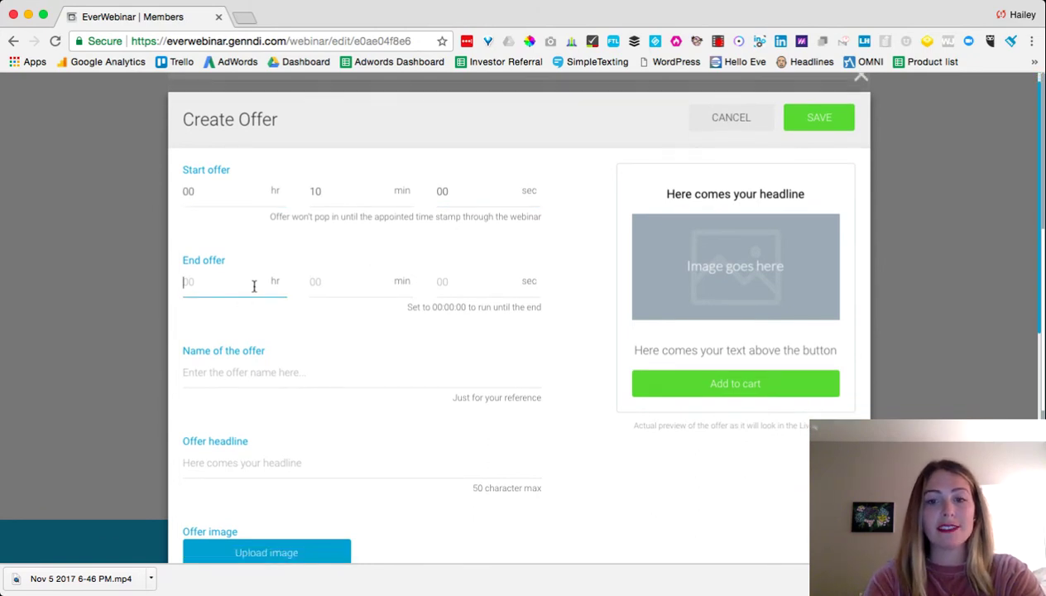
type("00")
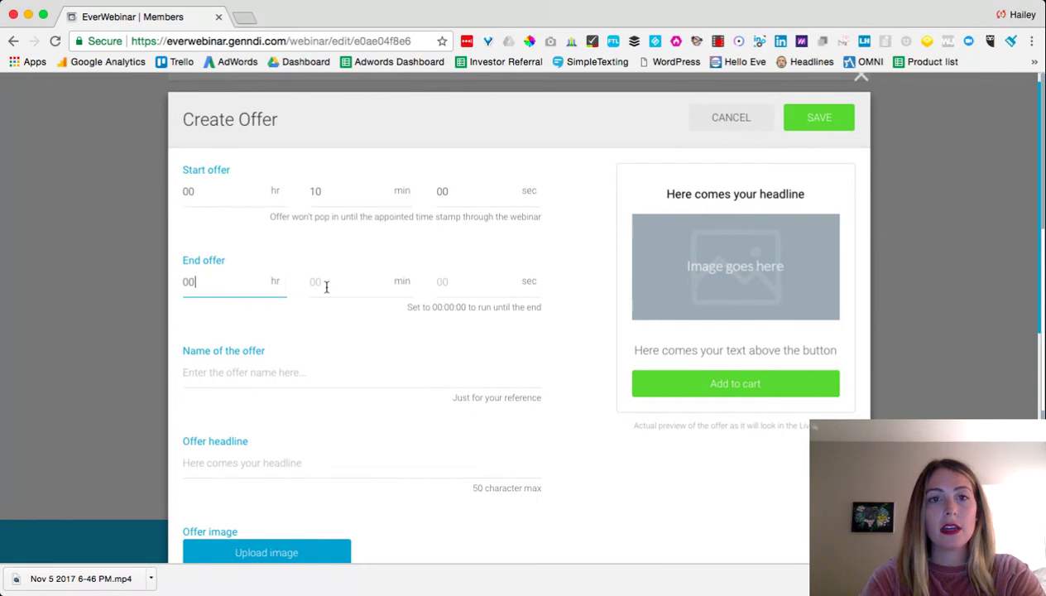
left_click(355, 287)
type("15")
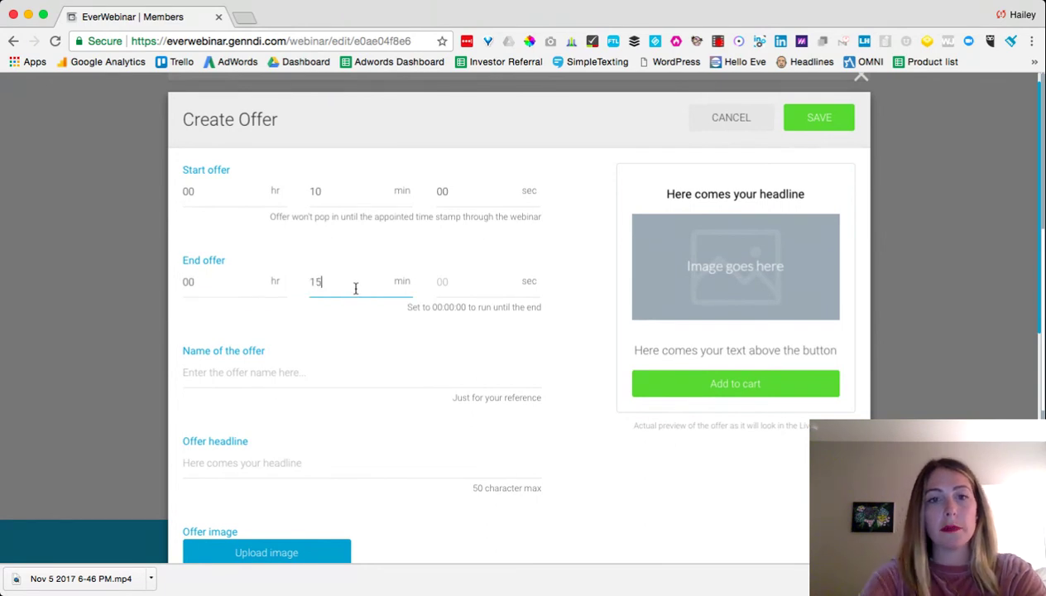
left_click(446, 284)
type("00")
left_click(463, 351)
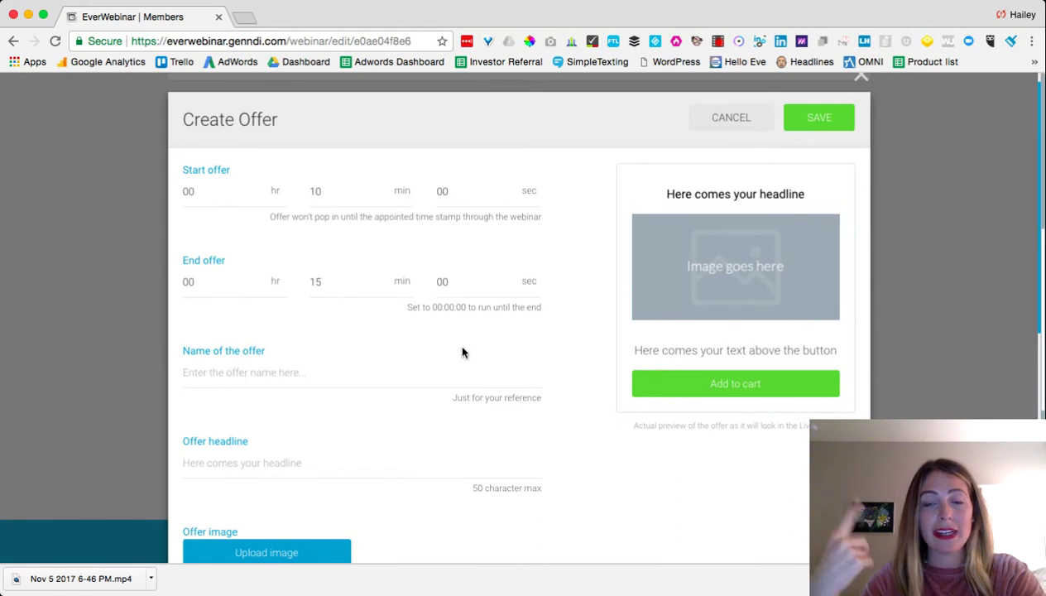
Step: Name the offer "Try EverWebinar for $1"
left_click(318, 330)
type("G")
key("BackSpace")
type("Get")
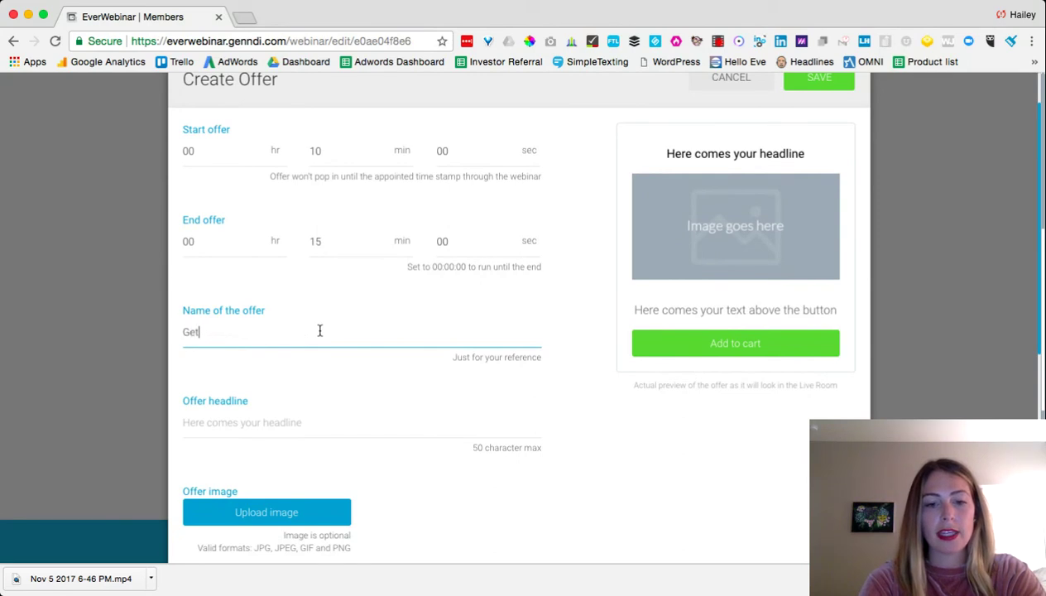
key("BackSpace")
key("BackSpace")
type("Try E")
key("BackSpace")
type("EverWebina")
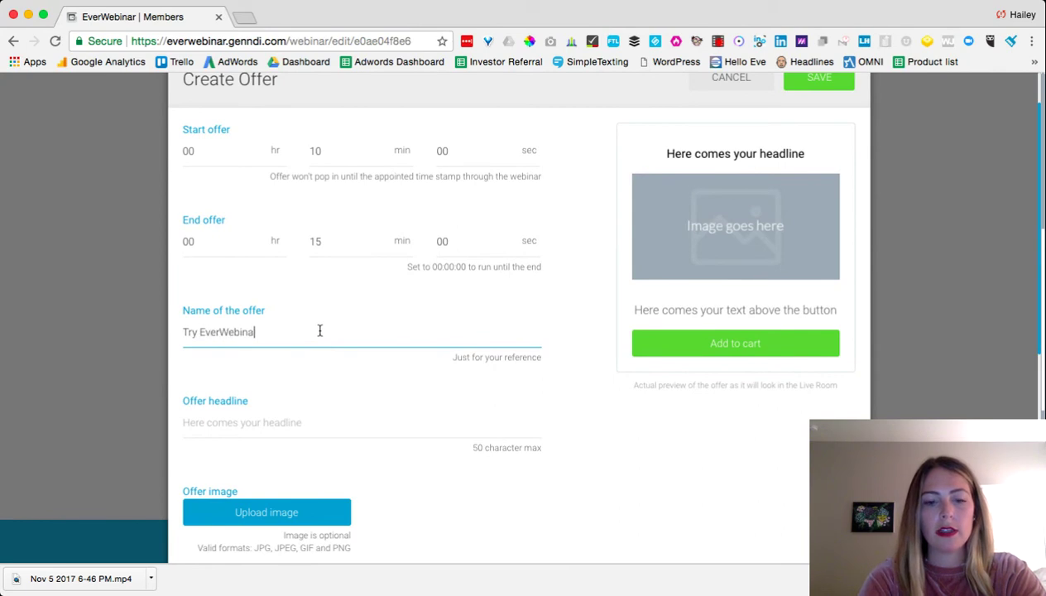
type("r for $1")
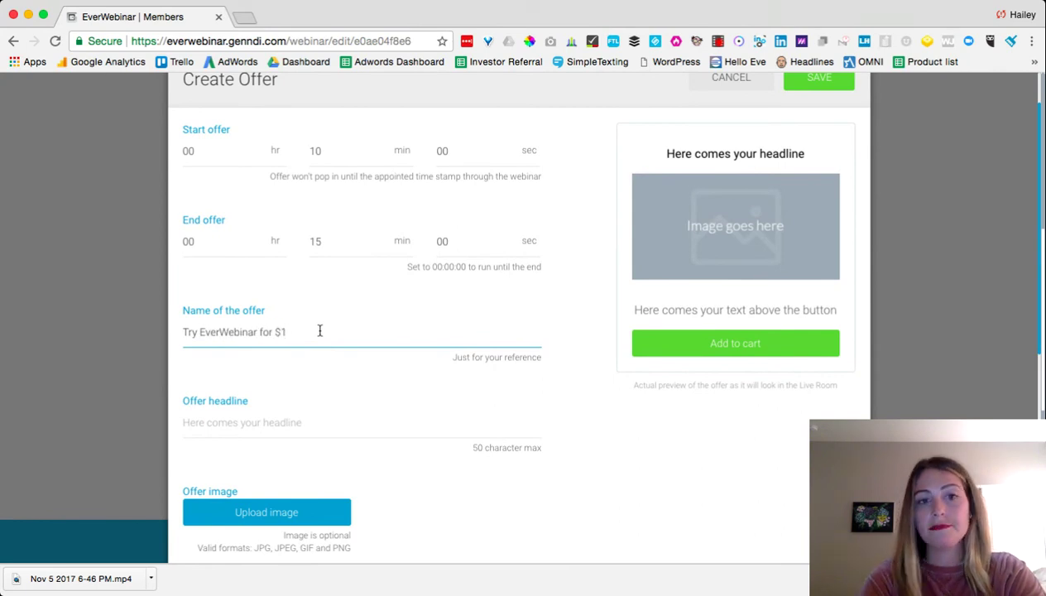
Step: Copy the offer name "Try EverWebinar for $1" into the offer headline
left_click(264, 419)
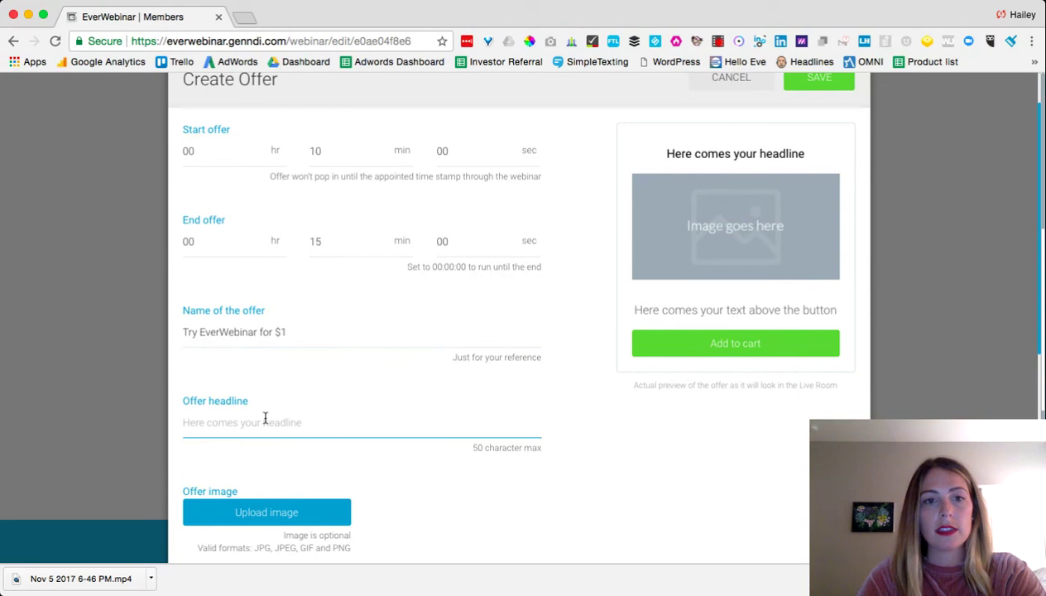
left_click(240, 335)
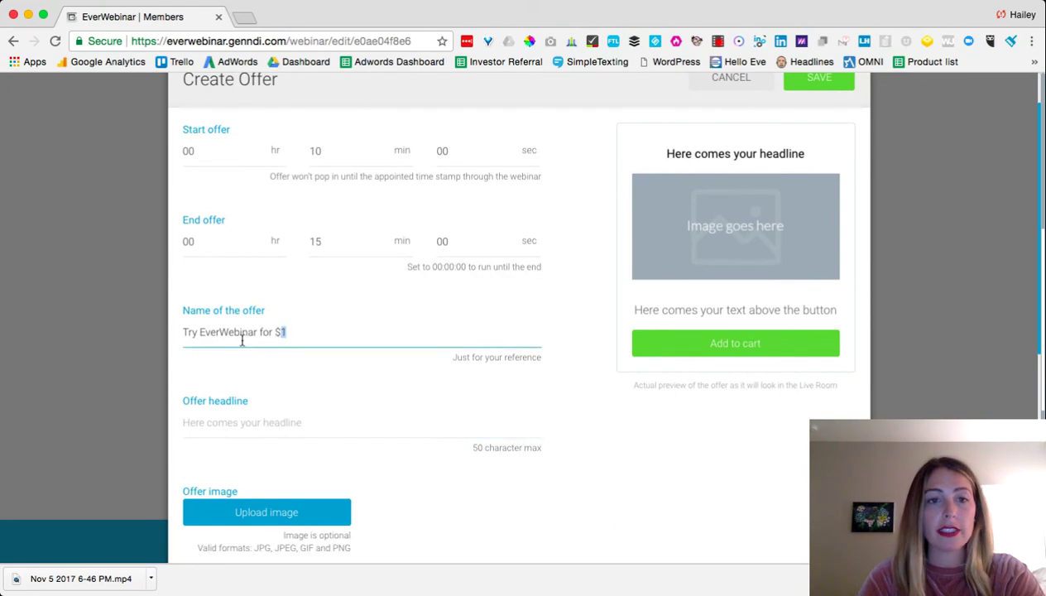
key("super+a")
key("super+c")
left_click(242, 420)
key("super+v")
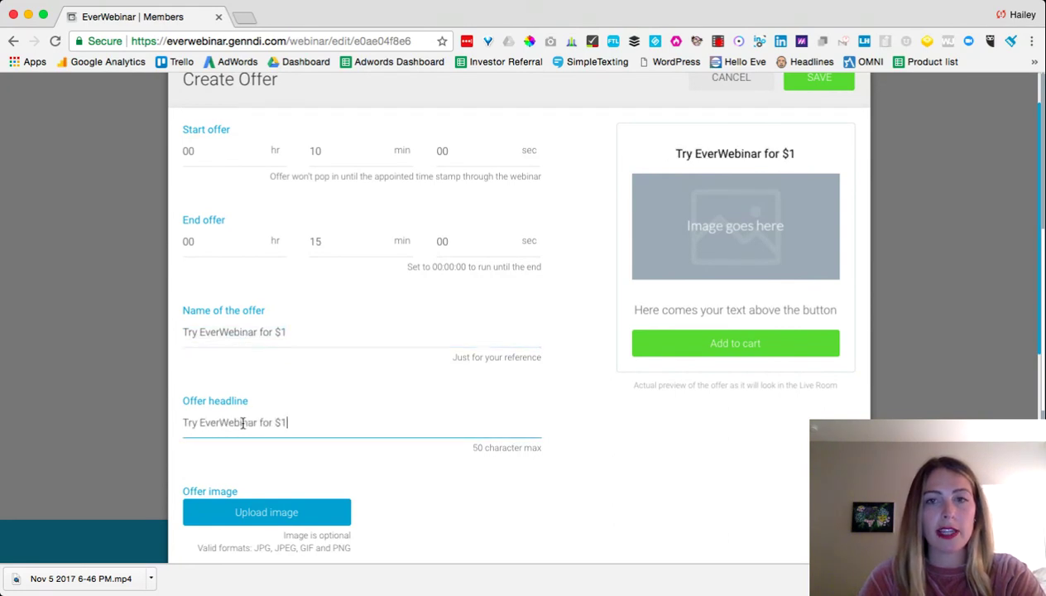
Step: Set the text above the button to "The best automated webinar tool in the world!" and the button text to "Try it for $1"
scroll(242, 422, "down", 2)
scroll(243, 424, "down", 1)
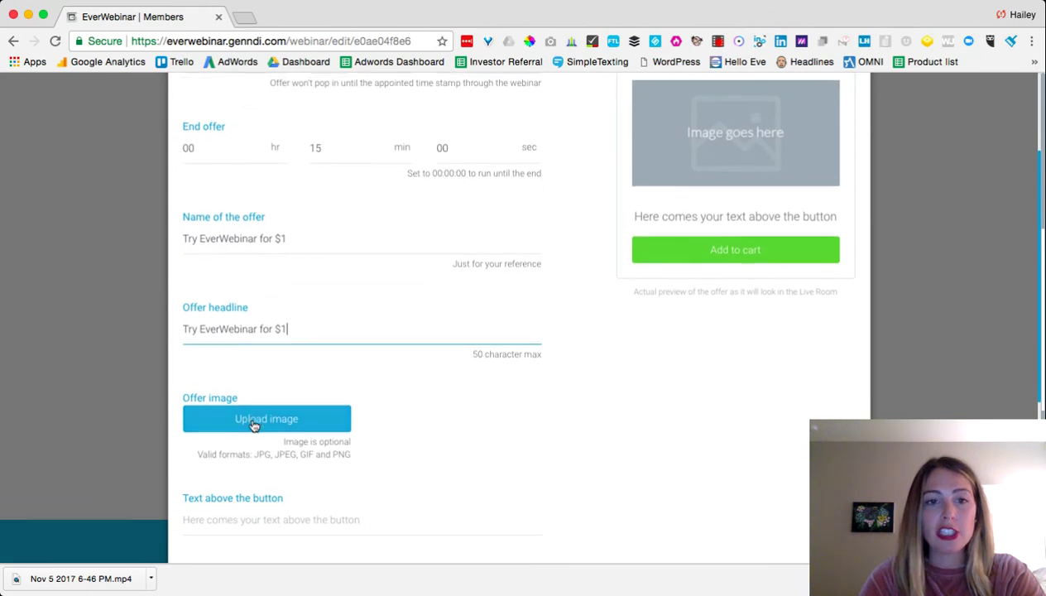
scroll(257, 422, "down", 3)
scroll(254, 427, "down", 1)
left_click(225, 411)
type("The best auto")
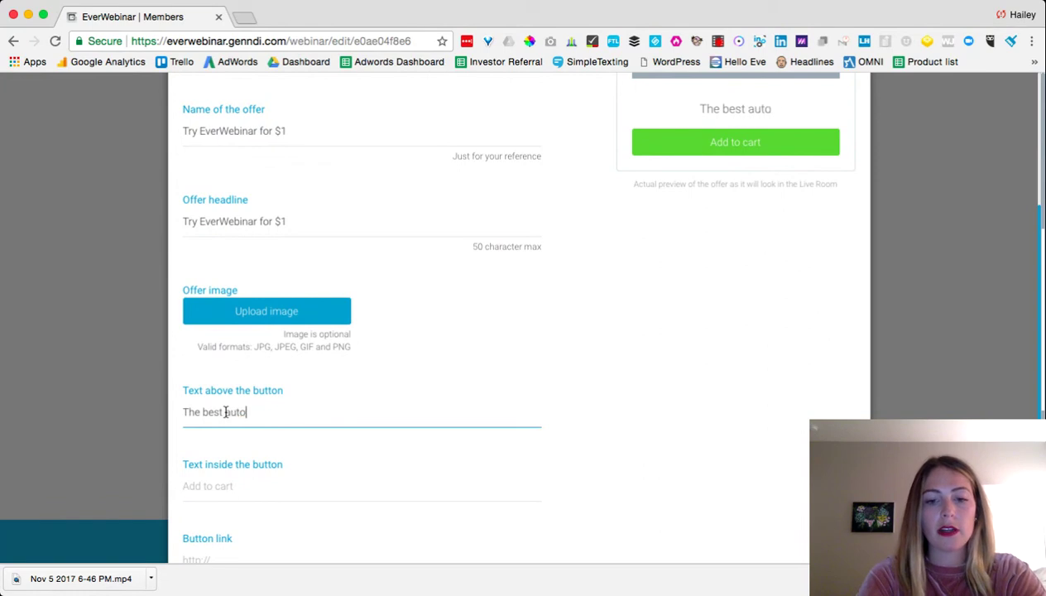
type("mated webinar to")
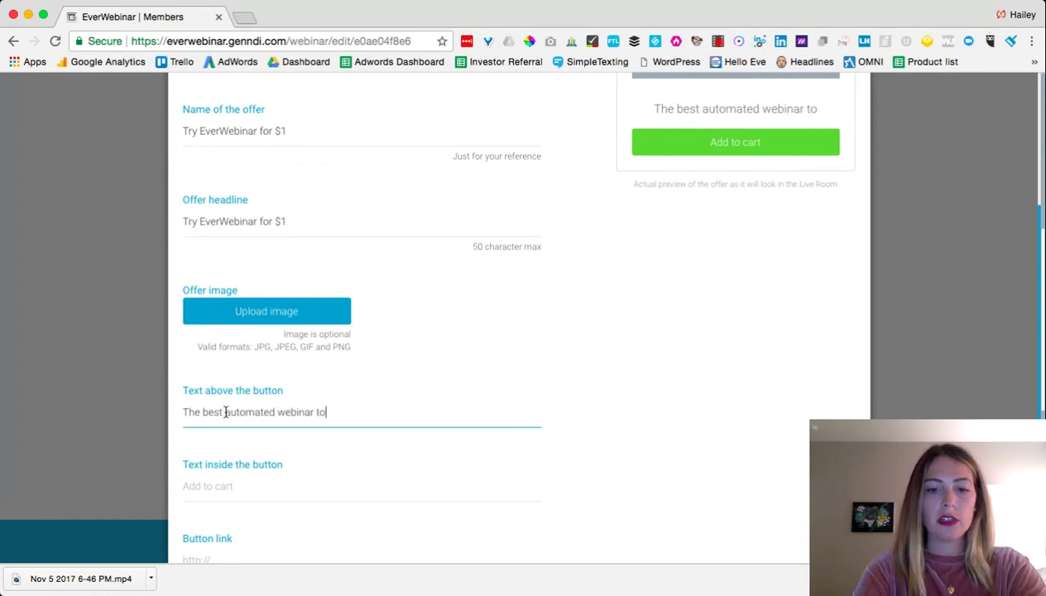
type("ol in the world!")
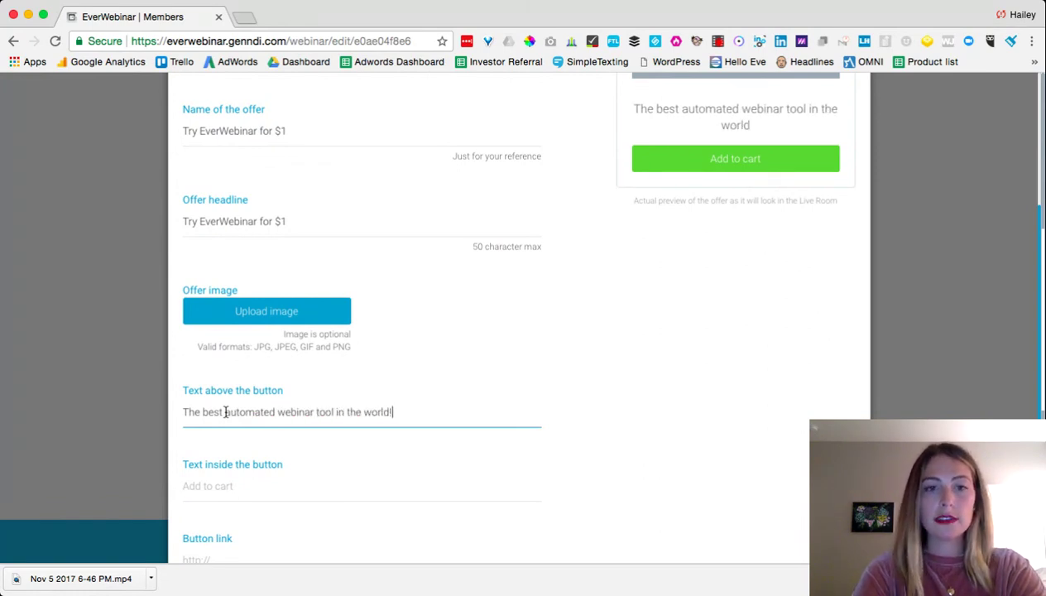
left_click(204, 494)
type("Try it for $1")
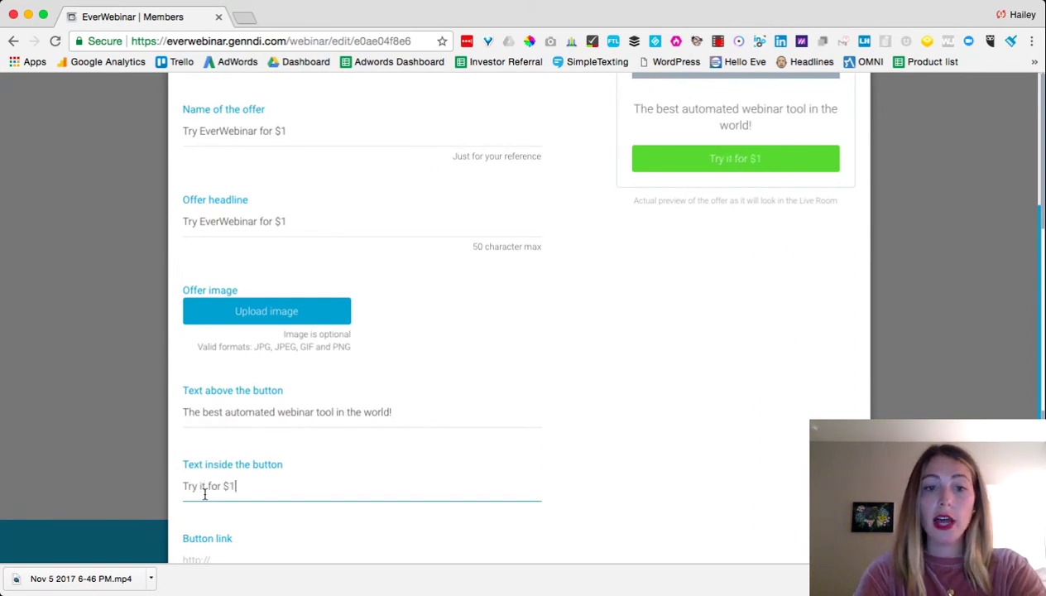
Step: Review the offer's button link, currency and price fields, and turn on the urgency option
scroll(280, 519, "down", 2)
left_click(199, 482)
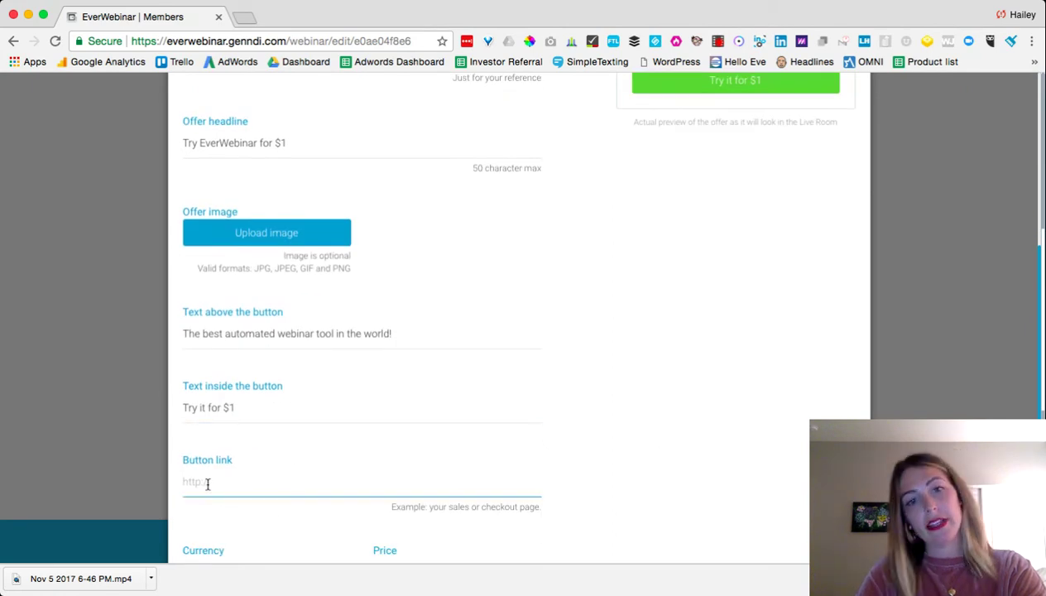
scroll(447, 468, "down", 2)
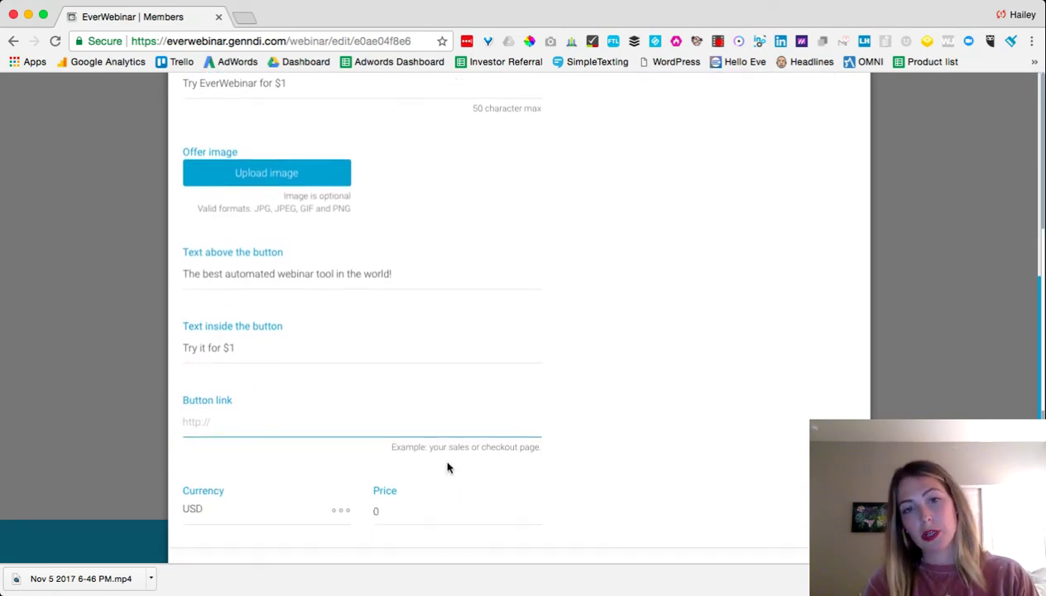
scroll(446, 468, "down", 2)
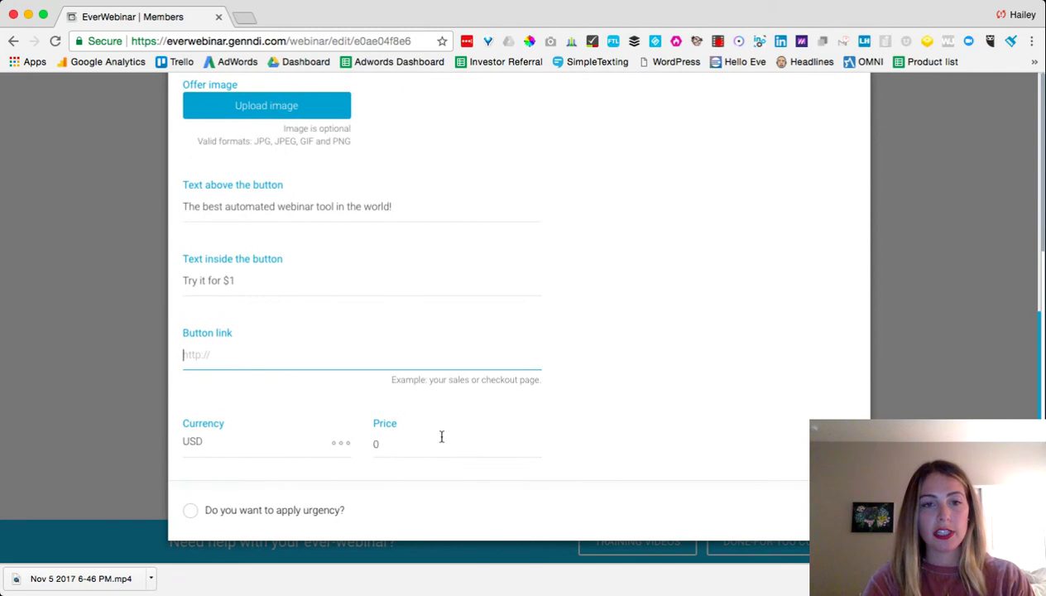
left_click(191, 509)
scroll(262, 423, "down", 1)
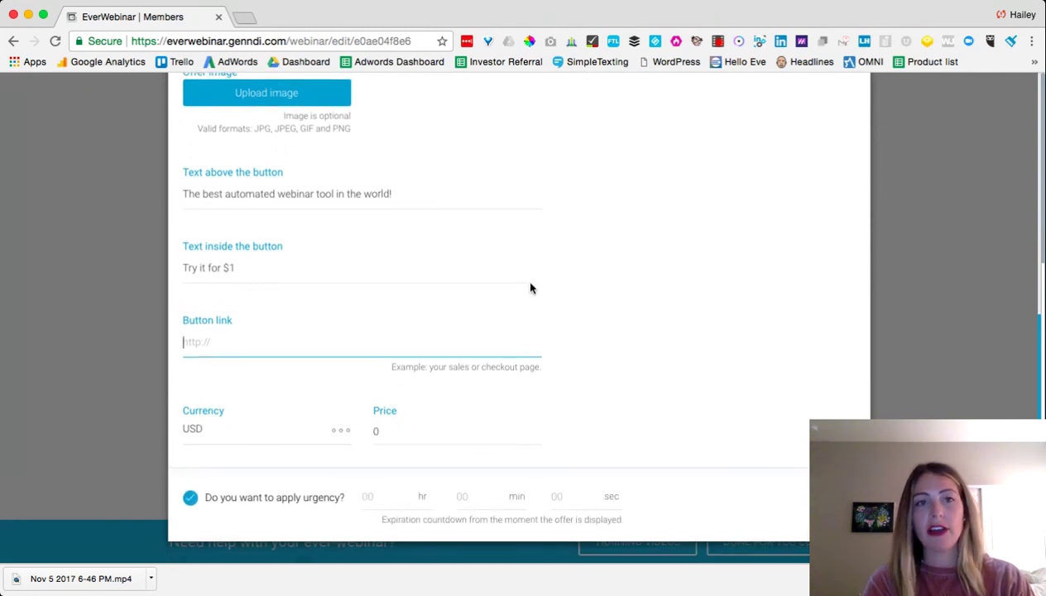
Step: Discard the new offer without saving it and close the product offers settings
scroll(523, 278, "up", 10)
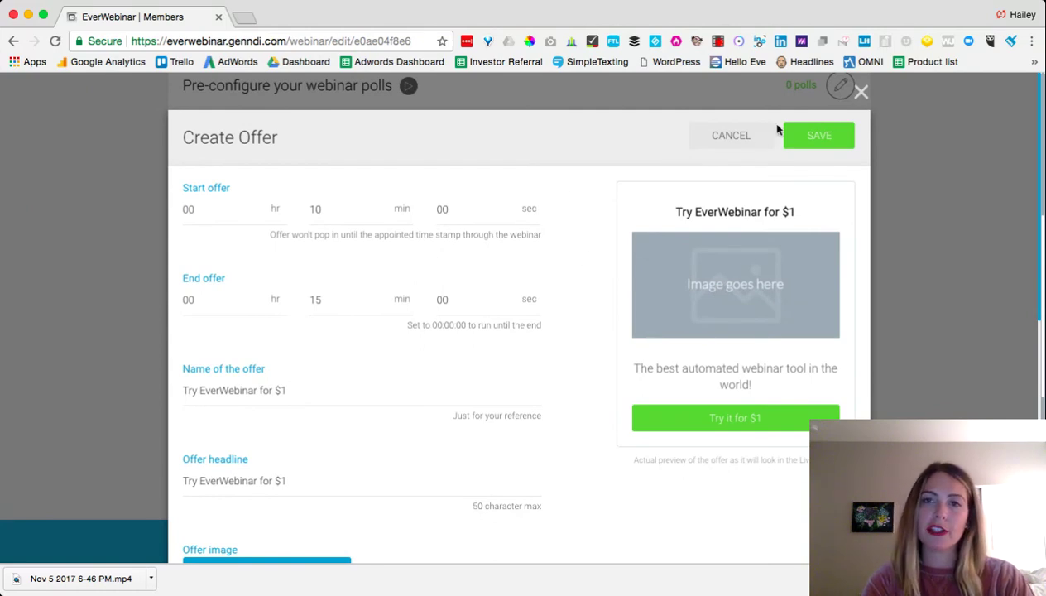
left_click(861, 93)
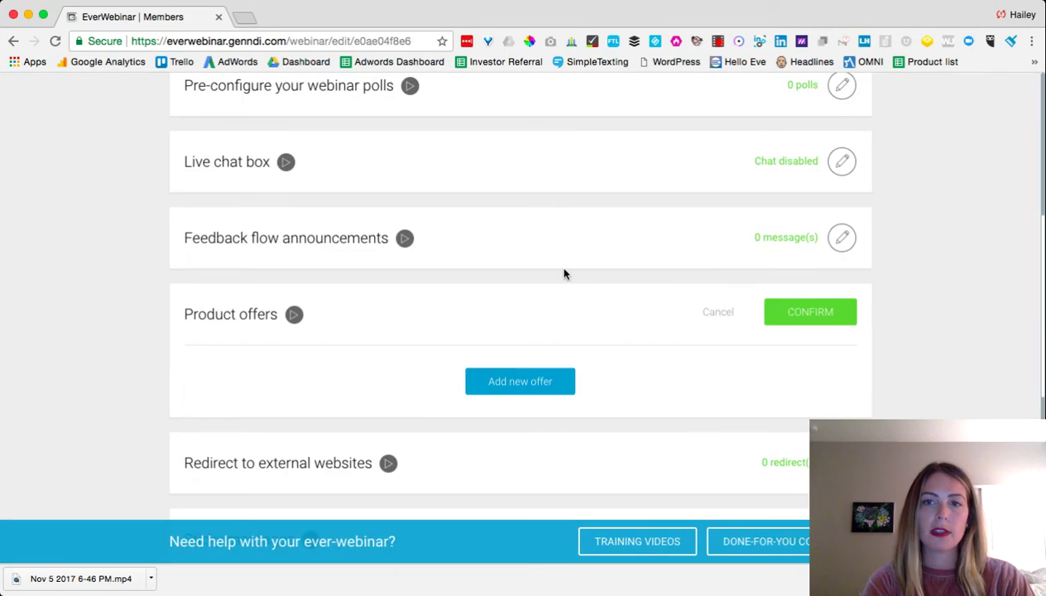
scroll(531, 360, "down", 3)
left_click(803, 211)
scroll(579, 289, "down", 1)
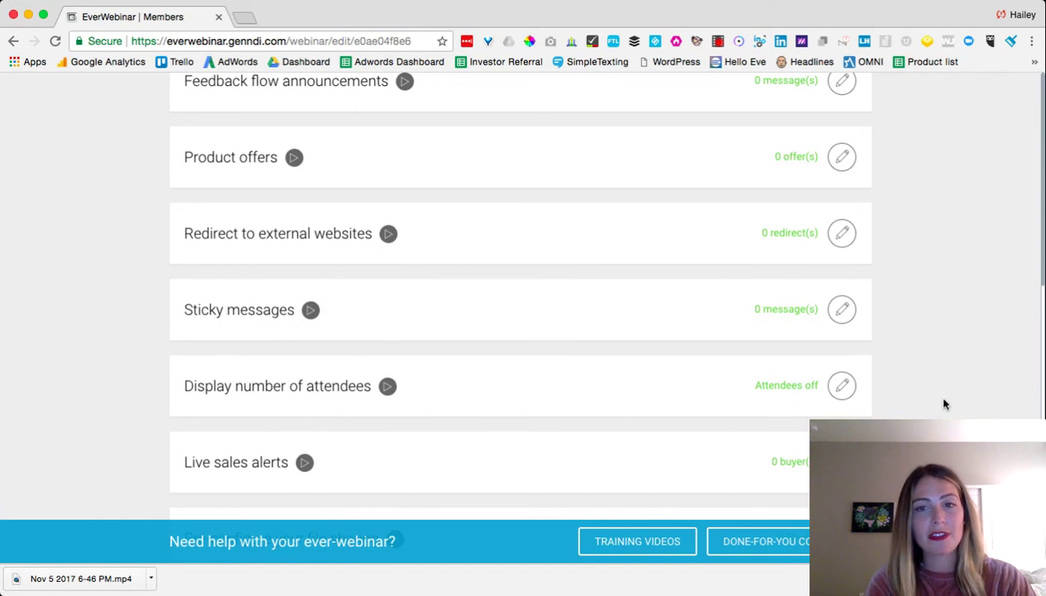
Step: Set the displayed number of attendees to Fixed attendees with a peak attendance of 150
left_click(844, 387)
scroll(534, 359, "down", 1)
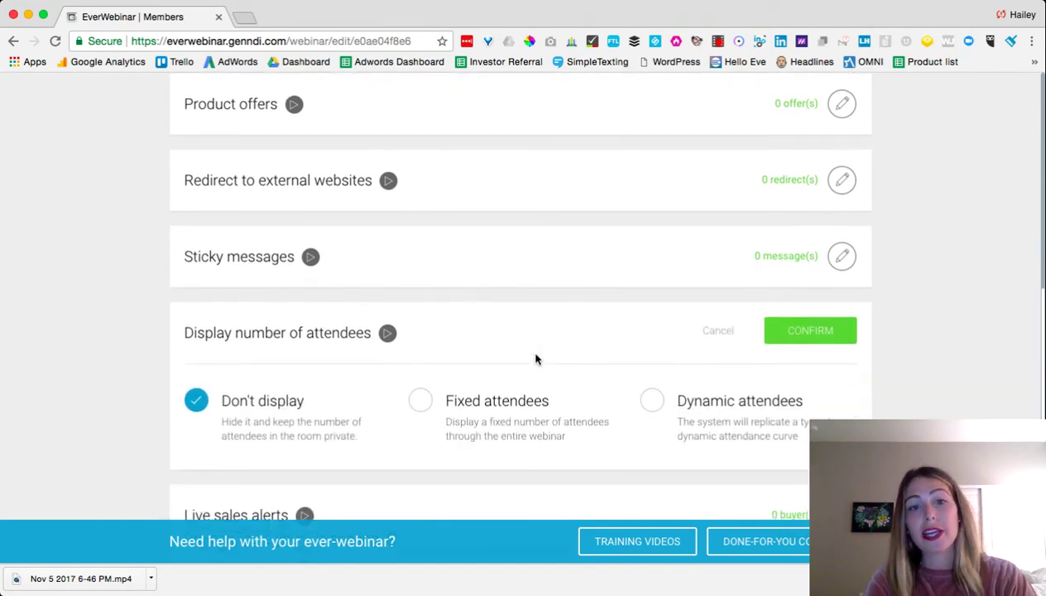
scroll(536, 358, "down", 1)
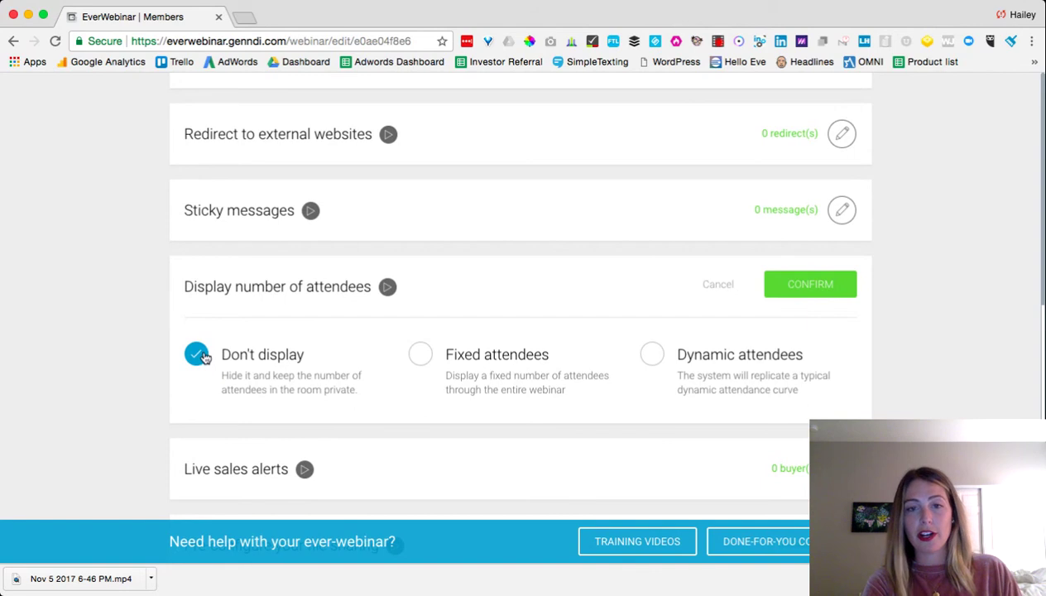
left_click(421, 356)
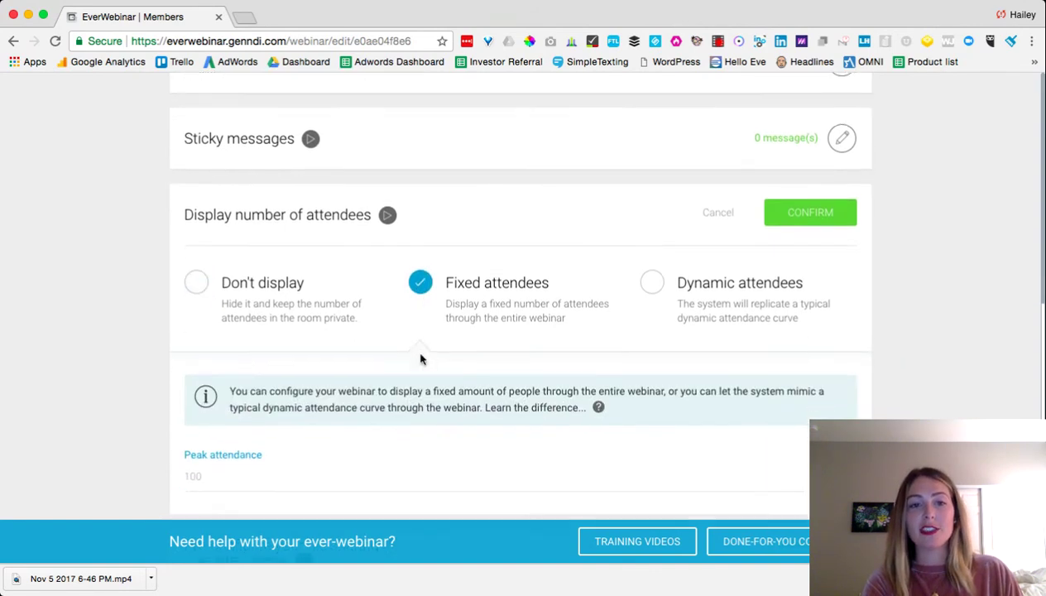
left_click(217, 467)
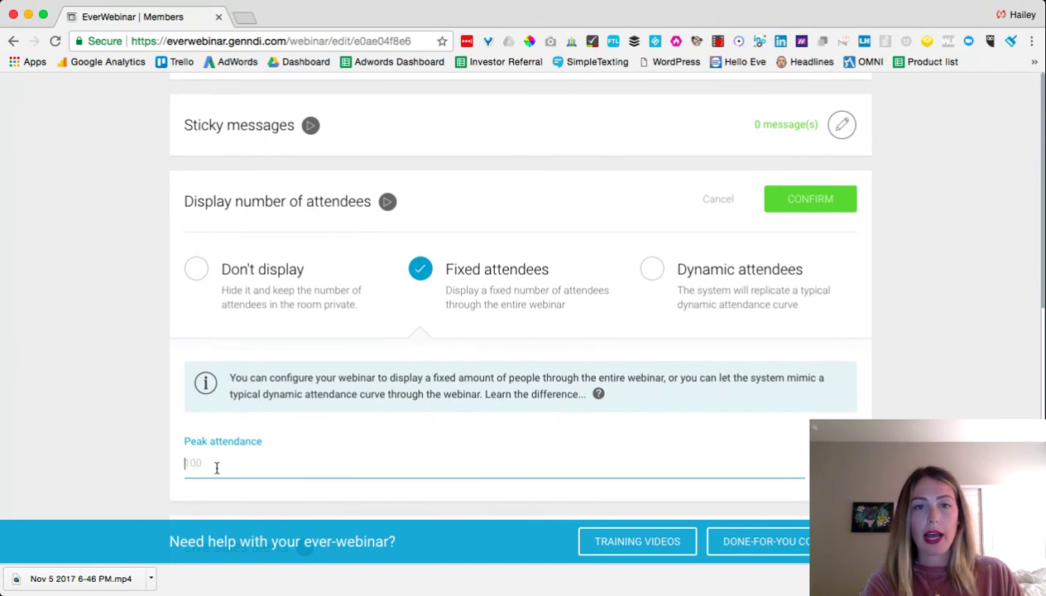
type("150")
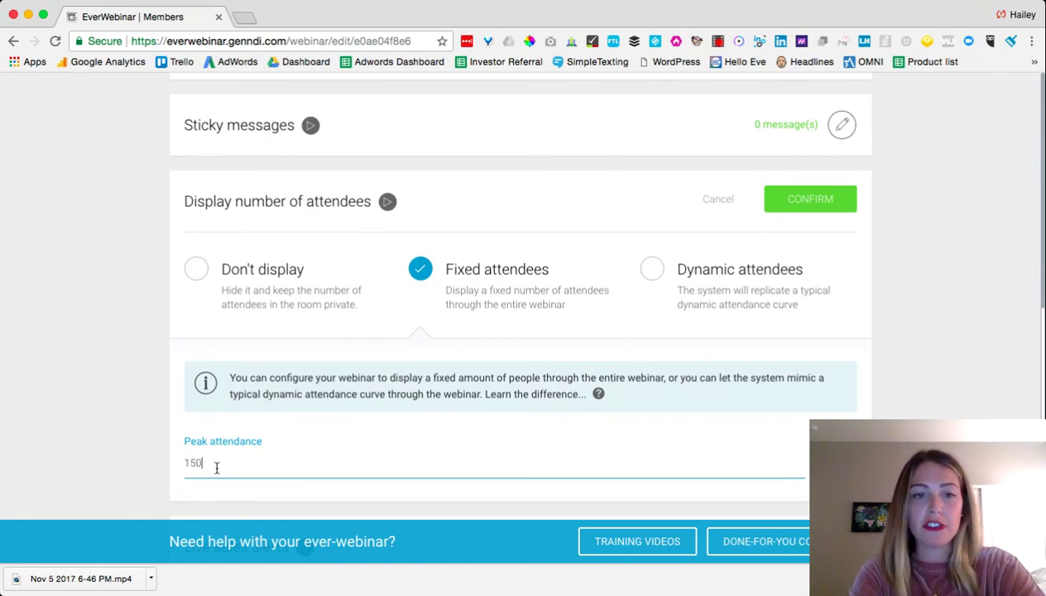
Step: Switch the attendee display to Dynamic attendees with a peak attendance of 456 and confirm the setting
left_click(649, 268)
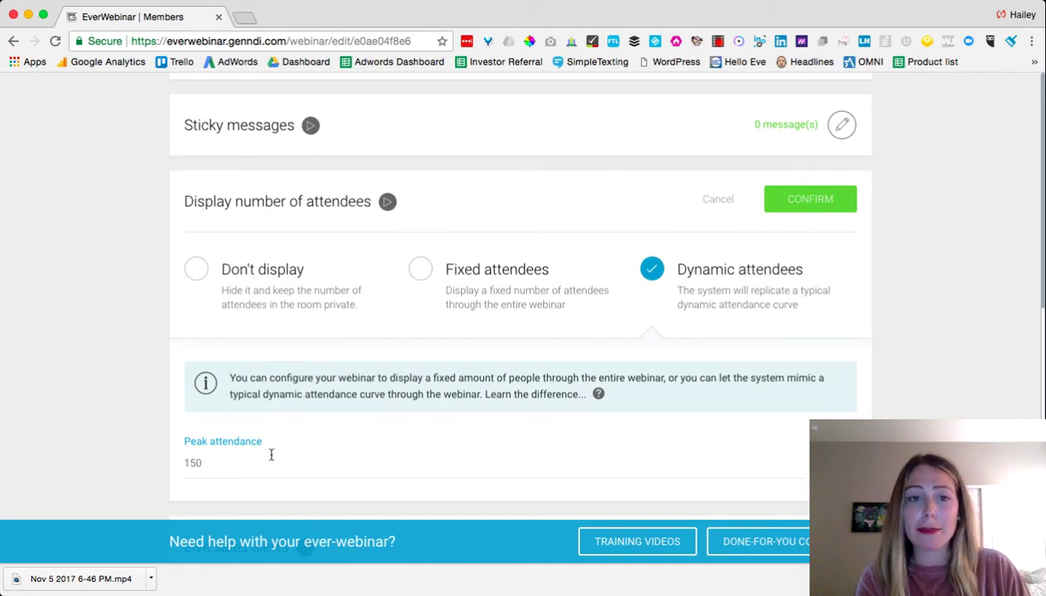
left_click(236, 461)
key("BackSpace")
key("BackSpace")
key("BackSpace")
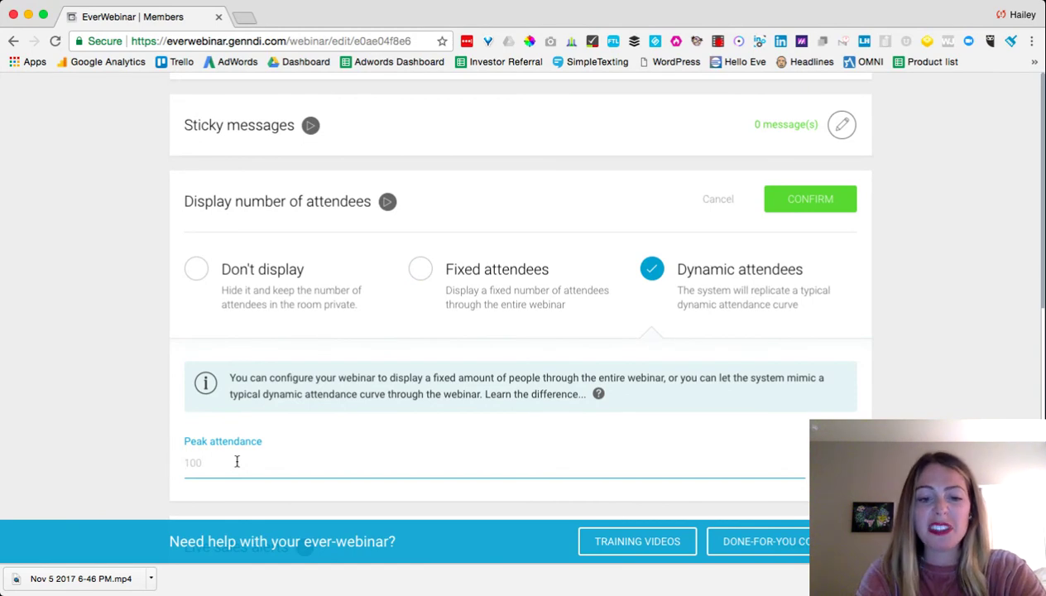
type("456")
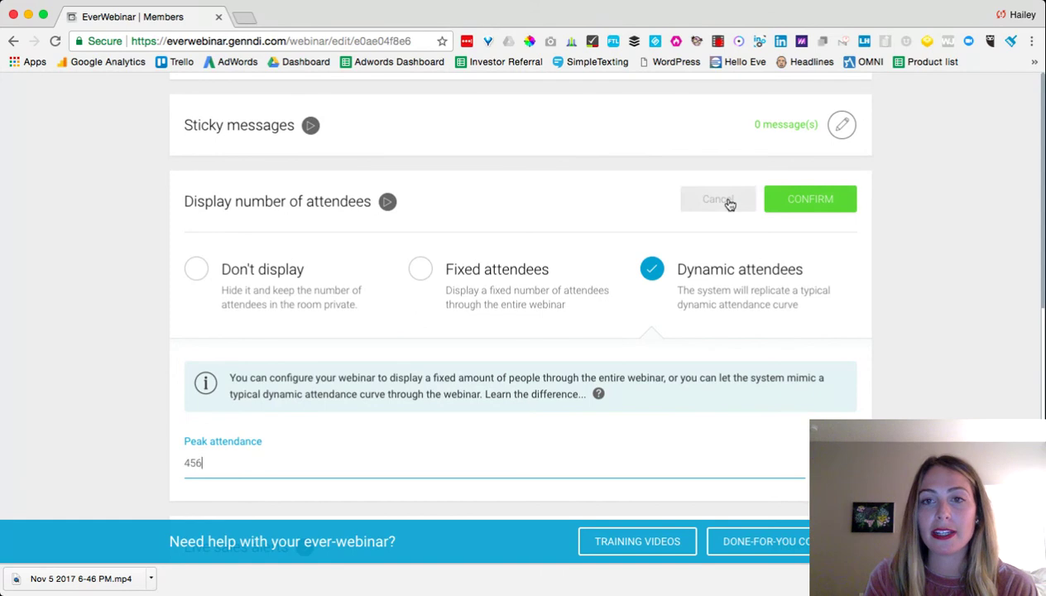
left_click(782, 200)
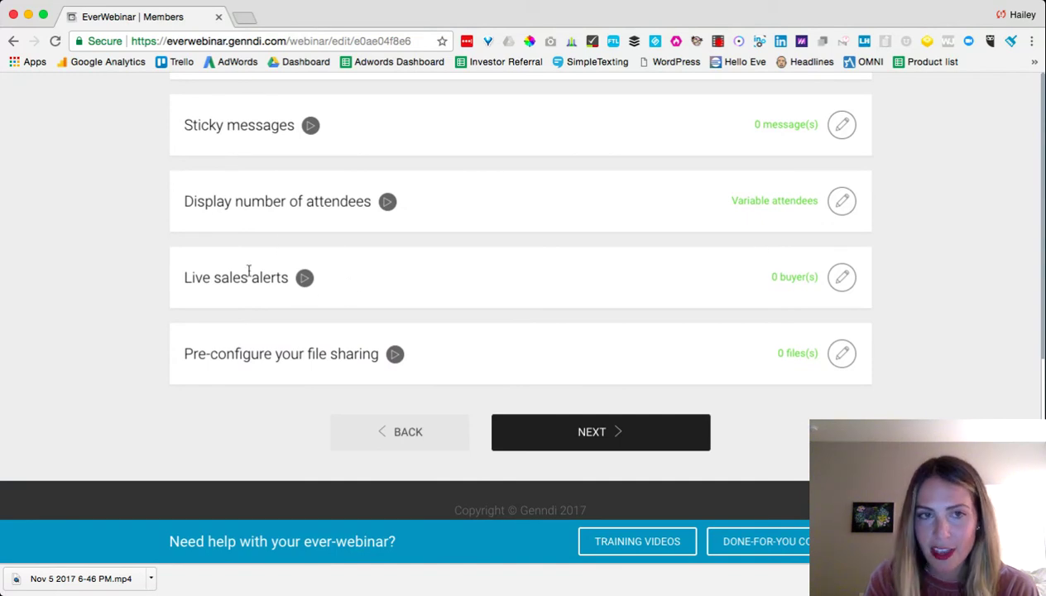
Step: Fill in a live sales alert with the buyer's first name and EverWebinar as the product, and try to add it
left_click_drag(184, 279, 352, 284)
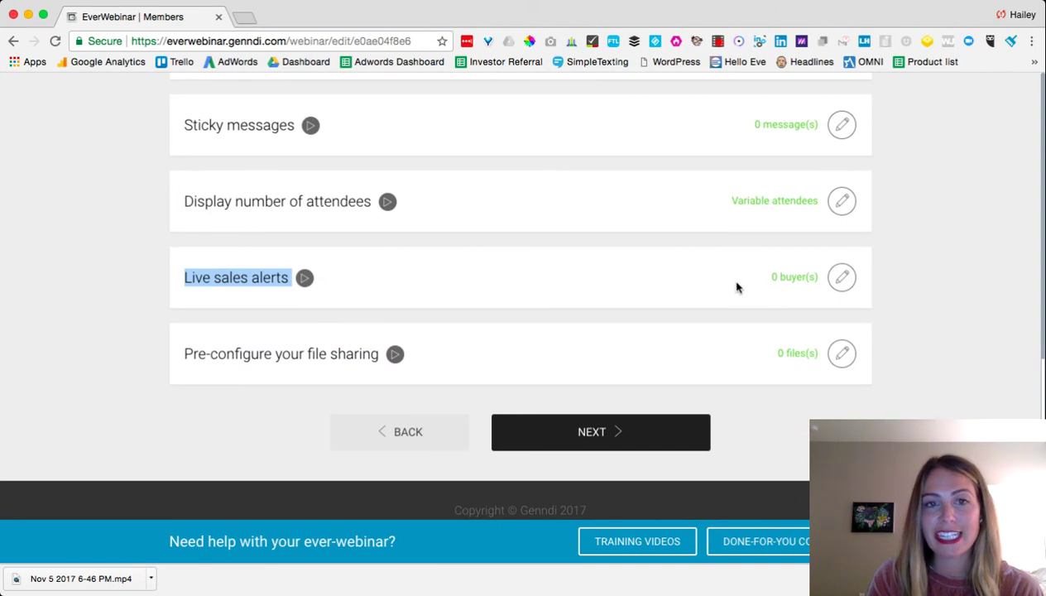
left_click(843, 281)
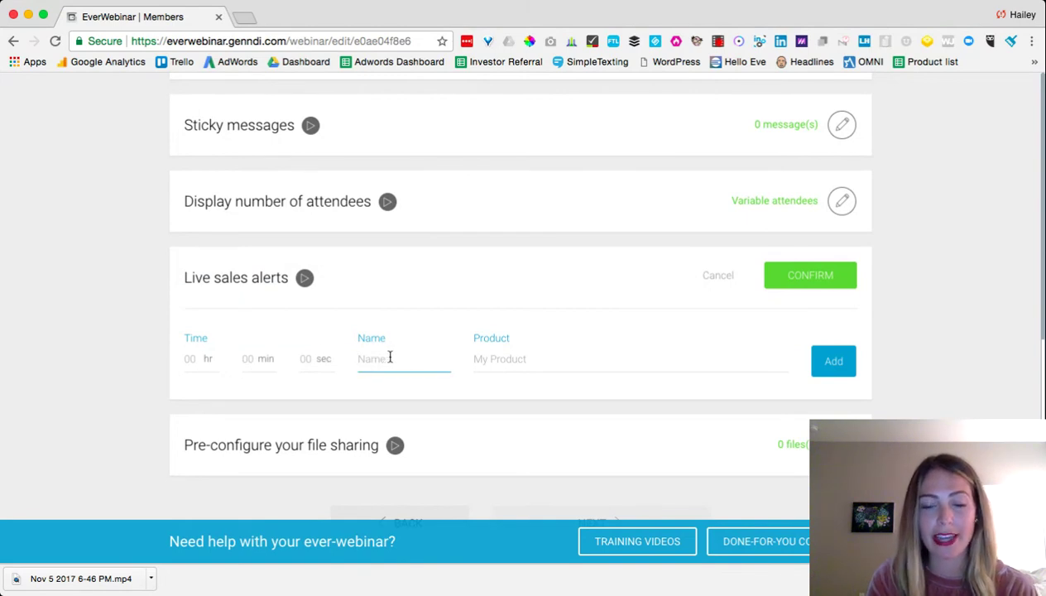
type("Joe")
left_click(501, 359)
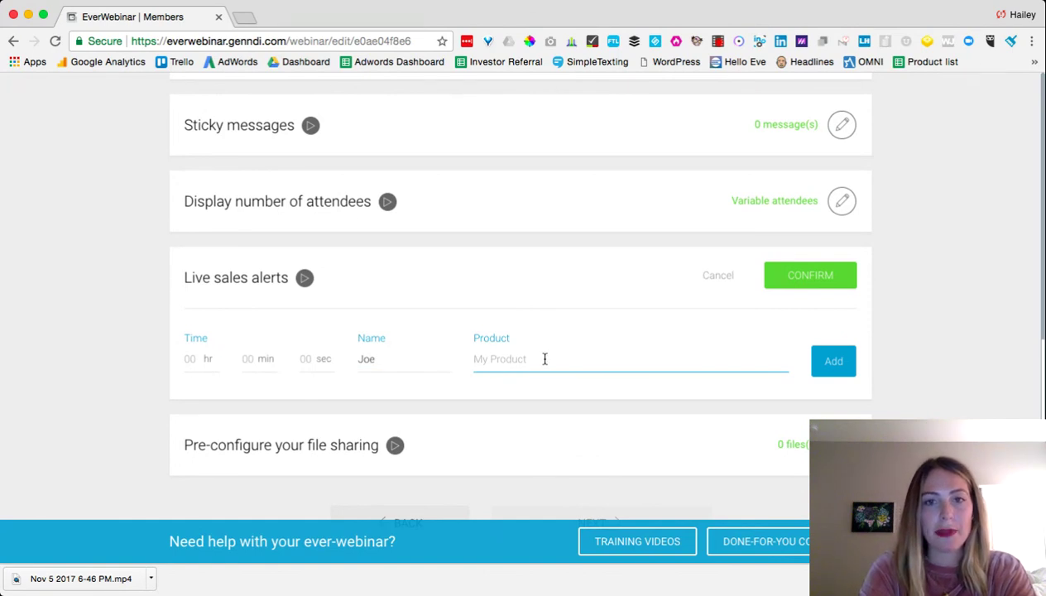
type("EverWebinar")
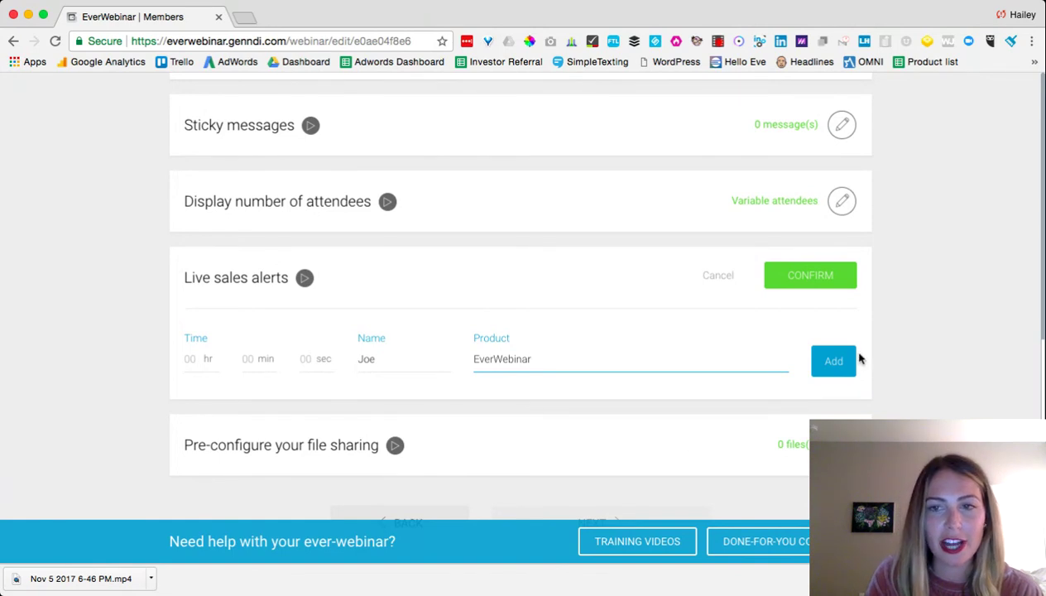
left_click(834, 361)
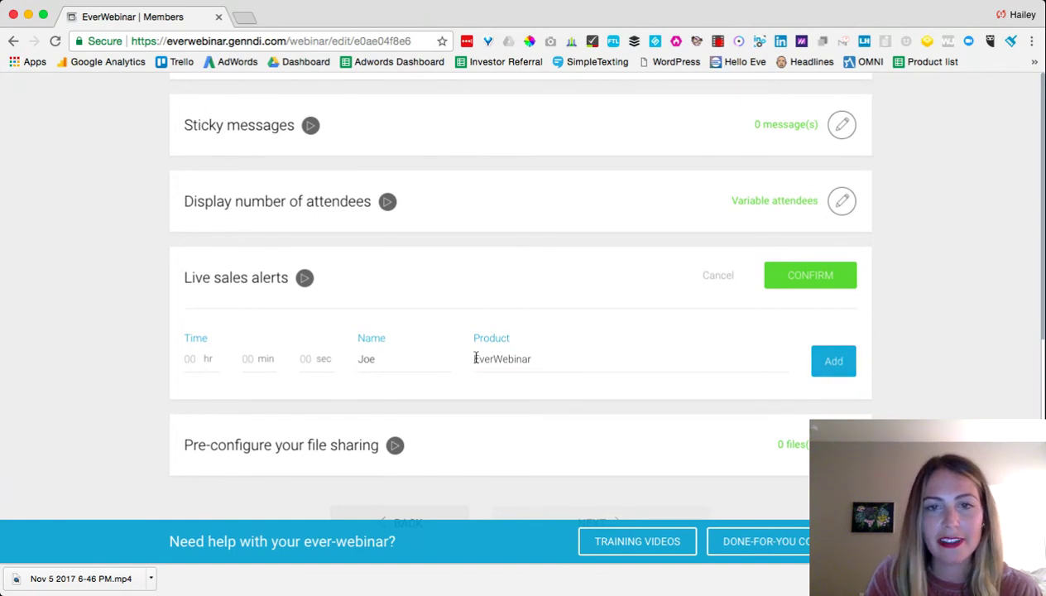
Step: Set the sales alert's time to 00 hr 00 min 10 sec, add it, and discard the live sales alert changes
left_click(247, 359)
type("00")
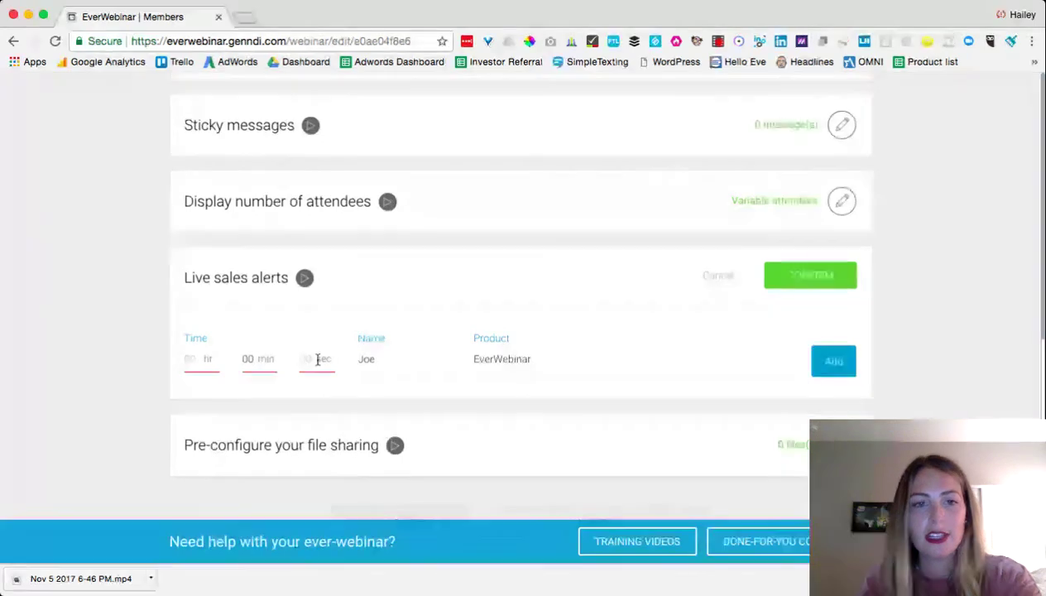
left_click(307, 359)
type("10")
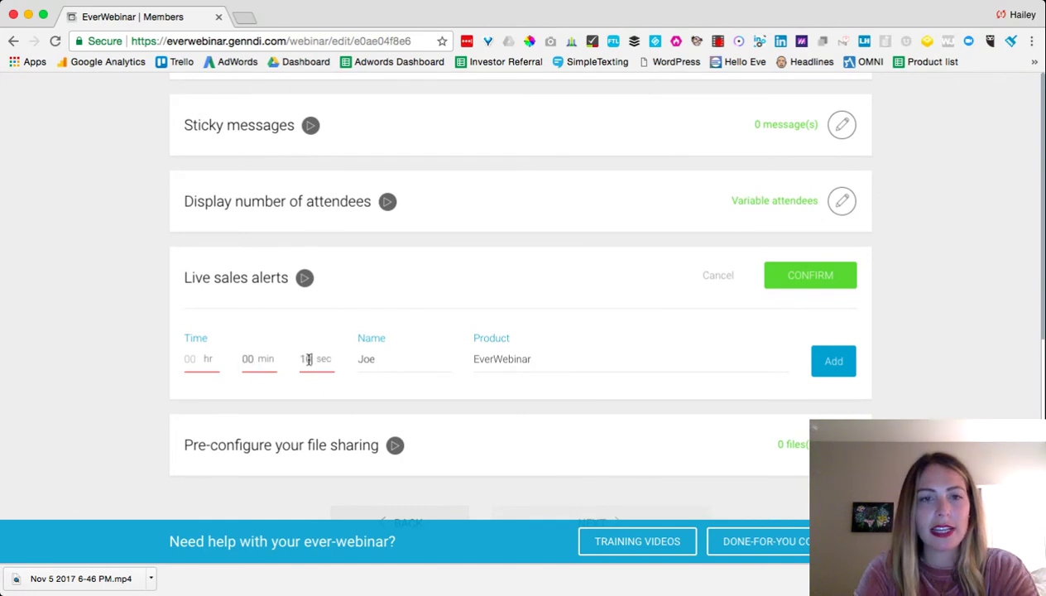
left_click(189, 361)
type("00")
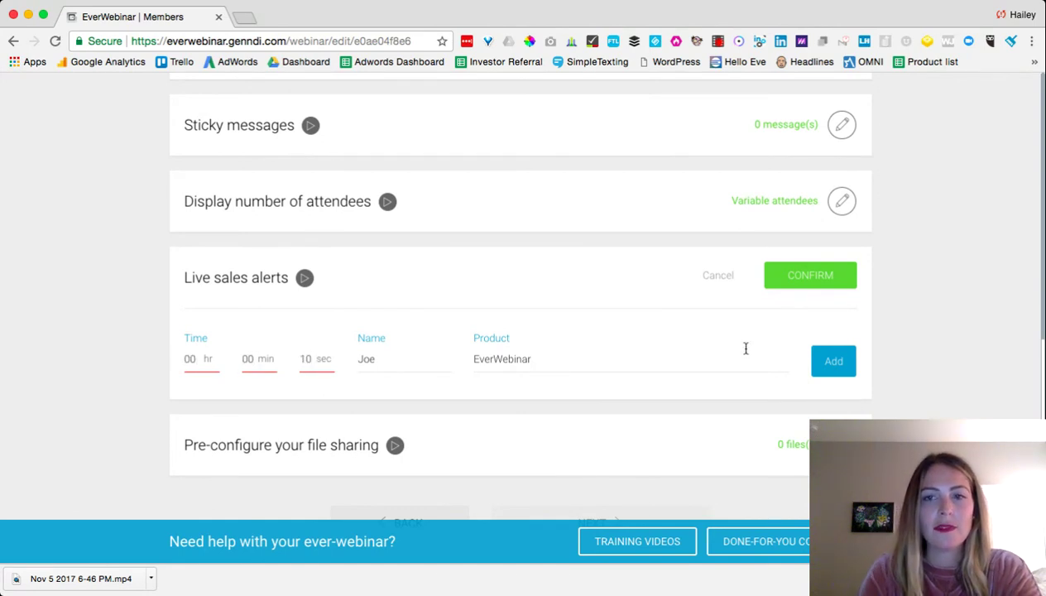
left_click(834, 360)
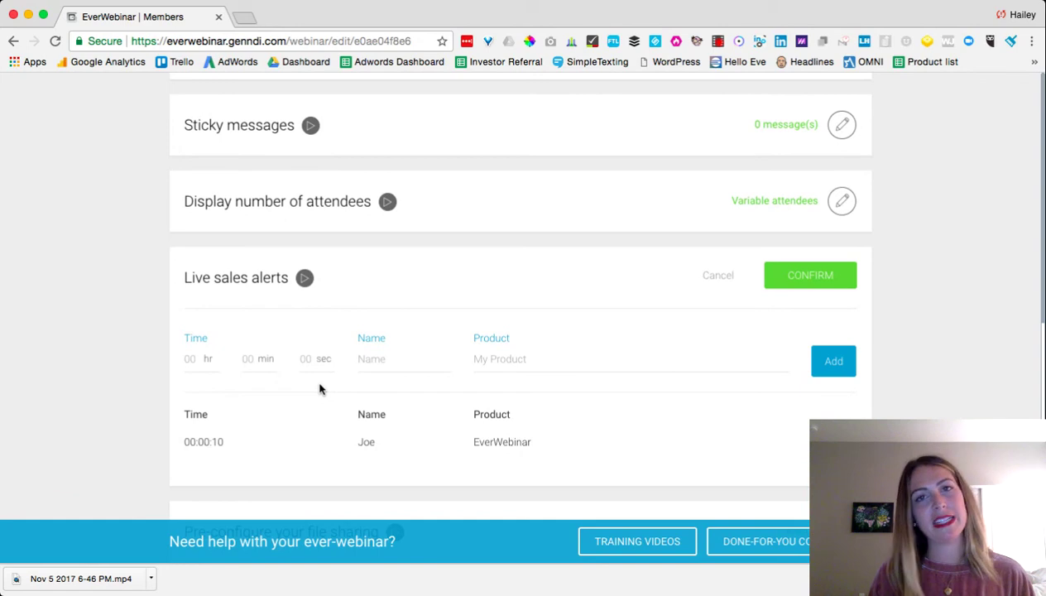
left_click(723, 275)
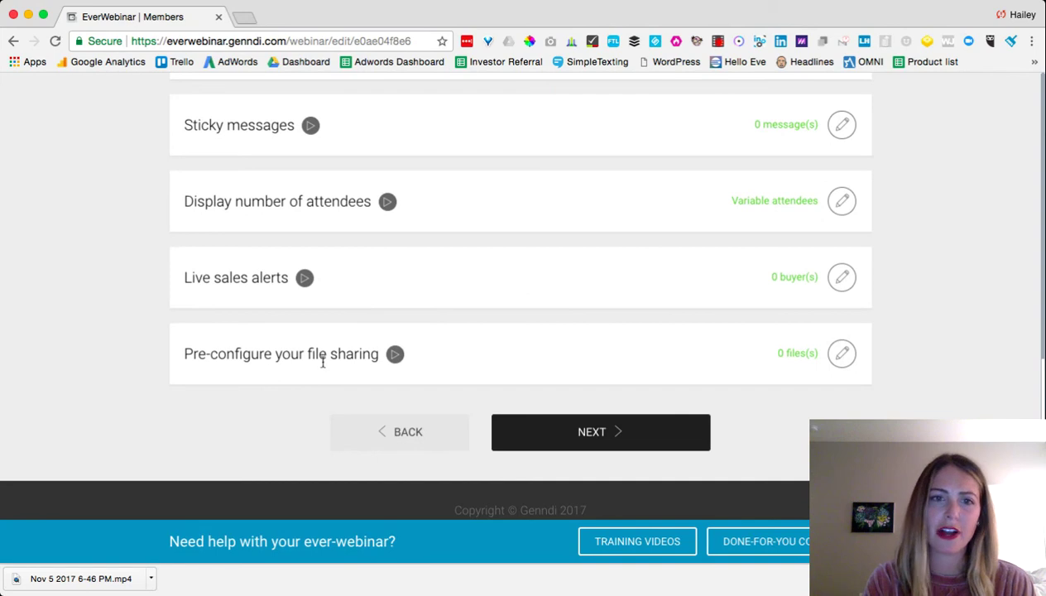
Step: Proceed through the Replay stage with its existing settings, finish the webinar setup, and go to the list of webinars
left_click(579, 430)
scroll(599, 220, "up", 1)
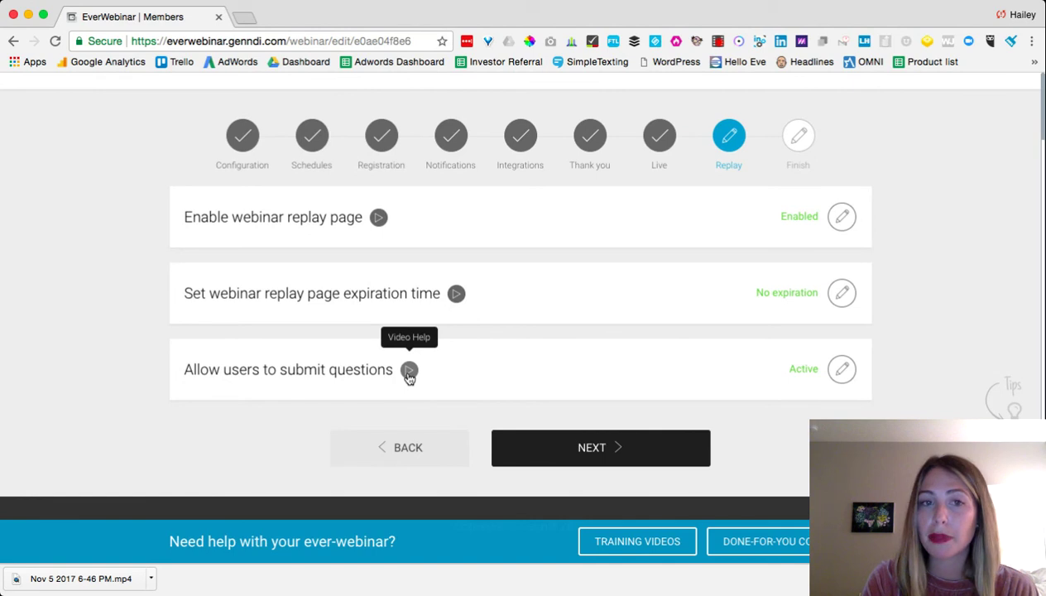
left_click(600, 448)
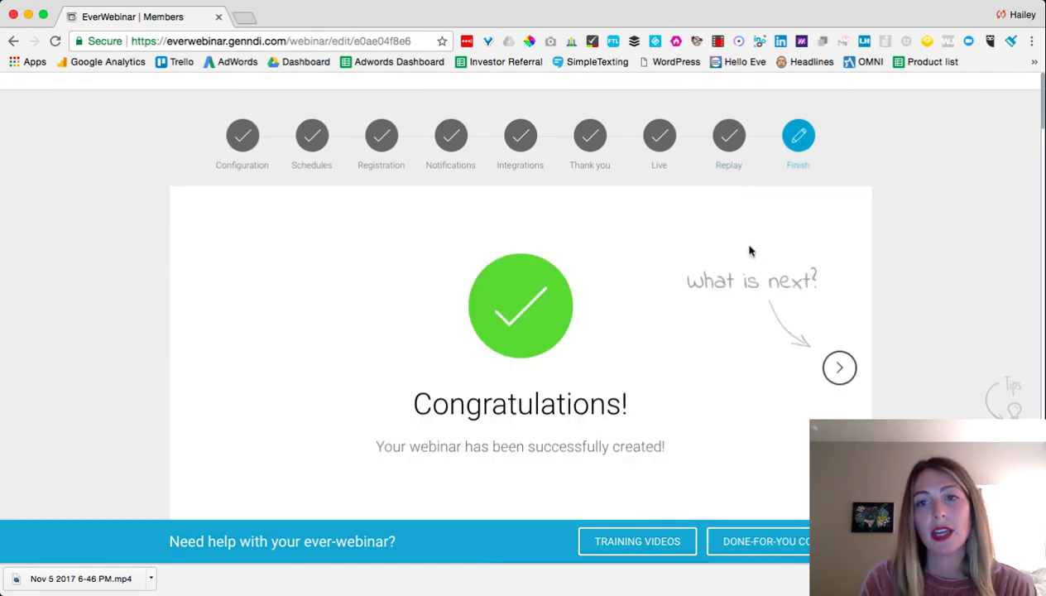
left_click(838, 370)
left_click(836, 372)
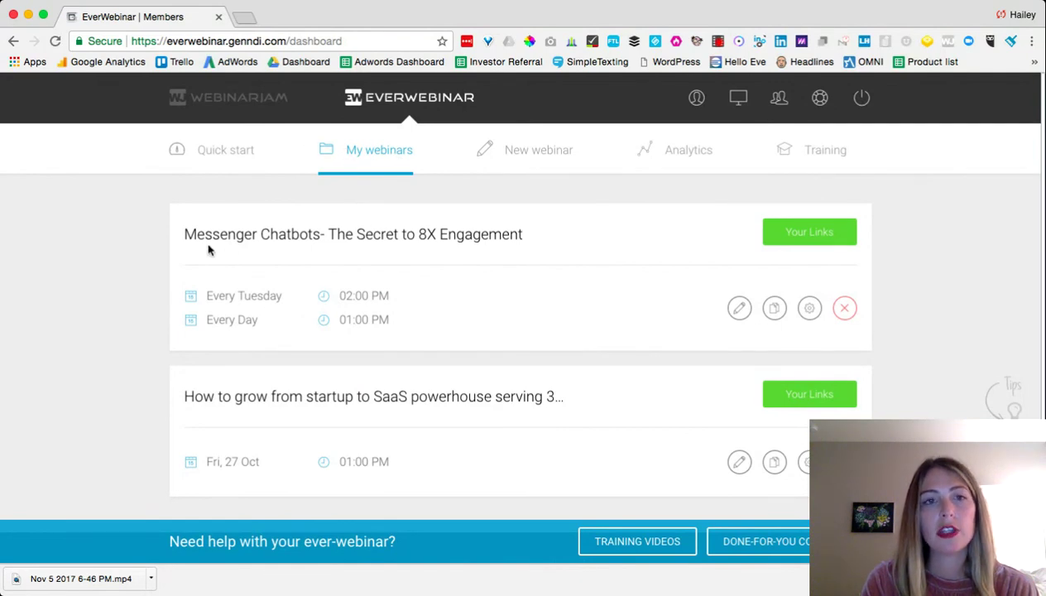
Step: Review the title and the recurring schedules of the Messenger Chatbots webinar
left_click_drag(181, 233, 521, 234)
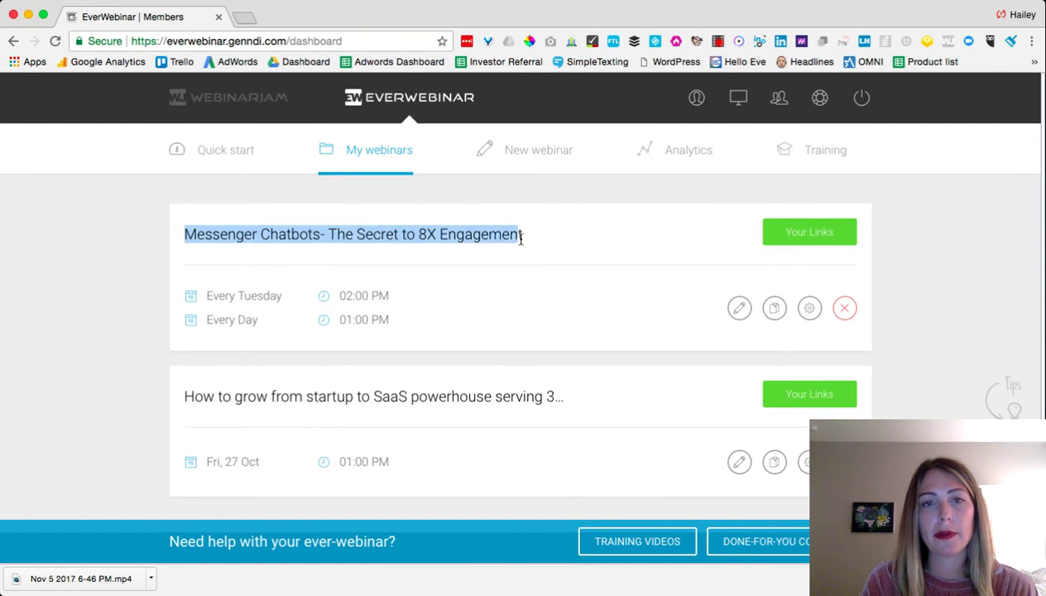
left_click(549, 253)
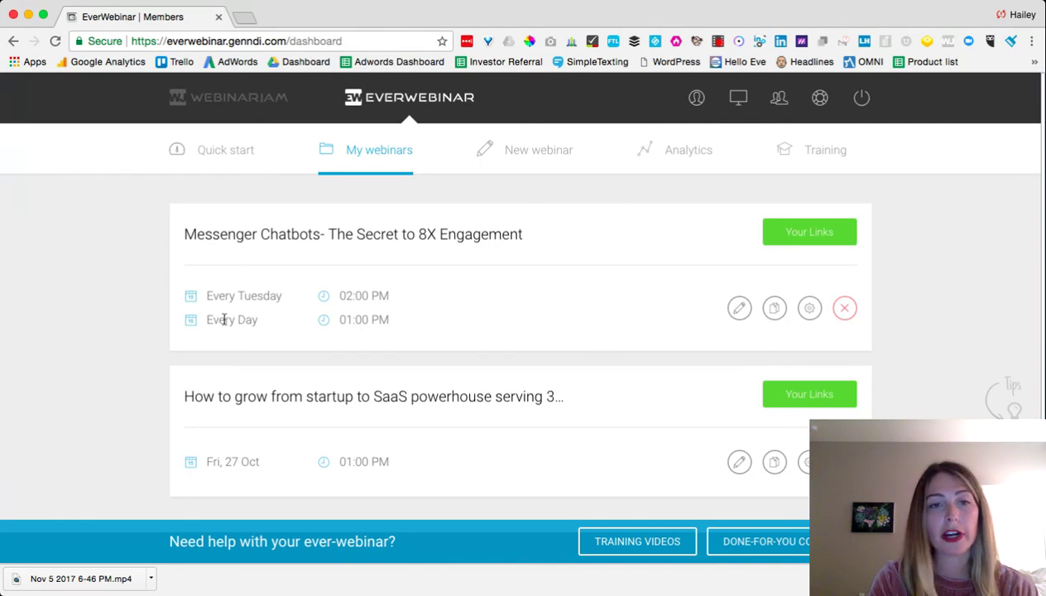
left_click_drag(205, 321, 415, 325)
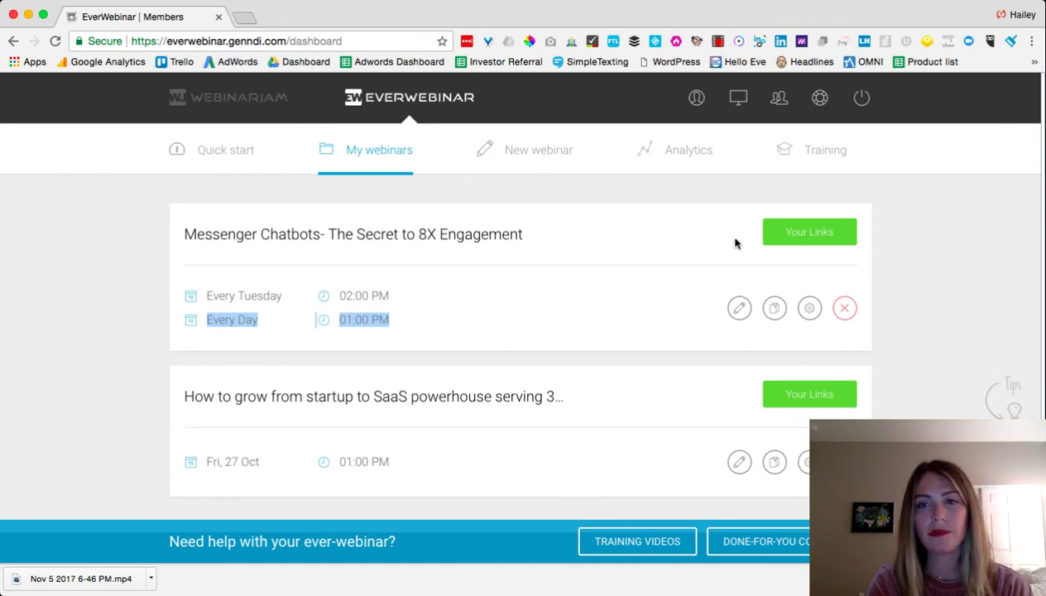
left_click(457, 292)
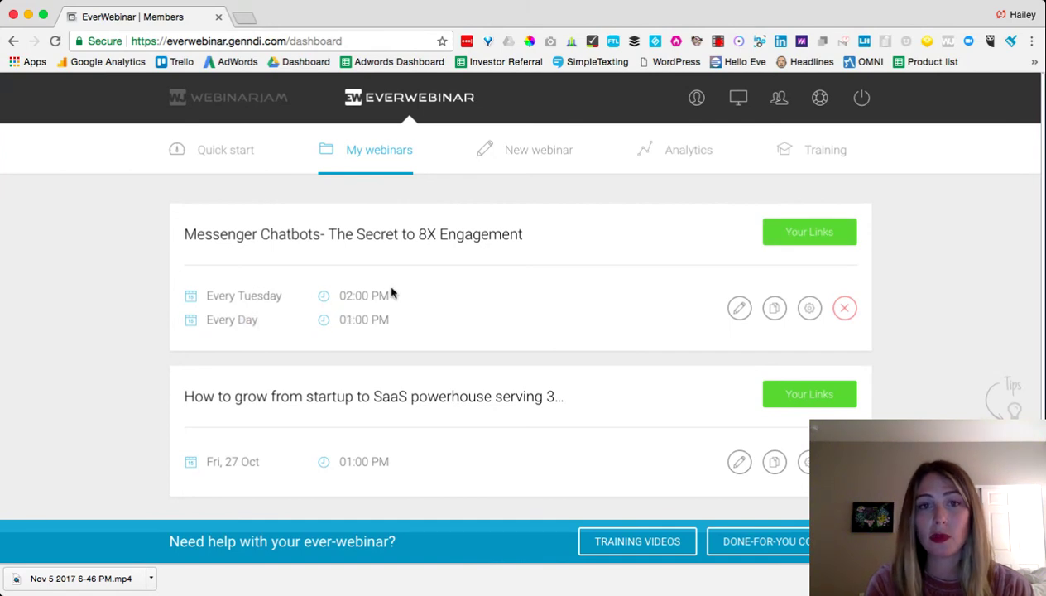
left_click_drag(185, 298, 440, 328)
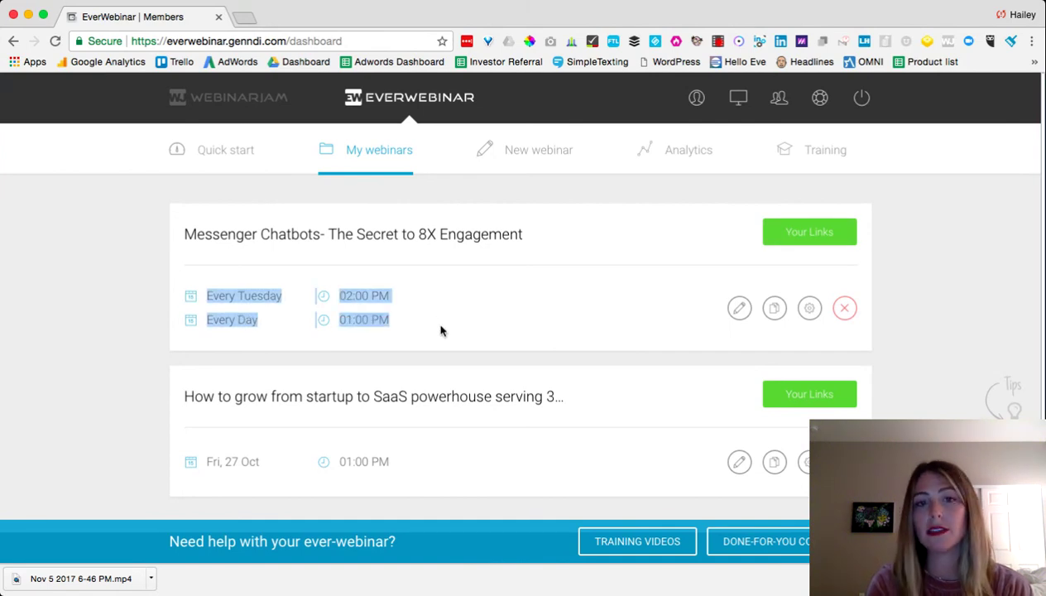
left_click(439, 328)
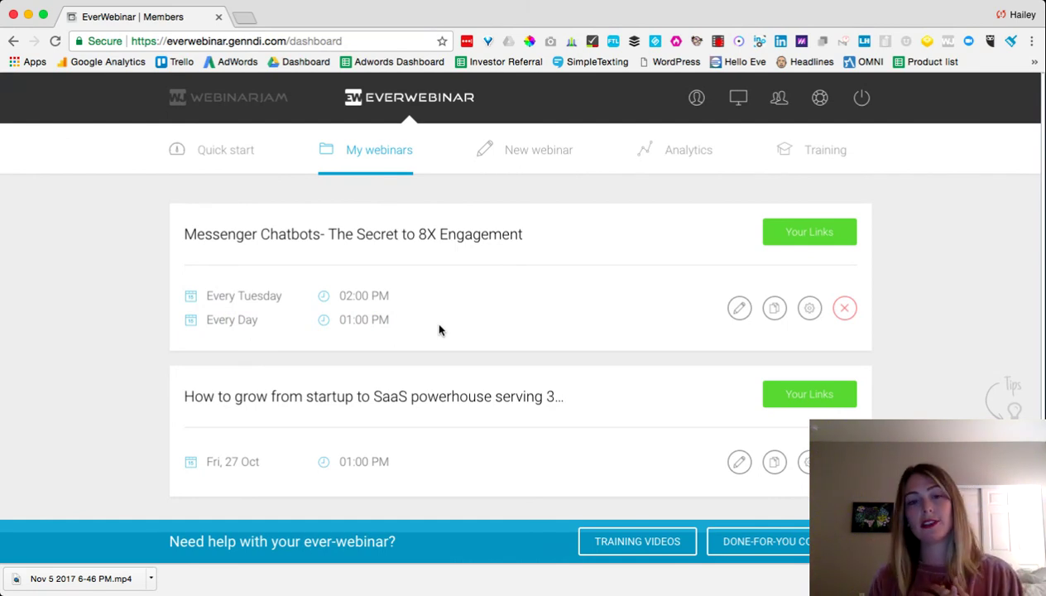
Step: Examine the Messenger Chatbots webinar's registration page link, registration box embed code and direct link to the live room
left_click(789, 235)
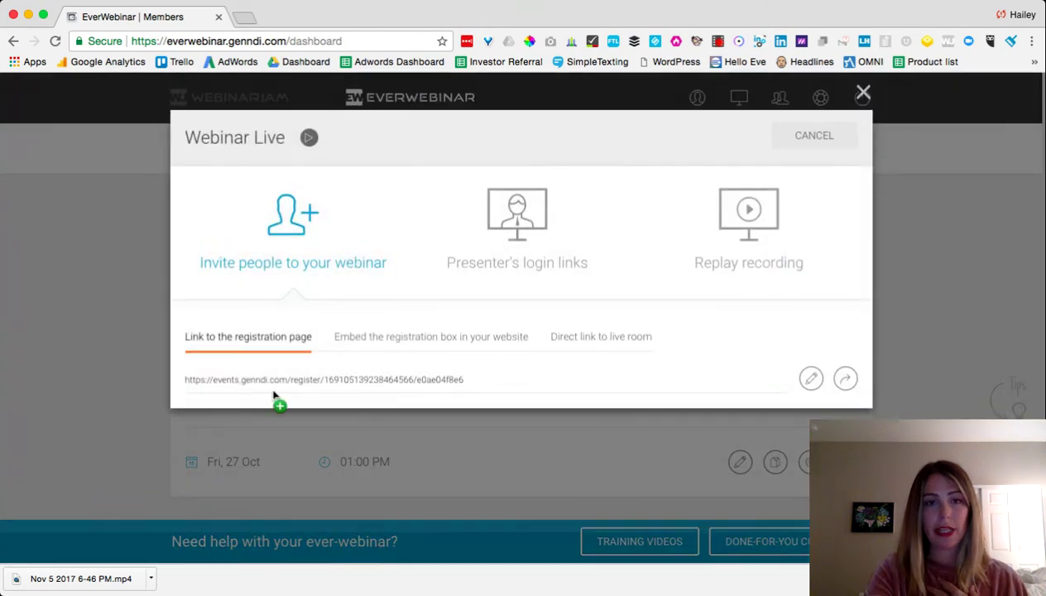
double_click(277, 380)
triple_click(277, 380)
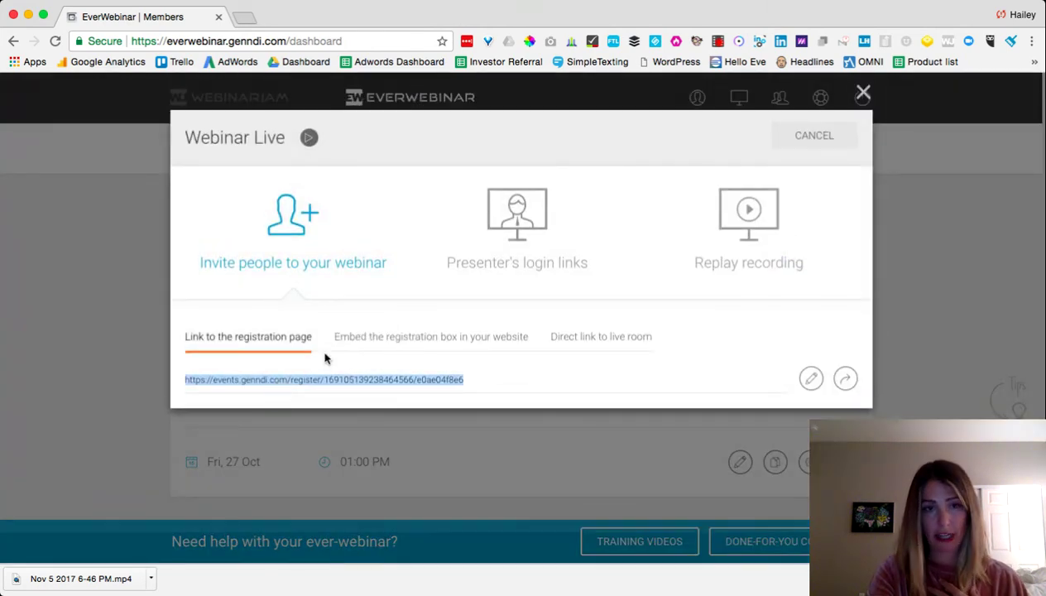
left_click_drag(248, 379, 256, 383)
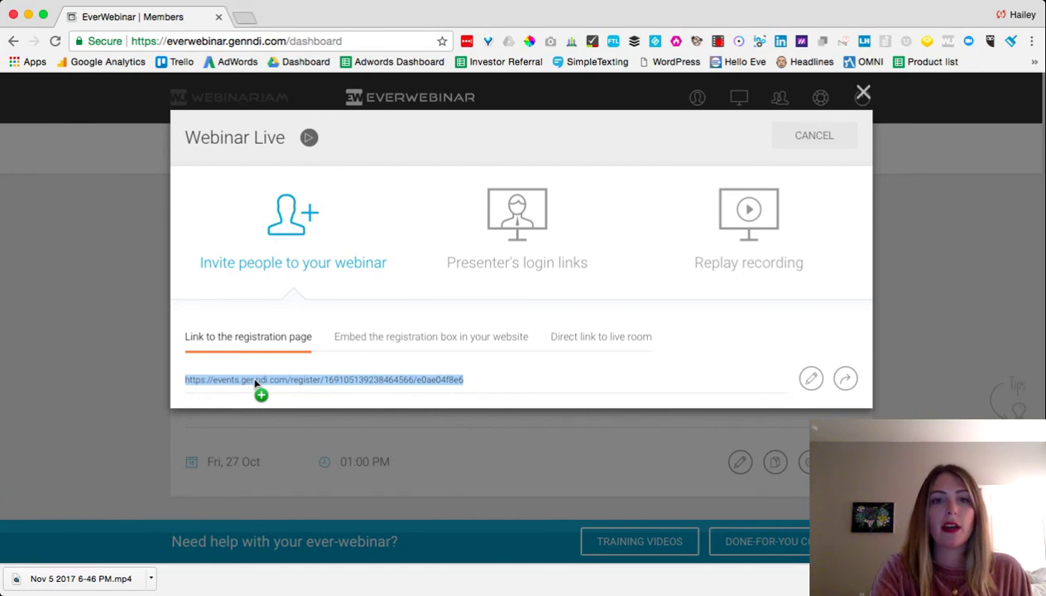
left_click(405, 342)
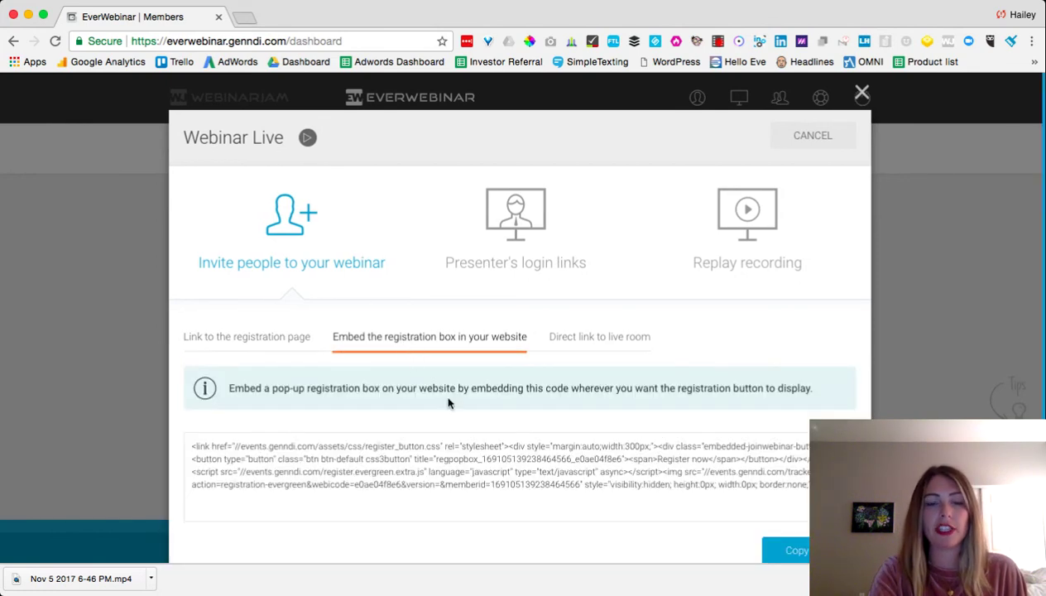
scroll(387, 405, "down", 2)
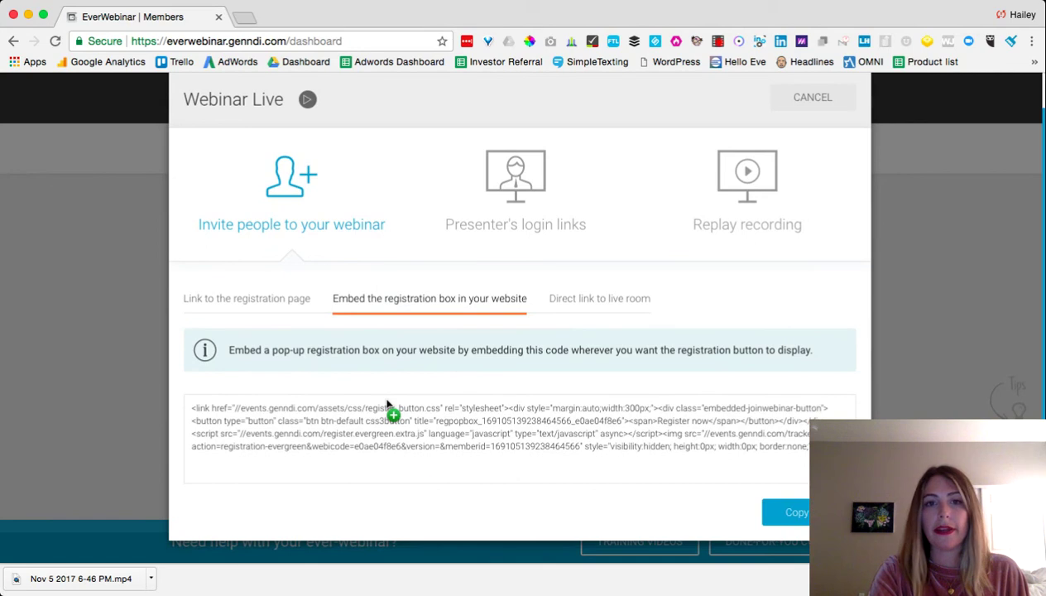
left_click(584, 300)
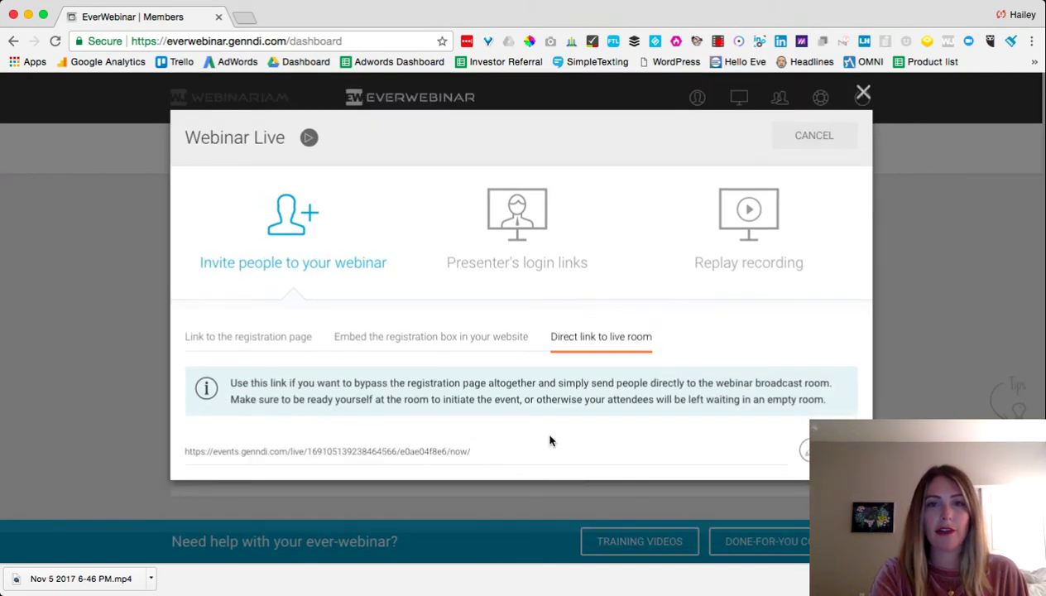
Step: Check the webinar's presenter login and replay recording options, return to the invitation links, and close the links window
left_click(520, 218)
left_click(747, 212)
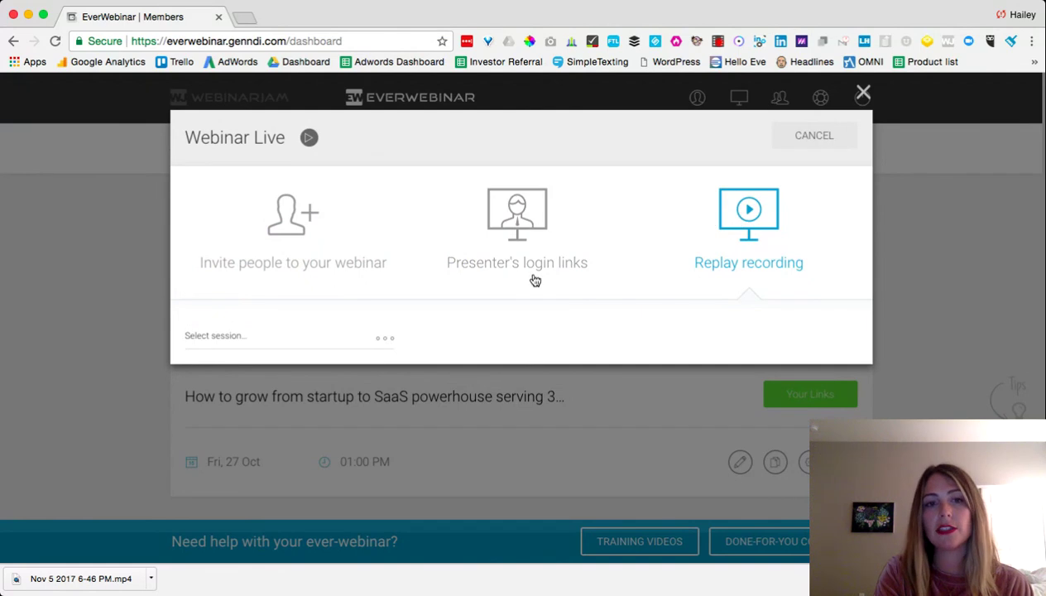
left_click(289, 239)
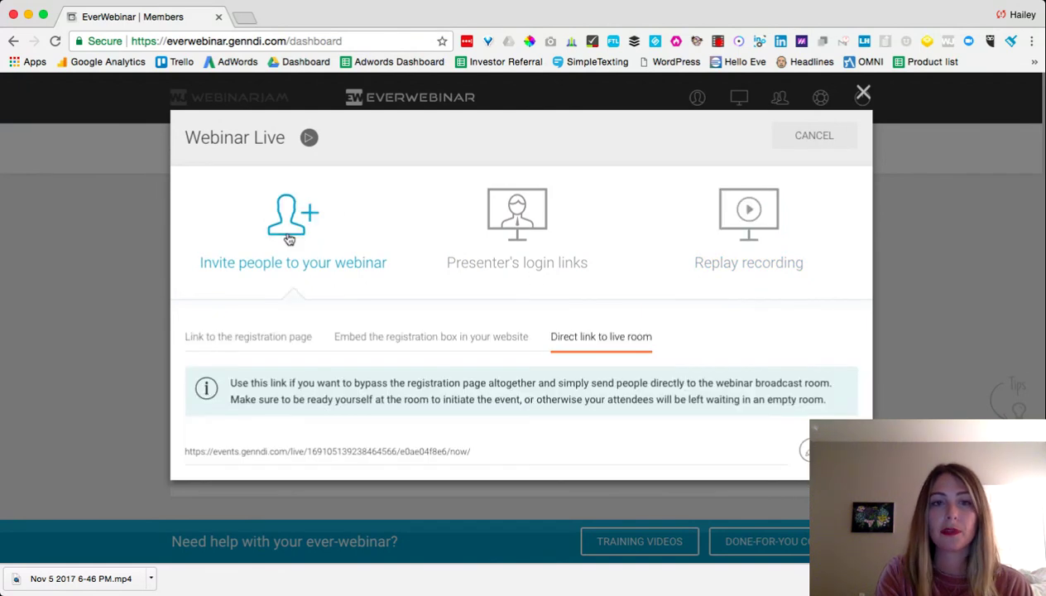
left_click(863, 94)
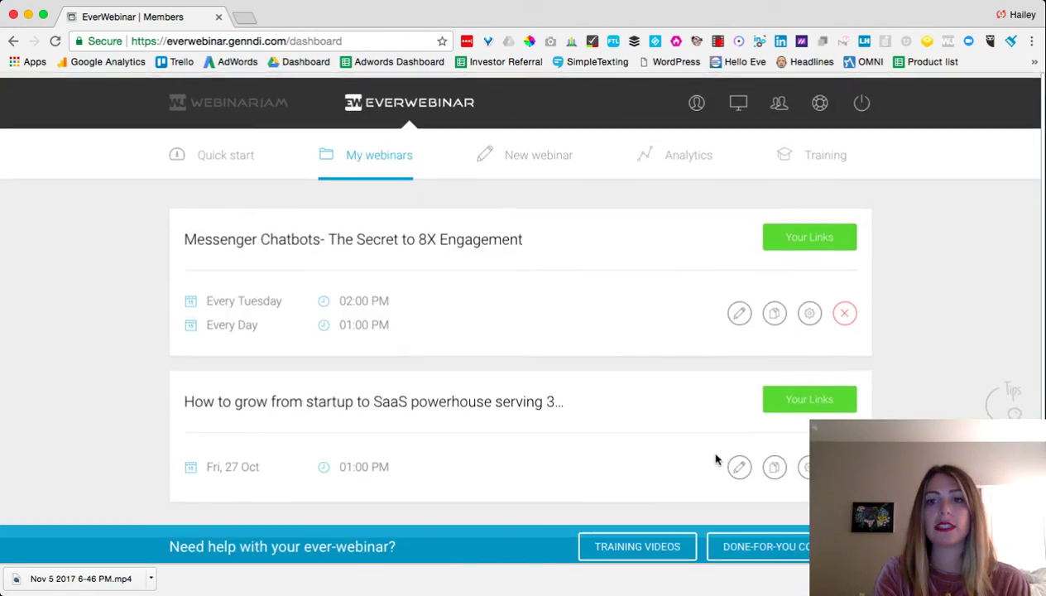